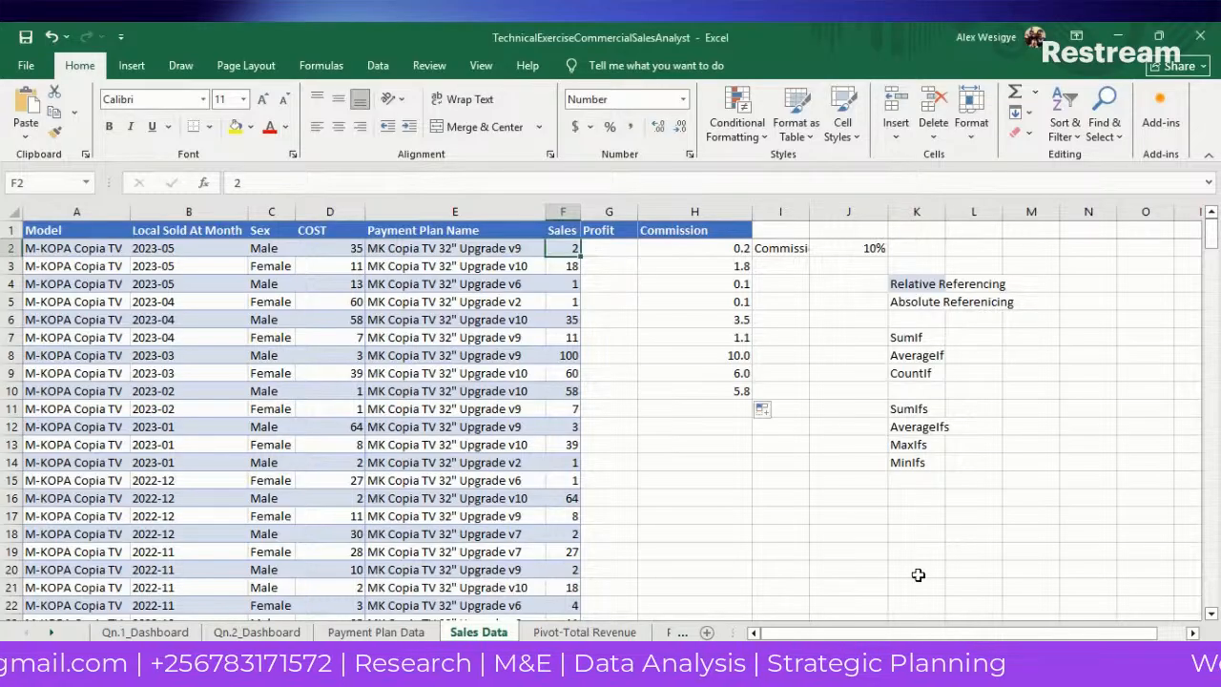
# Clear the existing commission results from cells H2 through H10.
pyautogui.click(927, 516)
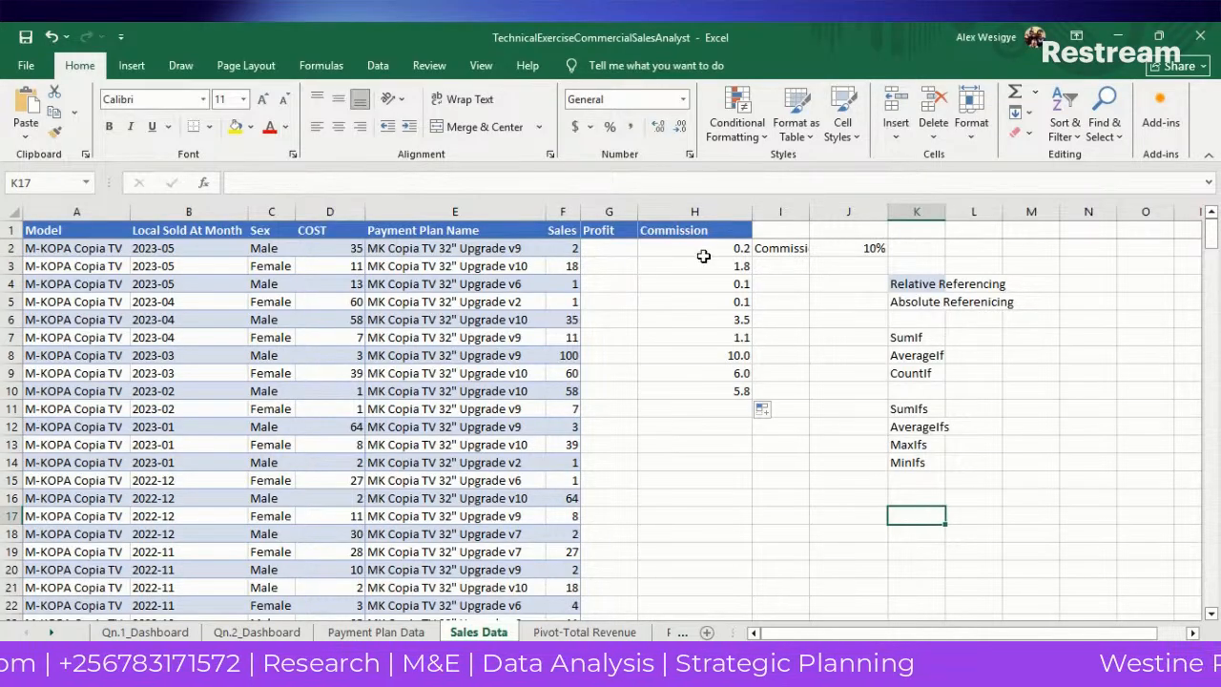
pyautogui.moveTo(742, 248); pyautogui.dragTo(727, 390)
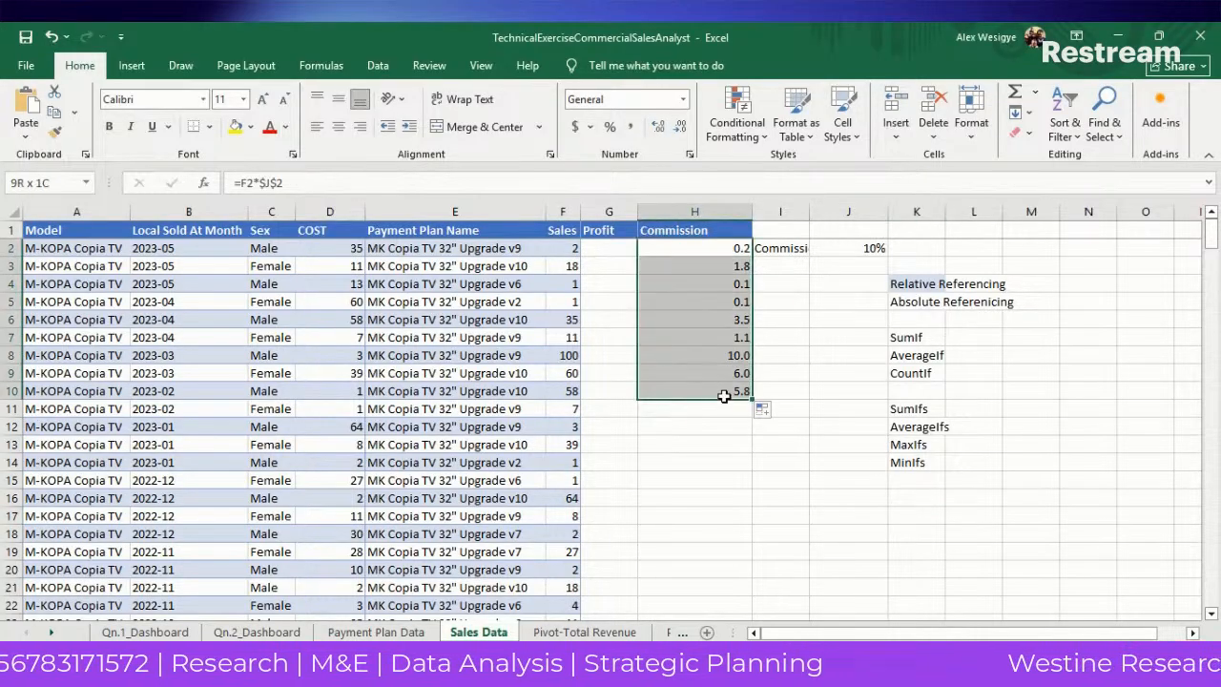
pyautogui.press('Delete')
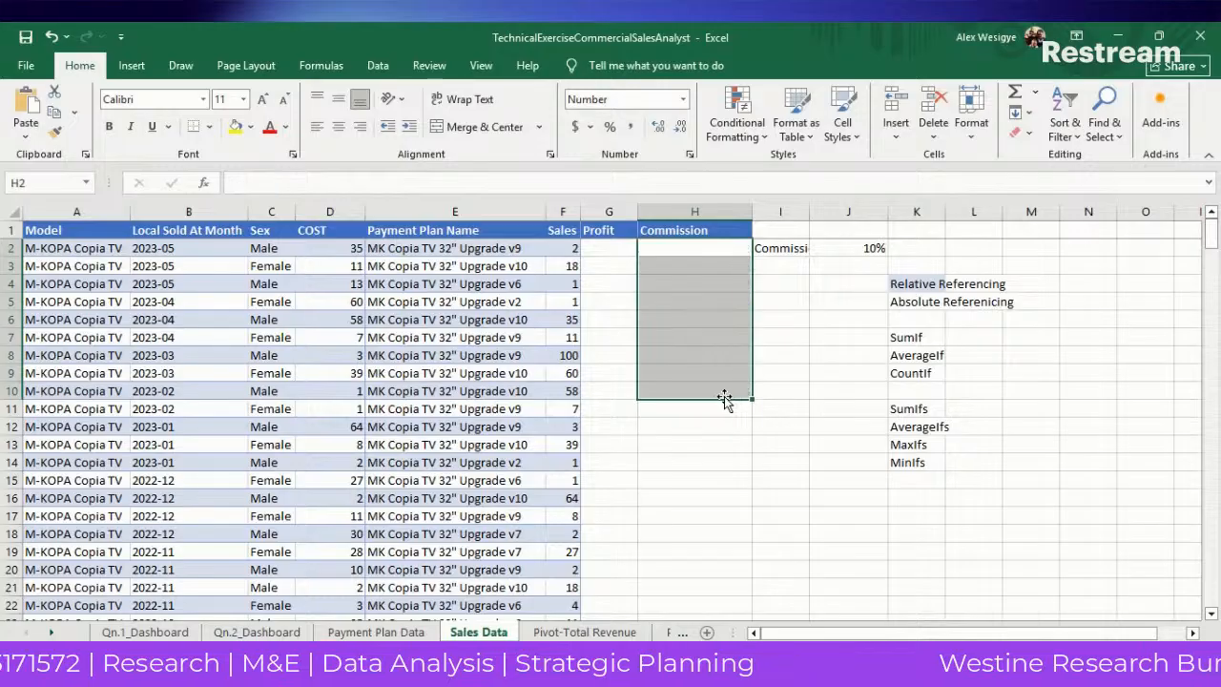
pyautogui.click(625, 319)
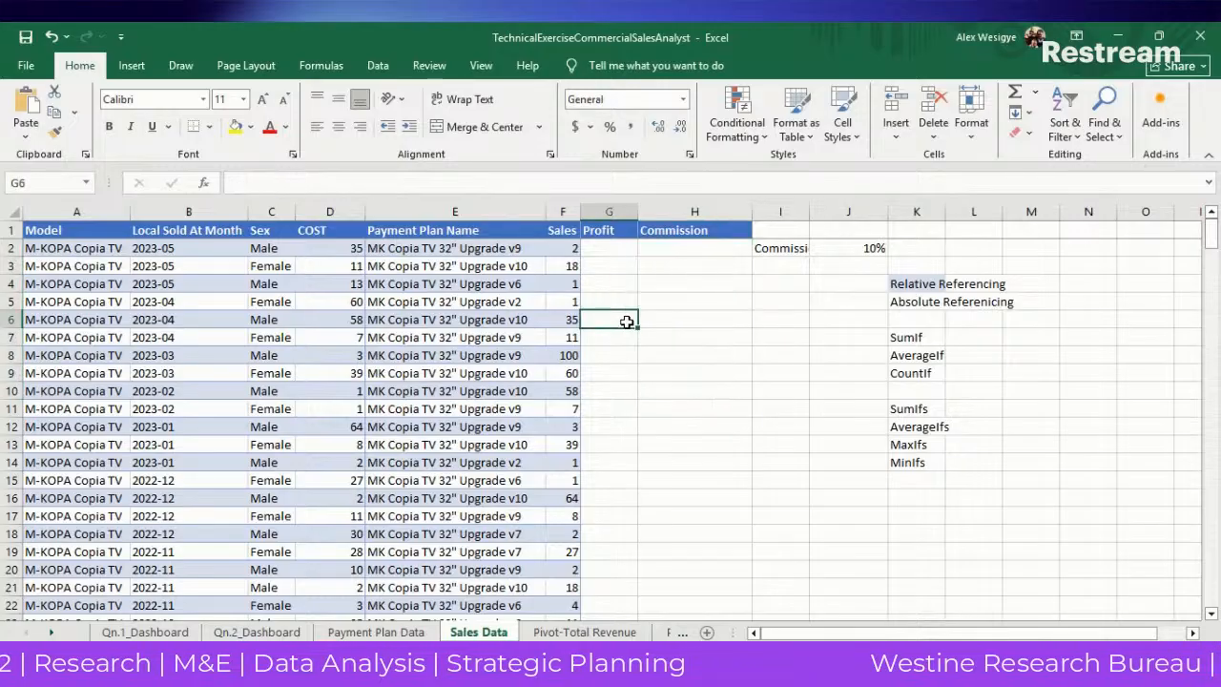
# Examine the table's column headers and first data row, from Model across to the commission rate beside the table.
pyautogui.click(608, 251)
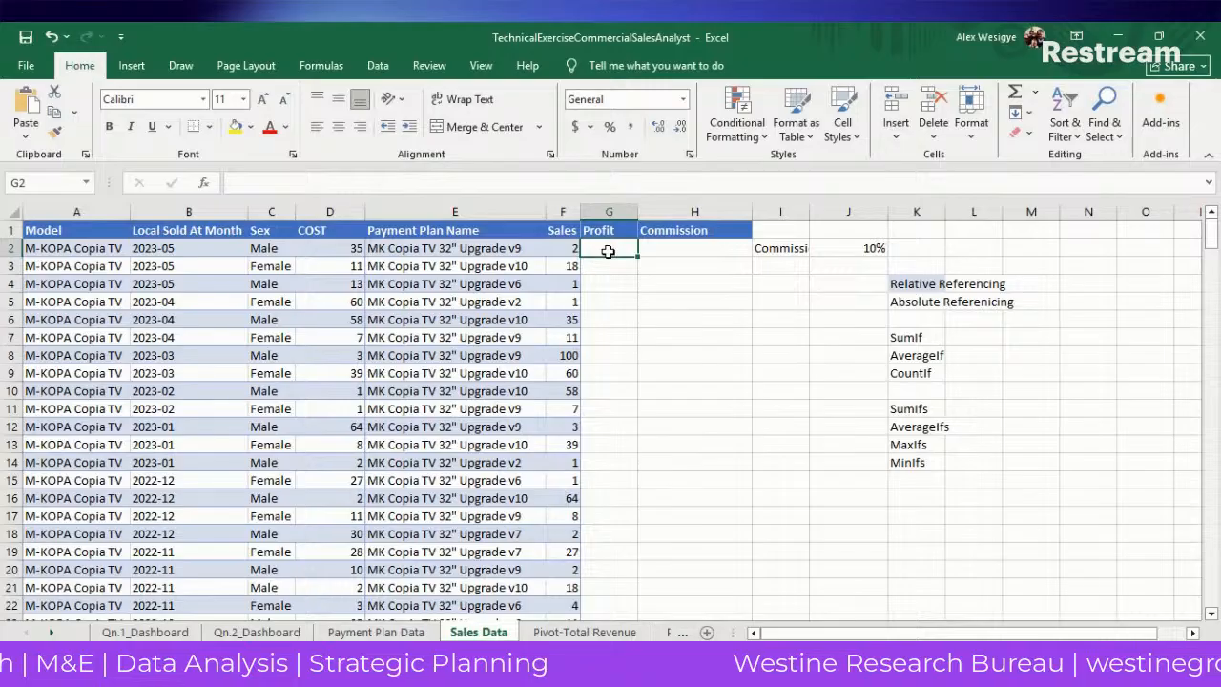
pyautogui.press('Left')
pyautogui.press('Left')
pyautogui.press('Left')
pyautogui.press('Left')
pyautogui.press('Left')
pyautogui.press('Left')
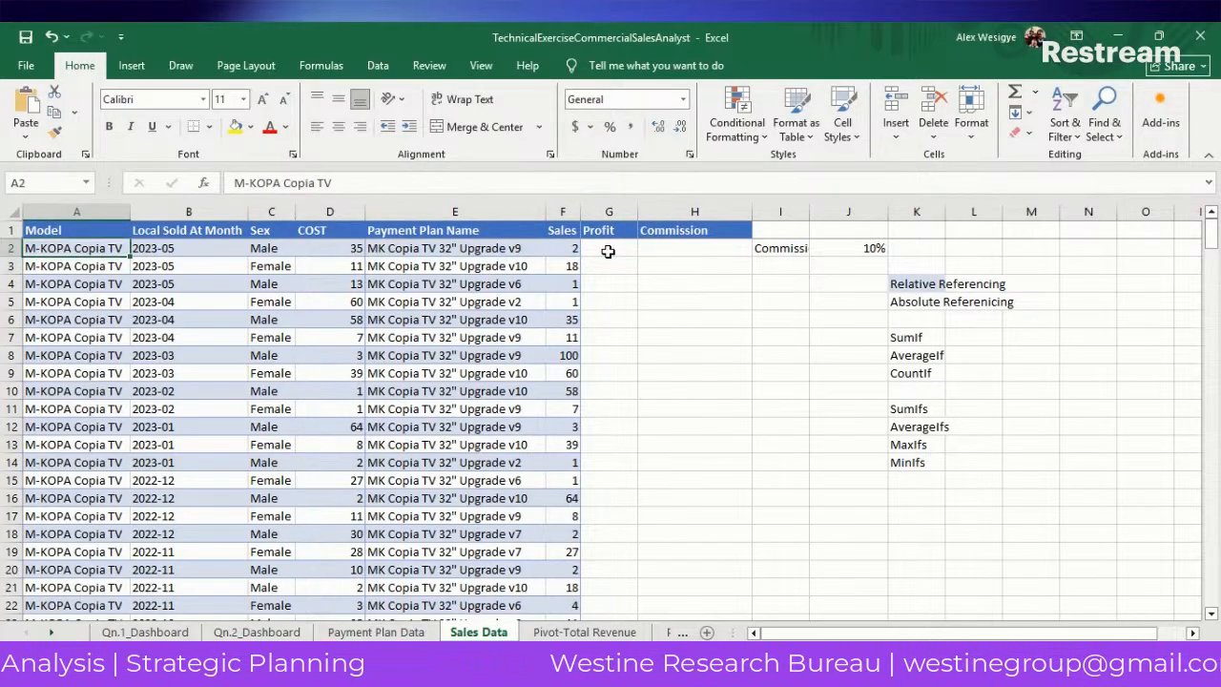
pyautogui.press('Up')
pyautogui.press('Down')
pyautogui.press('Up')
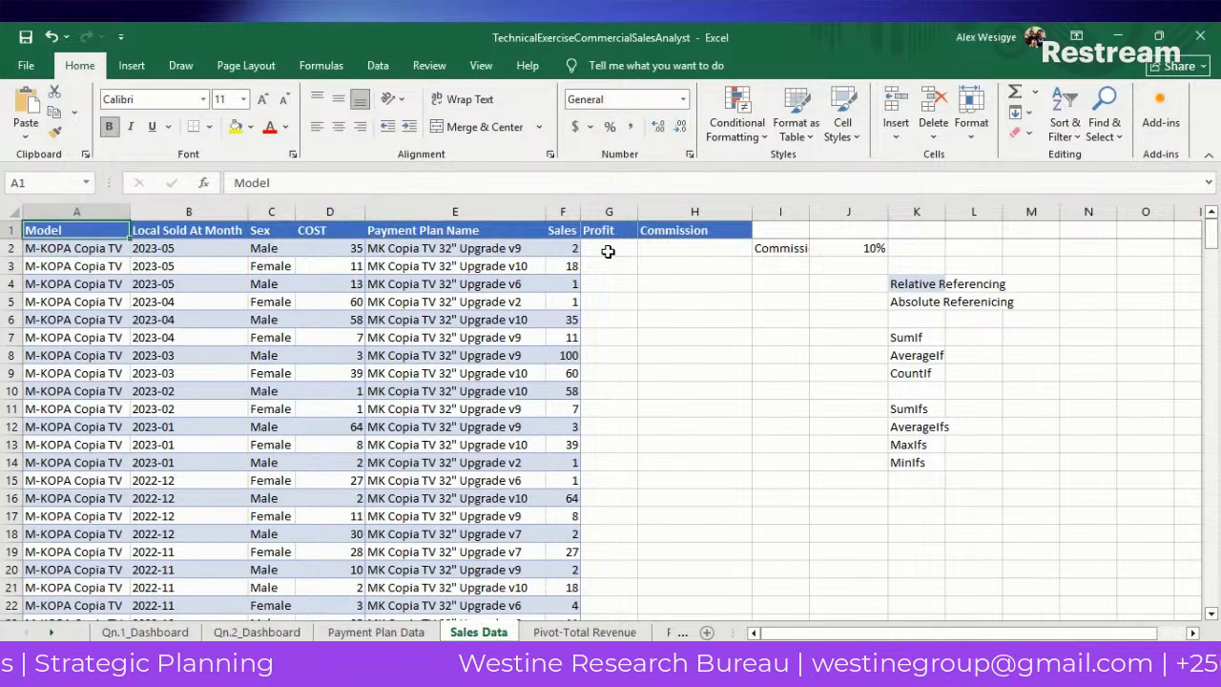
pyautogui.press('Right')
pyautogui.press('Right')
pyautogui.press('Right')
pyautogui.press('Right')
pyautogui.press('Right')
pyautogui.press('Right')
pyautogui.press('Right')
pyautogui.press('Right')
pyautogui.press('Right')
pyautogui.press('Down')
pyautogui.press('Left')
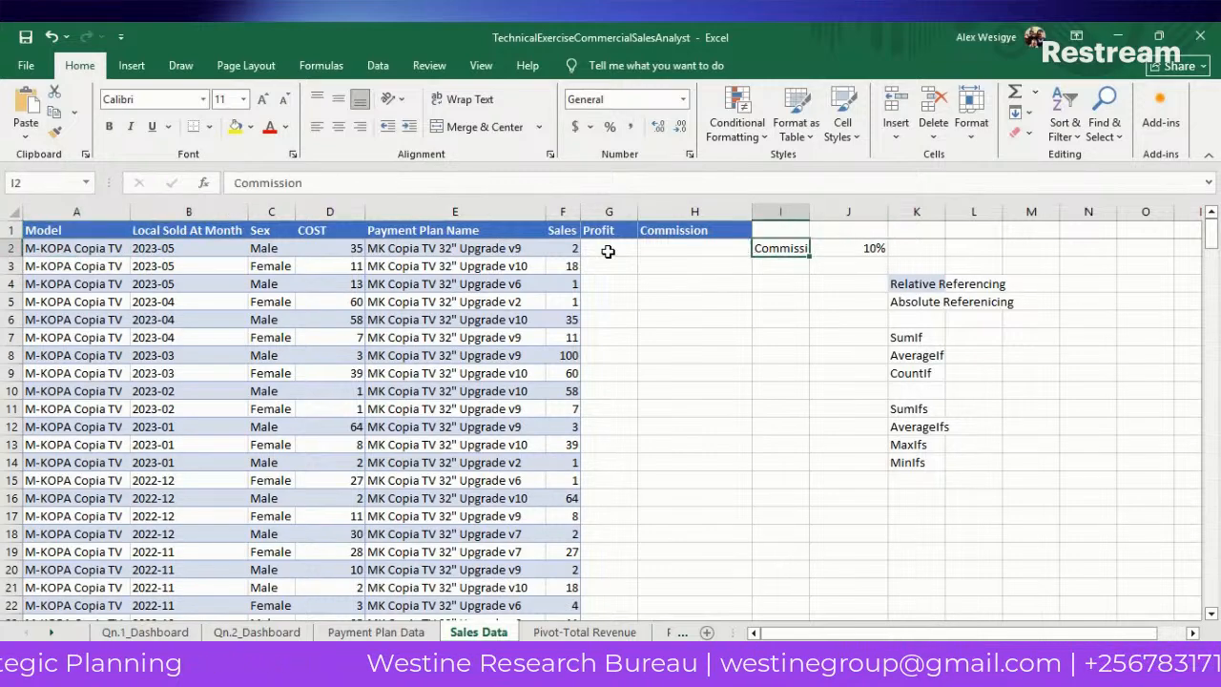
pyautogui.press('Left')
pyautogui.press('Left')
pyautogui.press('Left')
pyautogui.press('Left')
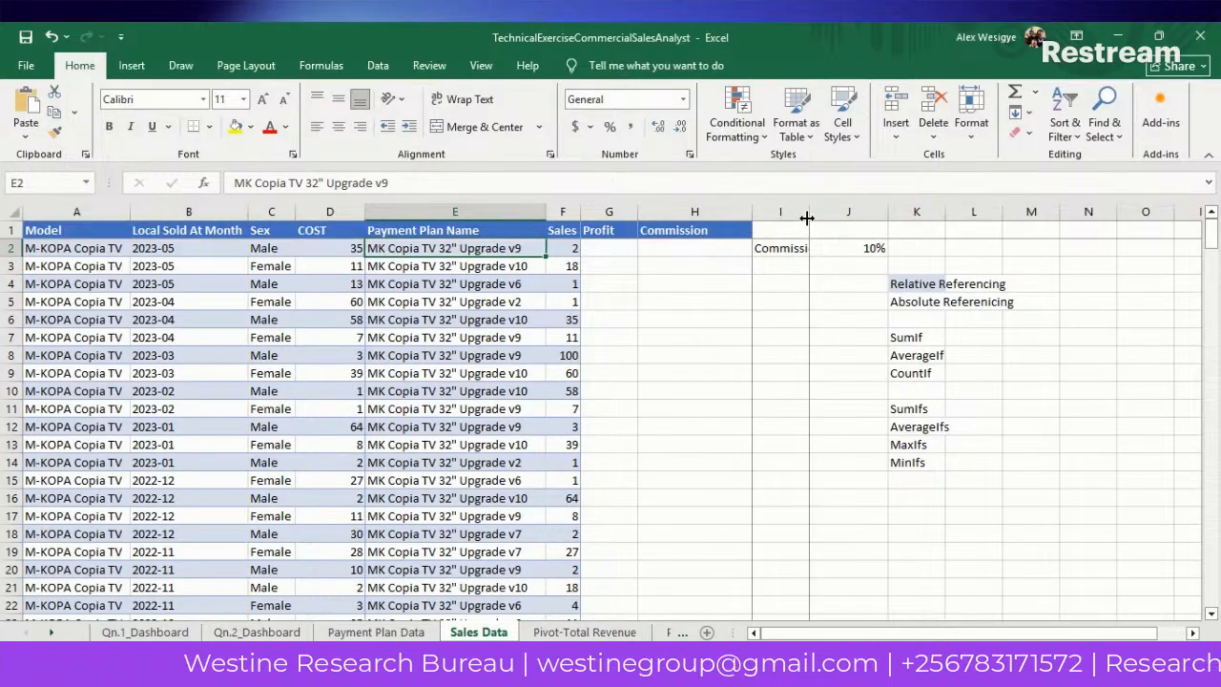
# Fit column I's width to its Commission label and select the first Profit cell, G2.
pyautogui.doubleClick(808, 212)
pyautogui.click(712, 298)
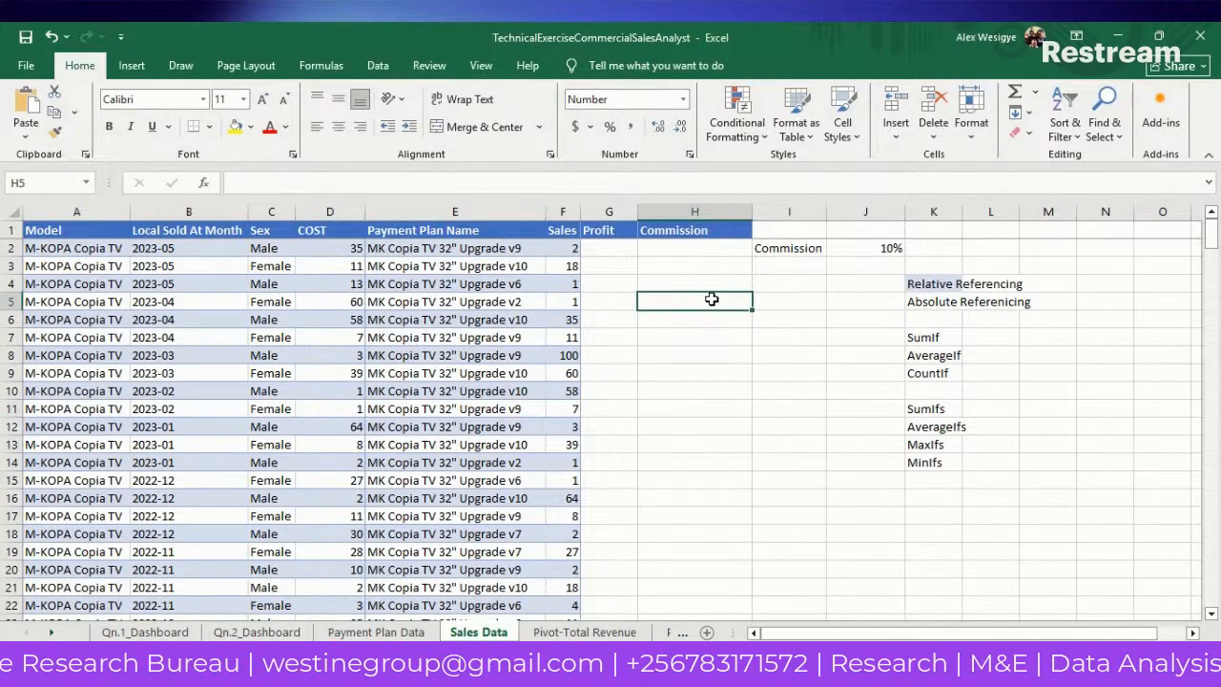
pyautogui.press('Up')
pyautogui.press('Up')
pyautogui.press('Up')
pyautogui.press('Left')
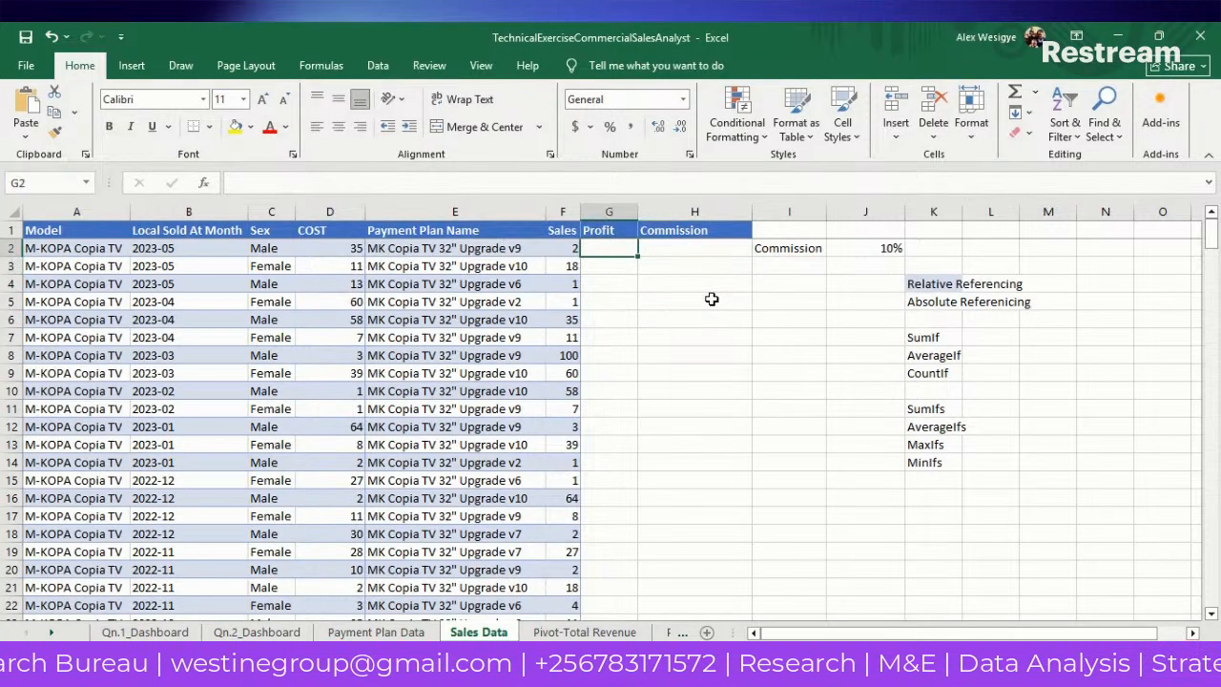
# Examine the COST value in row 2 and the values down the Sales column, then return to the first record.
pyautogui.press('Left')
pyautogui.press('Left')
pyautogui.press('Left')
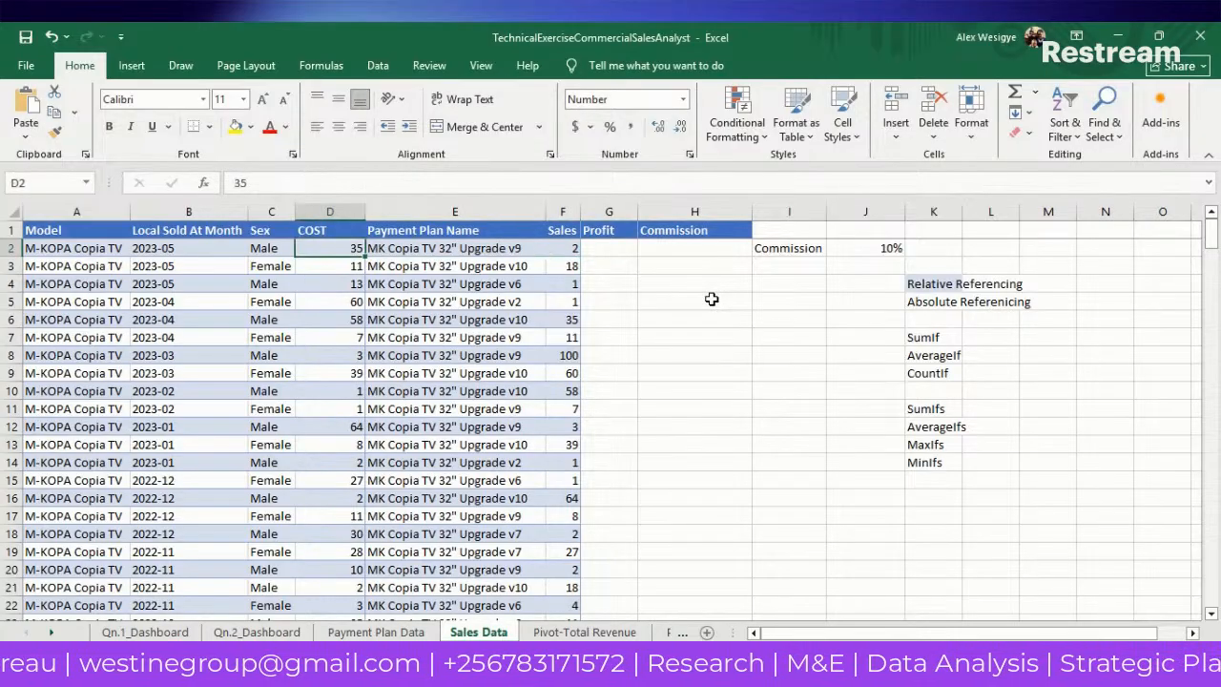
pyautogui.press('Right')
pyautogui.press('Right')
pyautogui.press('Down')
pyautogui.press('Down')
pyautogui.press('Down')
pyautogui.press('Down')
pyautogui.press('Down')
pyautogui.press('Down')
pyautogui.press('Down')
pyautogui.press('Down')
pyautogui.press('Down')
pyautogui.press('Down')
pyautogui.press('Down')
pyautogui.press('Down')
pyautogui.press('Down')
pyautogui.press('Down')
pyautogui.press('Down')
pyautogui.press('Down')
pyautogui.press('Down')
pyautogui.press('Down')
pyautogui.press('Down')
pyautogui.press('Down')
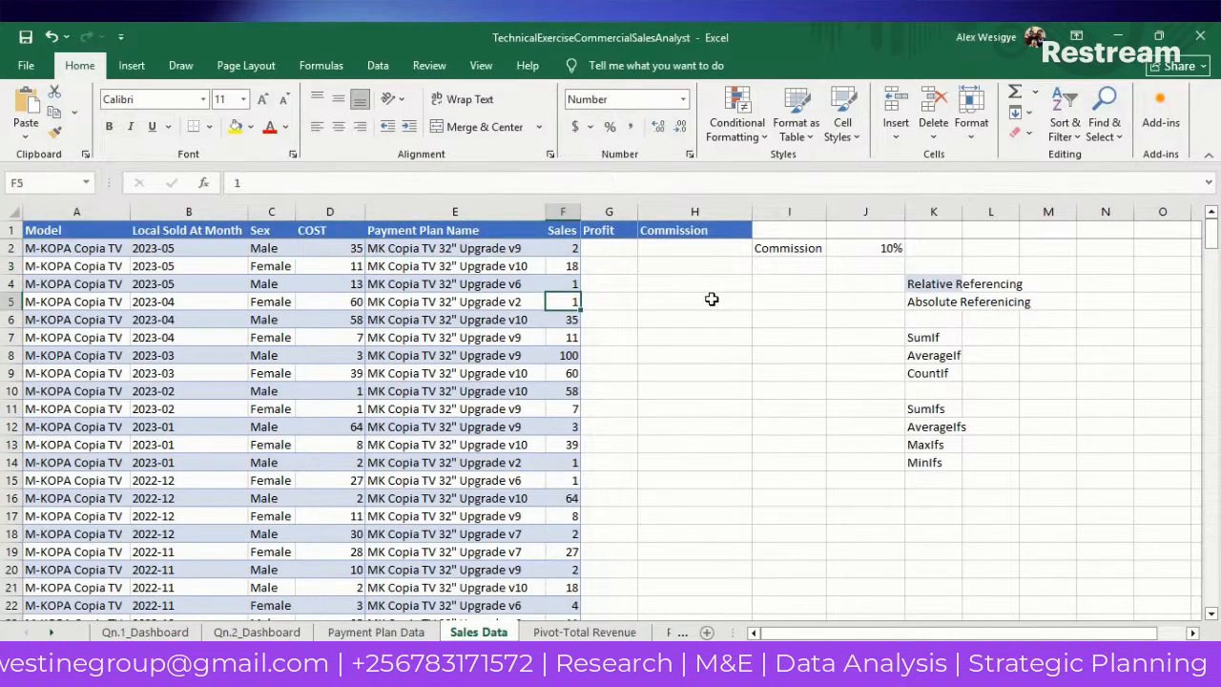
pyautogui.press('Down')
pyautogui.press('Down')
pyautogui.press('Down')
pyautogui.press('Down')
pyautogui.press('Down')
pyautogui.press('Down')
pyautogui.press('Down')
pyautogui.press('Down')
pyautogui.press('Down')
pyautogui.press('Down')
pyautogui.press('Down')
pyautogui.press('Down')
pyautogui.press('Down')
pyautogui.press('Down')
pyautogui.press('Down')
pyautogui.press('Down')
pyautogui.press('Down')
pyautogui.press('Down')
pyautogui.press('Down')
pyautogui.press('Down')
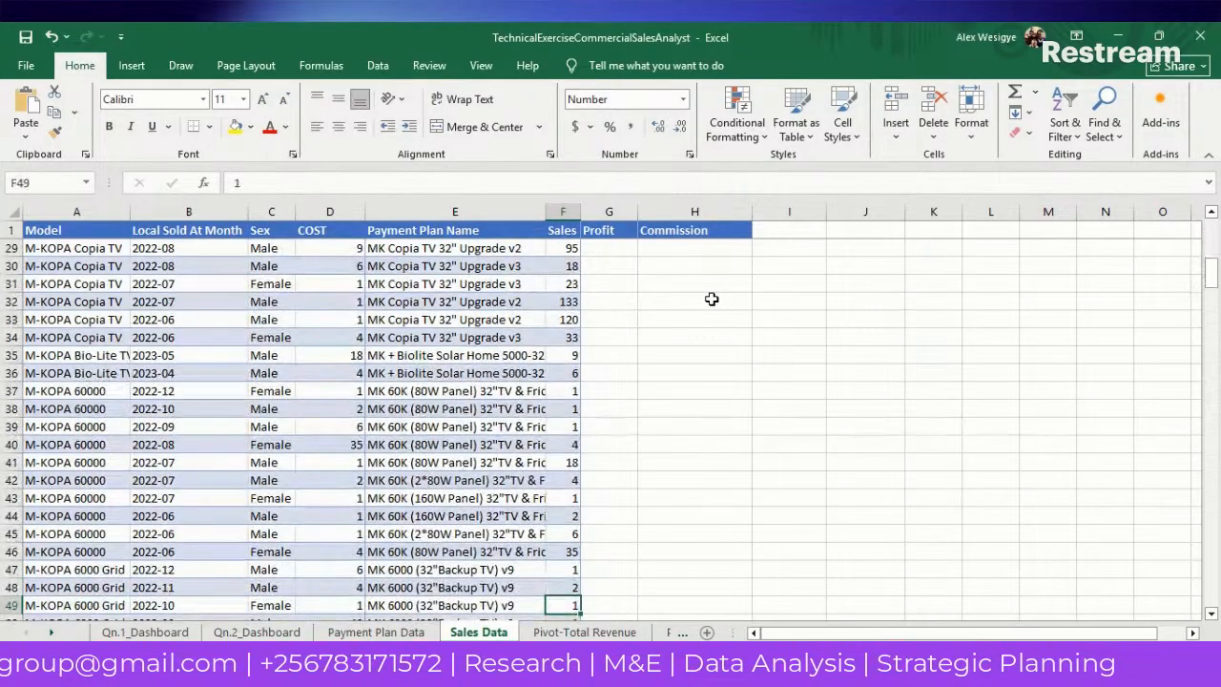
pyautogui.press('Up')
pyautogui.press('Up')
pyautogui.press('Up')
pyautogui.press('Up')
pyautogui.press('Up')
pyautogui.press('Up')
pyautogui.press('Up')
pyautogui.press('Up')
pyautogui.press('Up')
pyautogui.press('Up')
pyautogui.press('Up')
pyautogui.press('Up')
pyautogui.press('Up')
pyautogui.press('Up')
pyautogui.press('Up')
pyautogui.press('Up')
pyautogui.press('Up')
pyautogui.press('Up')
pyautogui.press('Up')
pyautogui.press('Up')
pyautogui.press('Up')
pyautogui.press('Up')
pyautogui.press('Up')
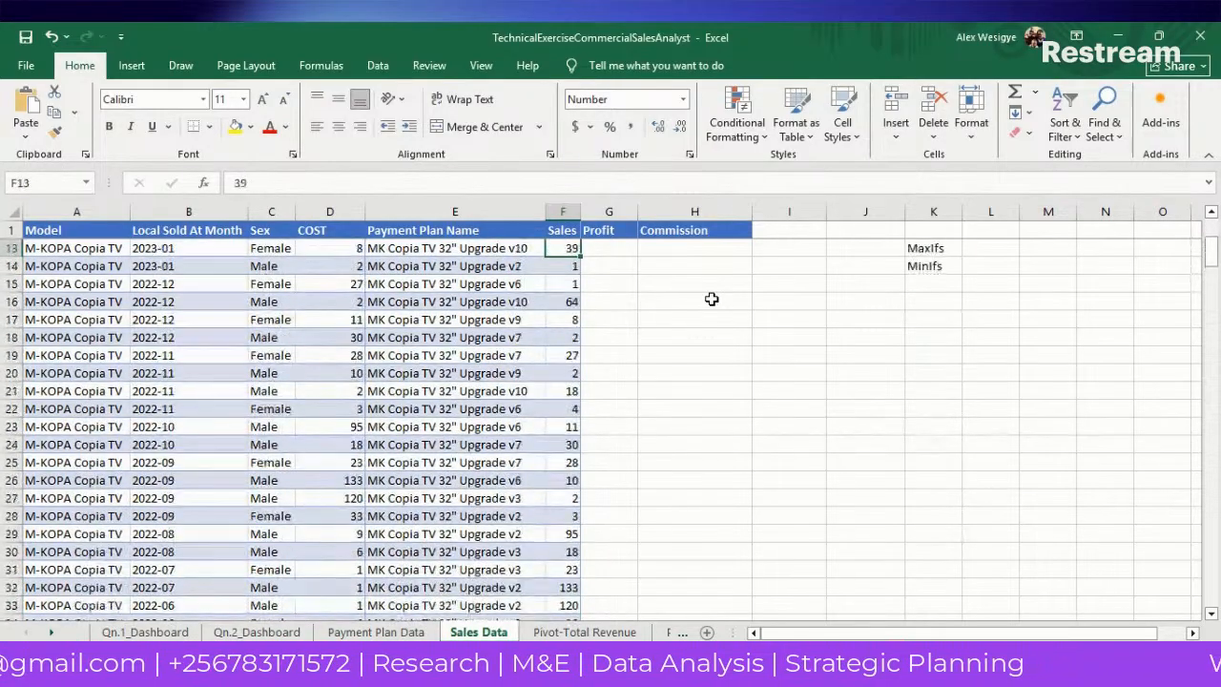
pyautogui.press('Down')
pyautogui.press('Down')
pyautogui.press('Up')
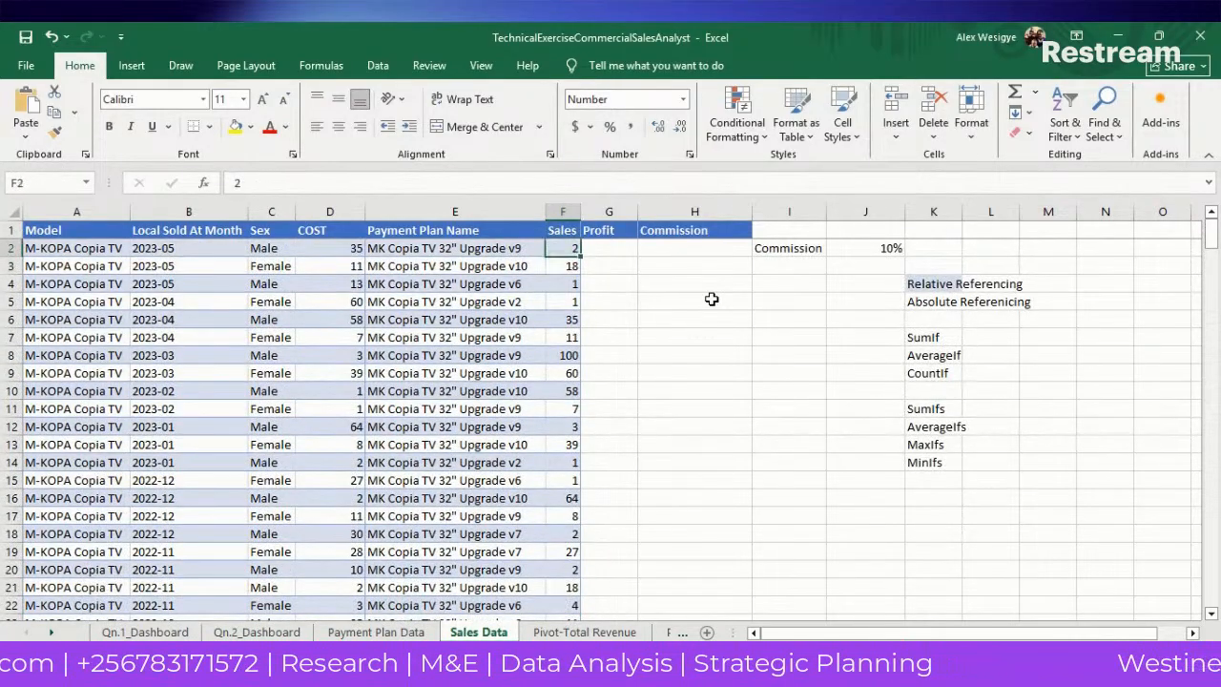
# Calculate the first record's profit in G2 as sales minus cost with the formula =F2-D2.
pyautogui.press('Right')
pyautogui.write('=')
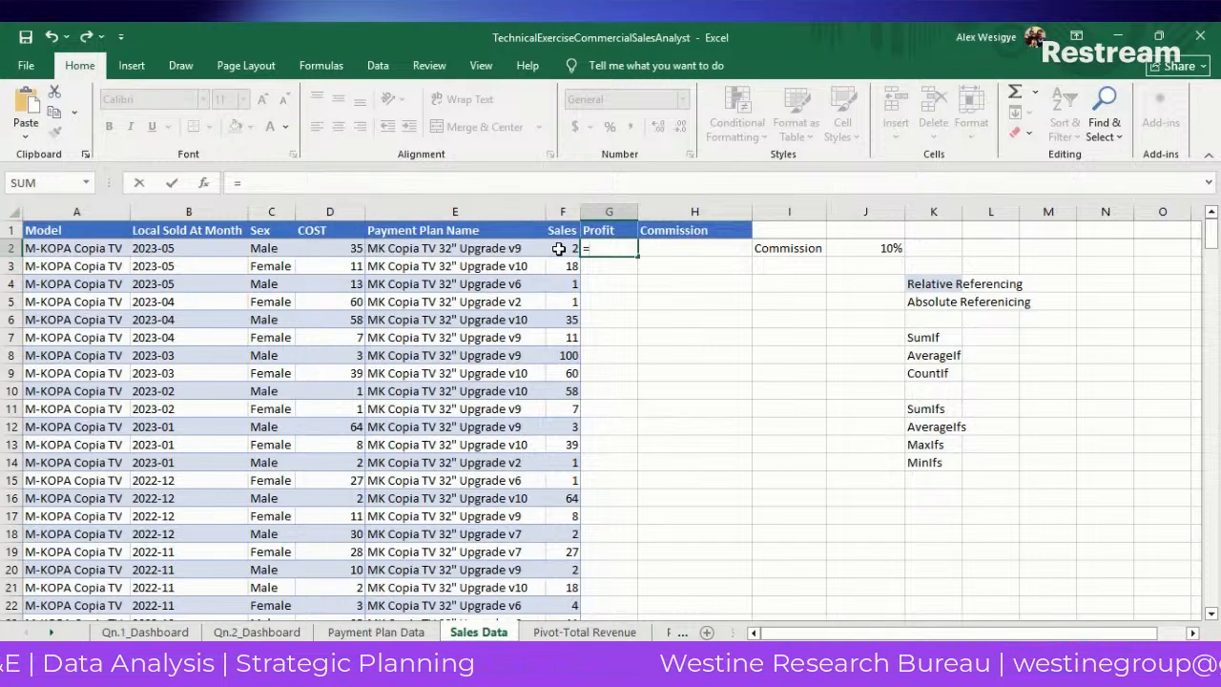
pyautogui.click(559, 248)
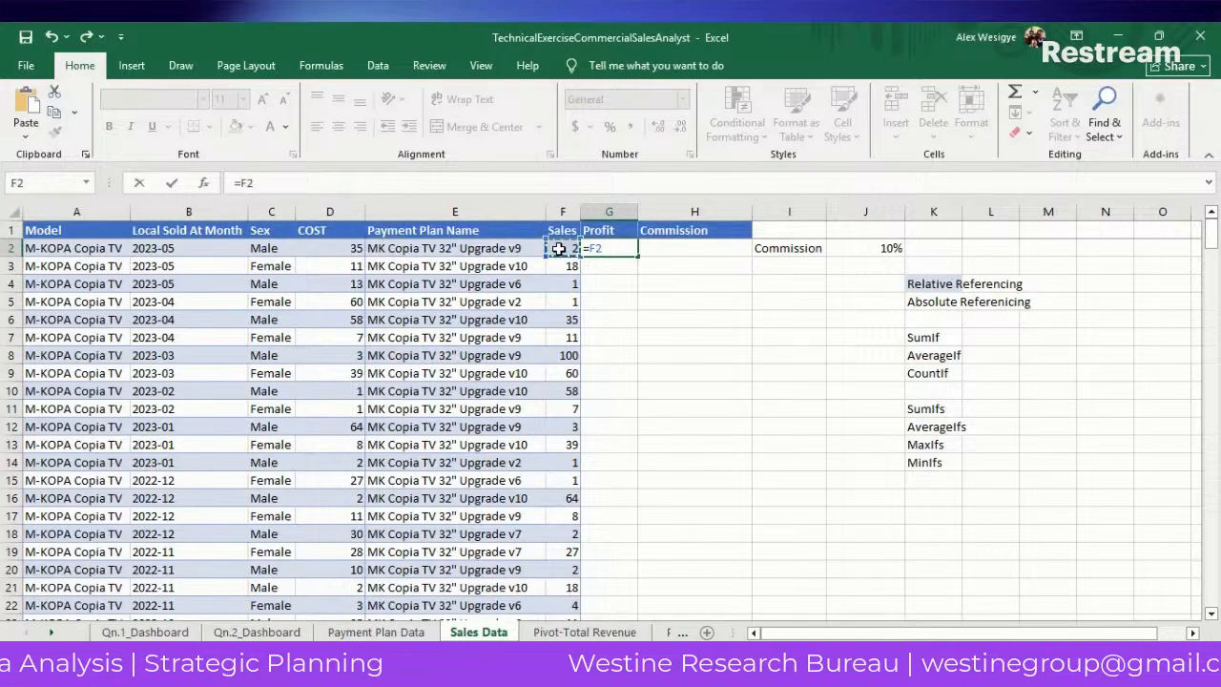
pyautogui.write('-')
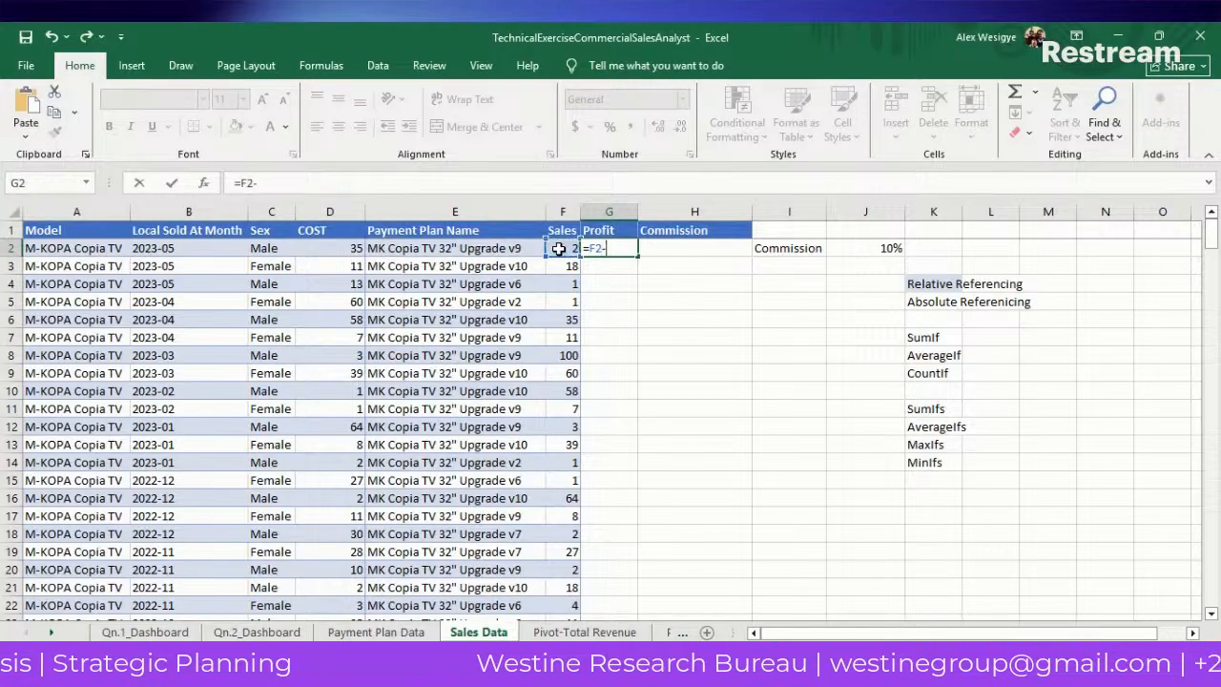
pyautogui.click(324, 249)
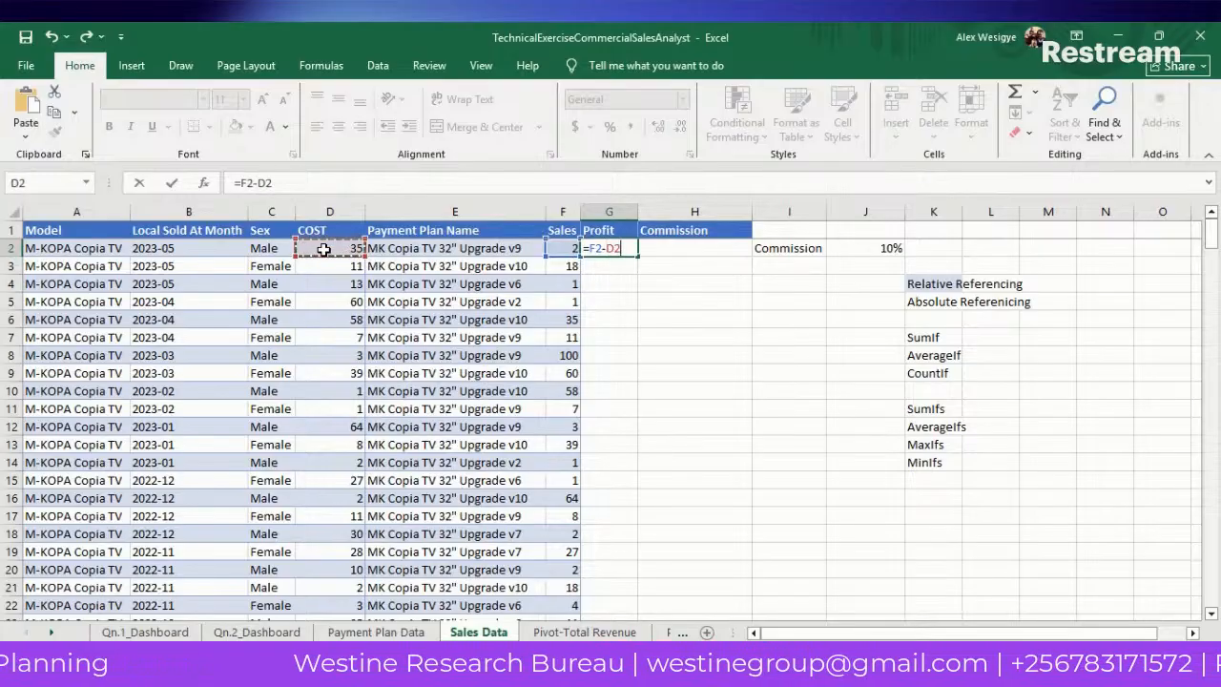
pyautogui.press('Return')
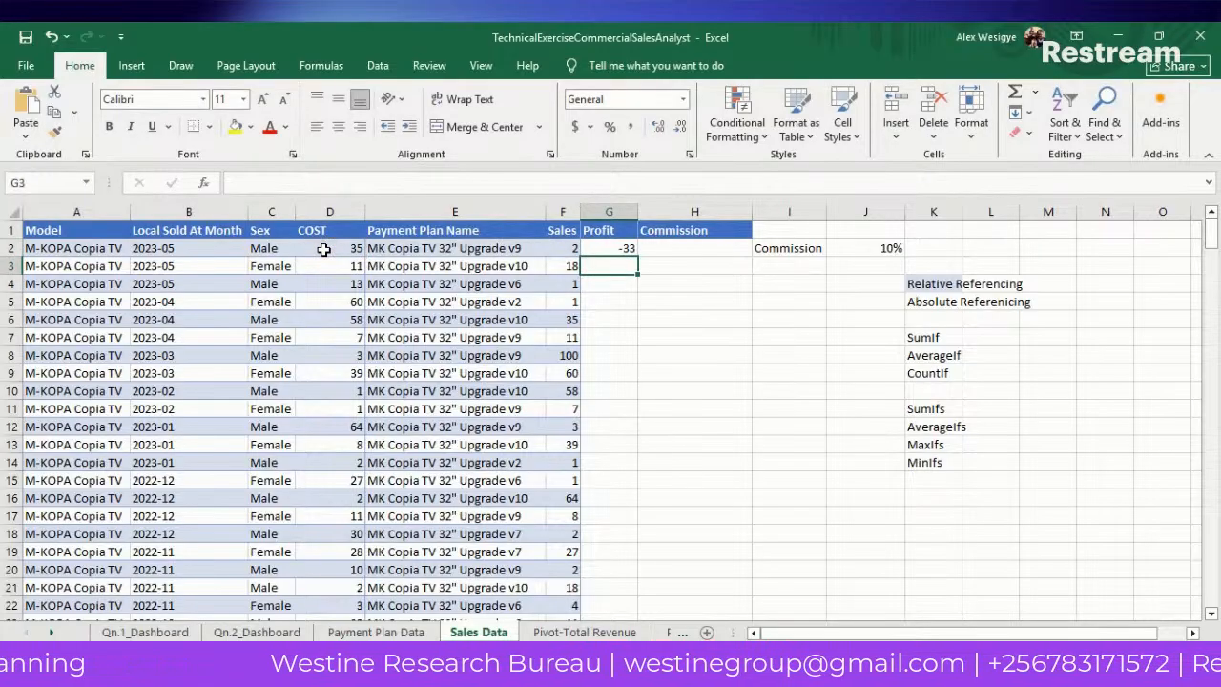
# Fit the width of the Profit column to its contents.
pyautogui.doubleClick(636, 211)
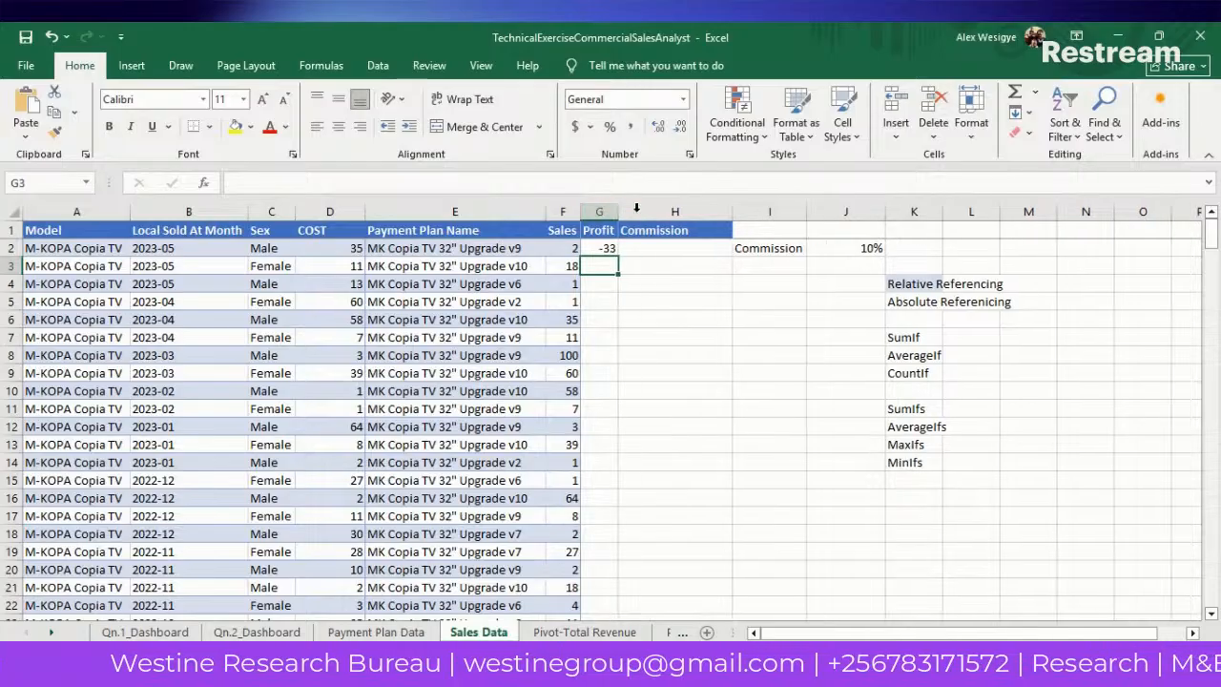
pyautogui.click(636, 208)
pyautogui.click(599, 296)
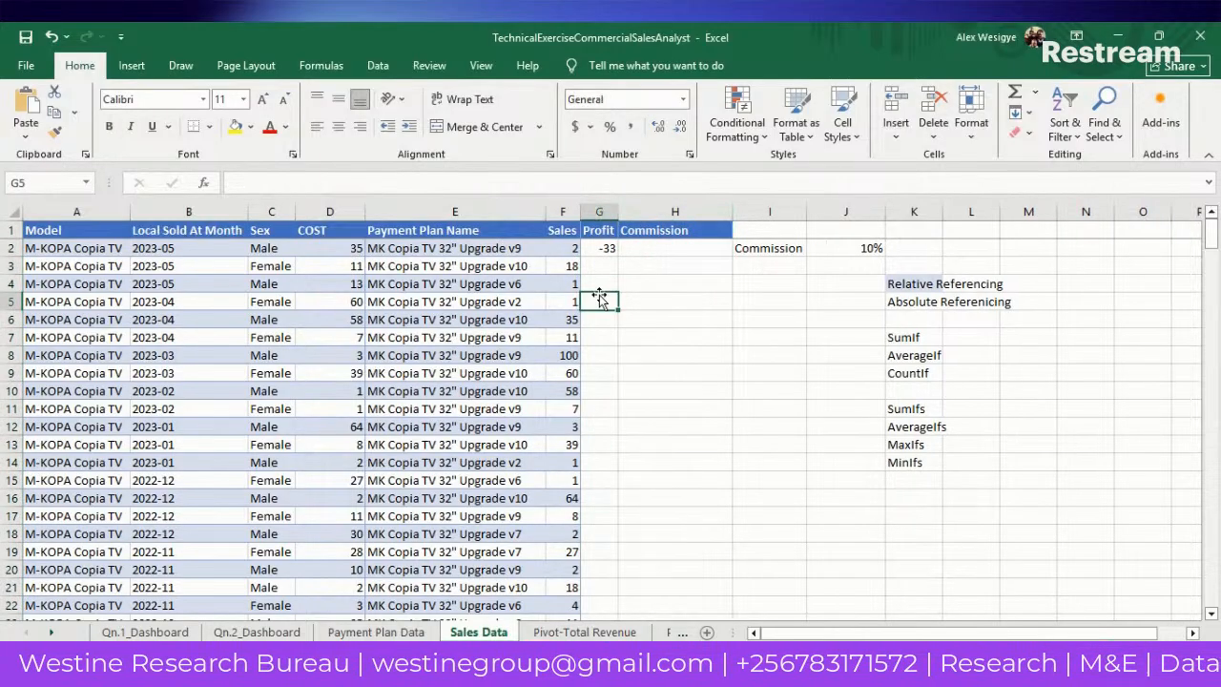
# Fill the profit formula from G2 down the whole Profit column and check the copied formula in G5.
pyautogui.click(602, 248)
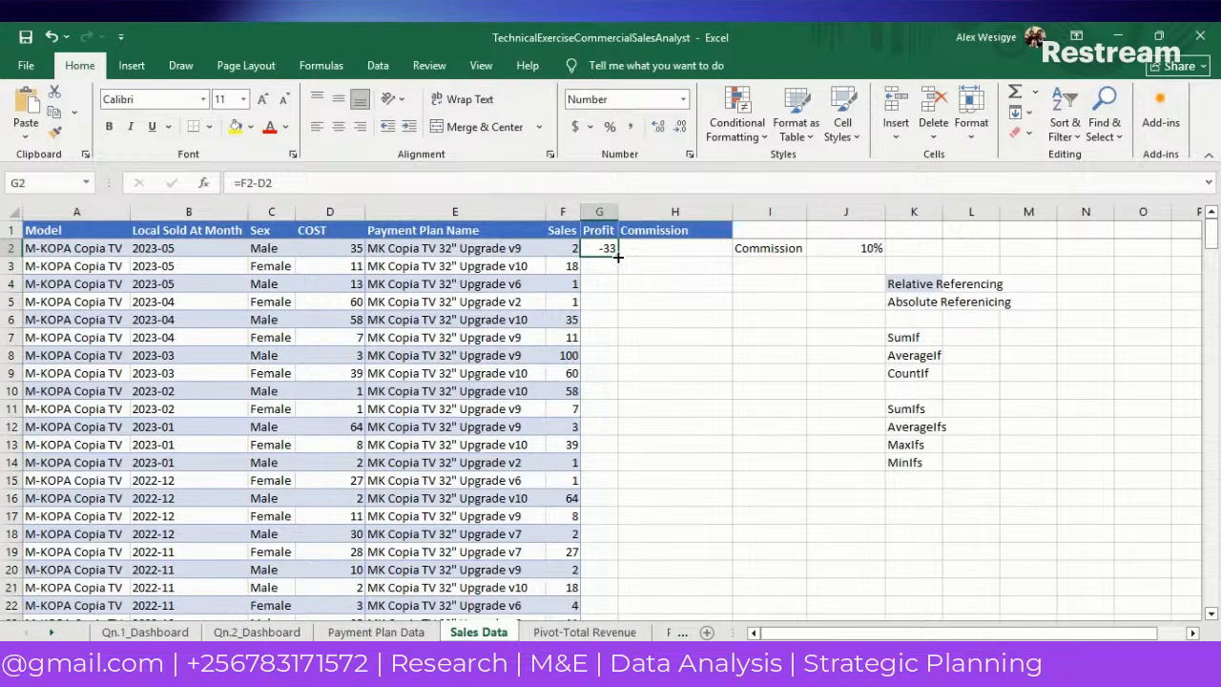
pyautogui.moveTo(618, 257)
pyautogui.mouseDown()
pyautogui.moveTo(618, 452)
pyautogui.moveTo(618, 255)
pyautogui.mouseUp()
pyautogui.click(635, 264)
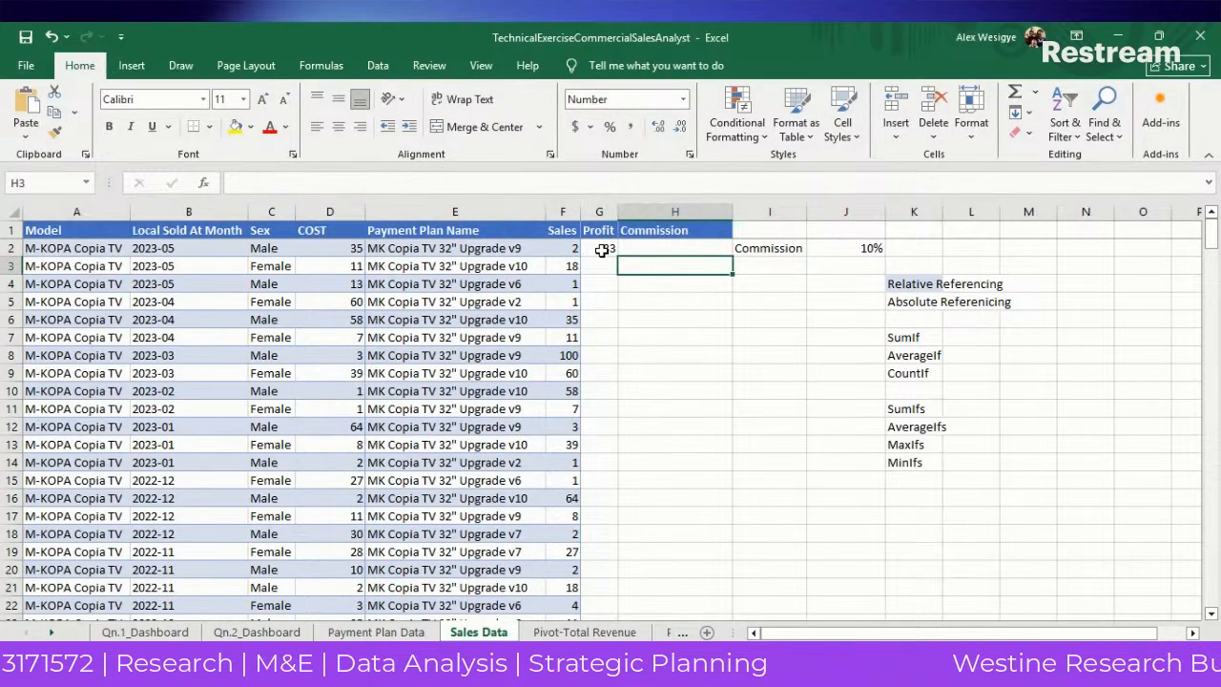
pyautogui.click(607, 251)
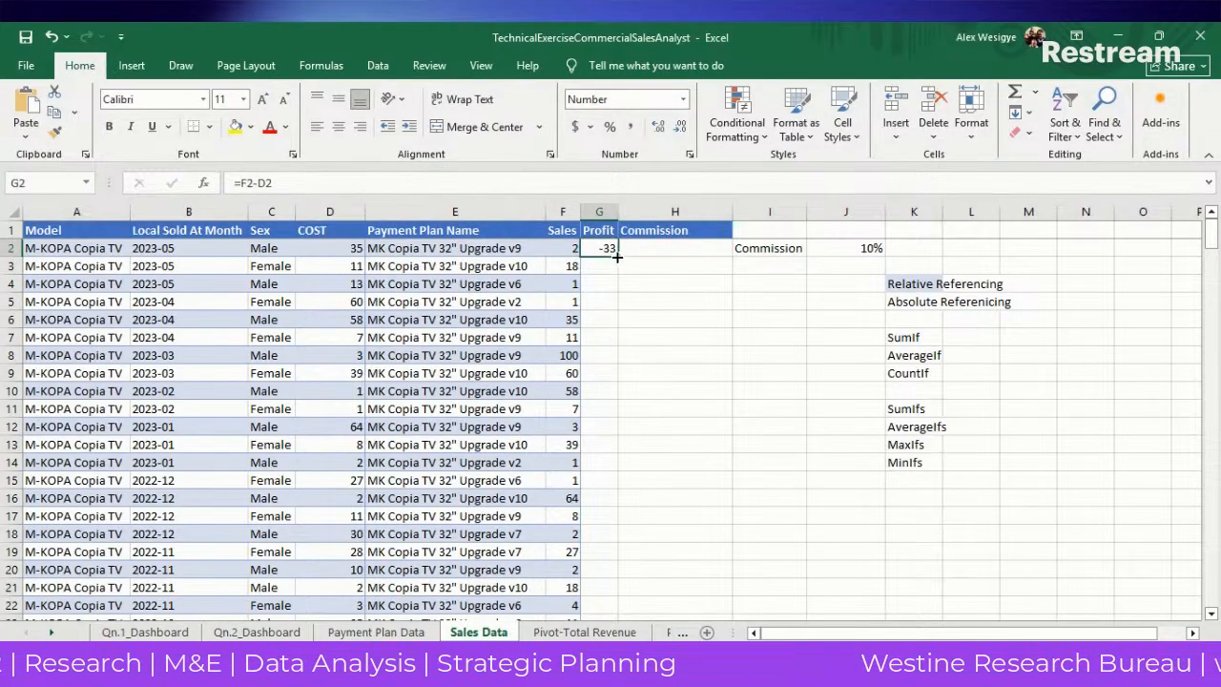
pyautogui.doubleClick(618, 256)
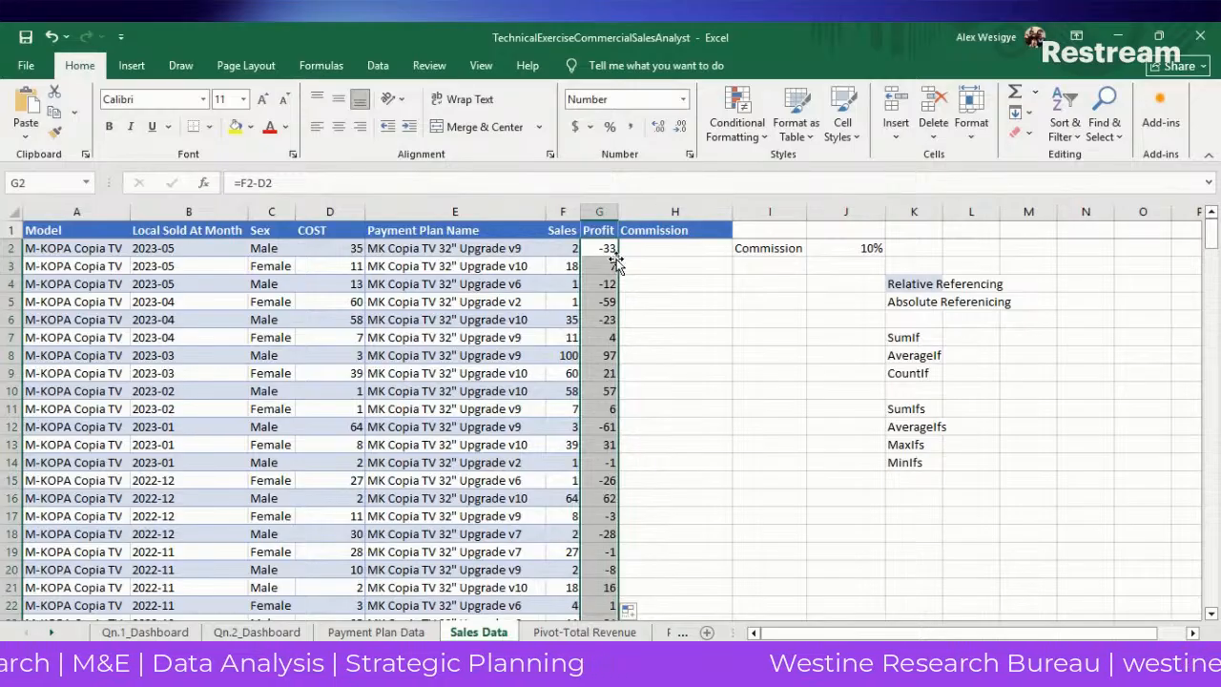
pyautogui.click(602, 303)
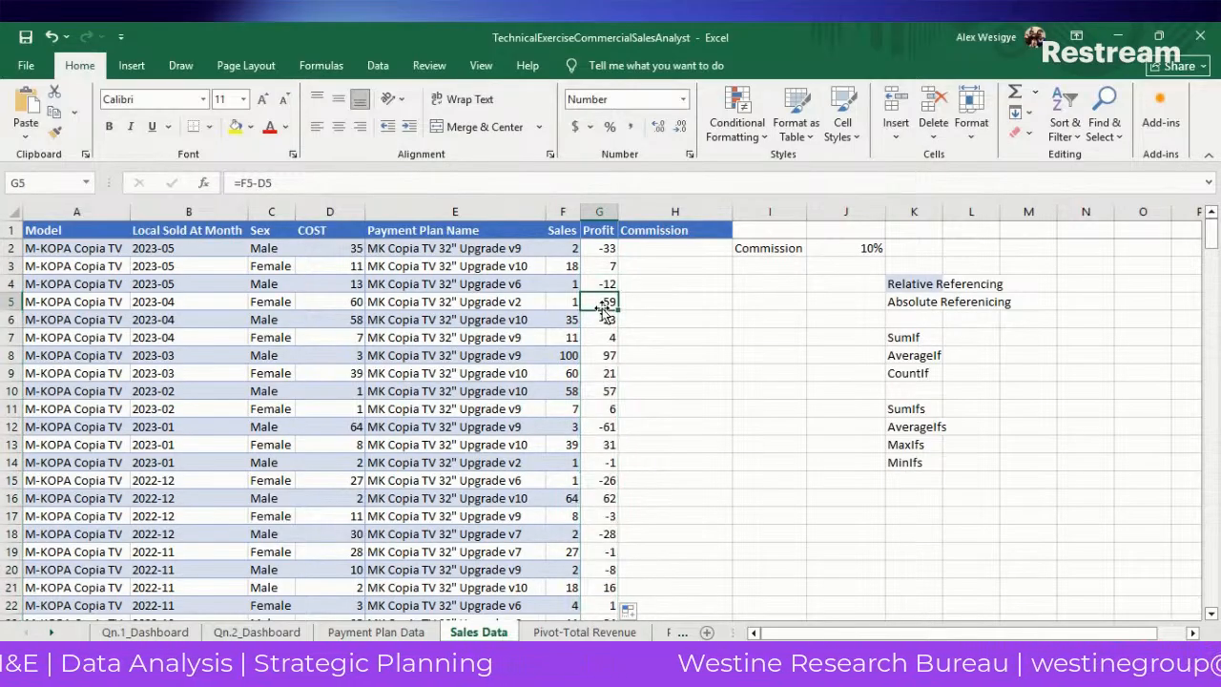
# Replace the Sales values in F2 through F8 with 666, 555, 55, 5, 5, 55 and 55.
pyautogui.click(556, 268)
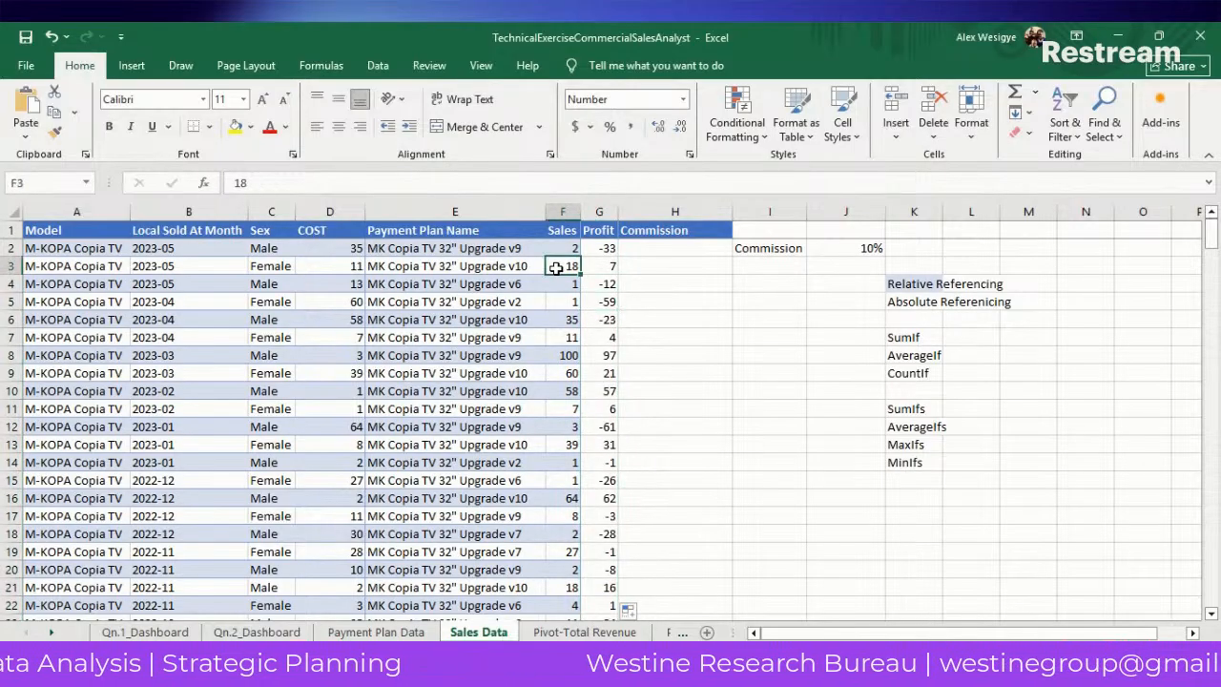
pyautogui.press('Up')
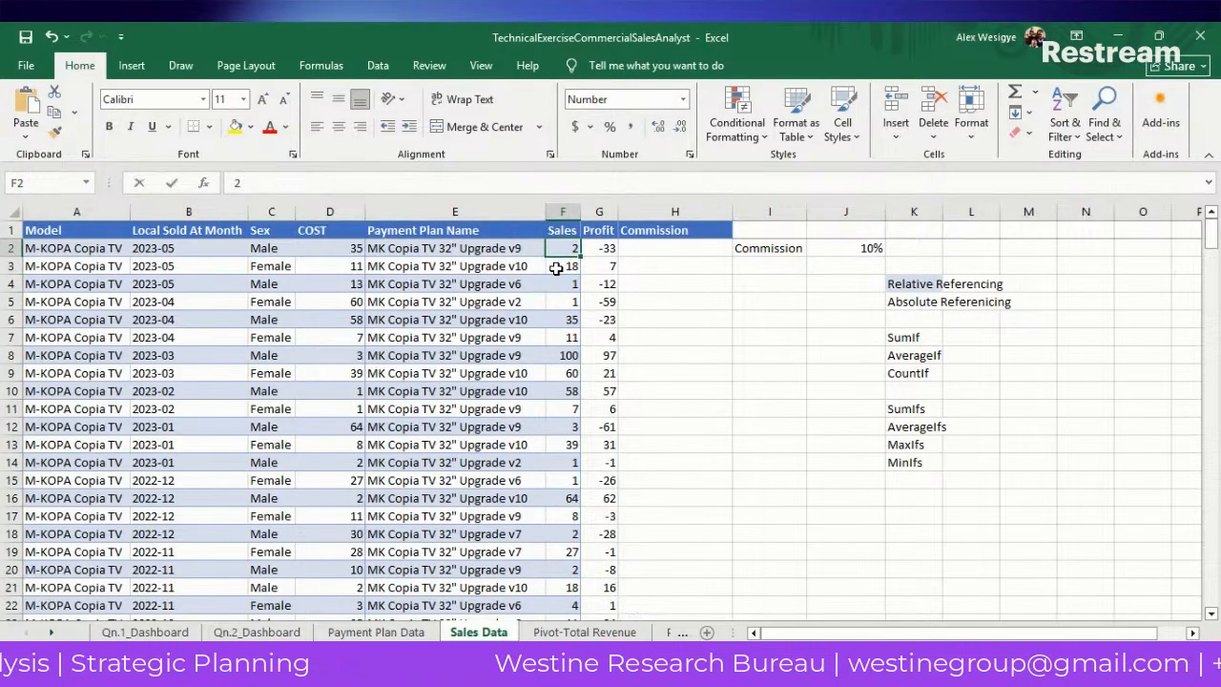
pyautogui.write('666')
pyautogui.press('Return')
pyautogui.write('555')
pyautogui.press('Return')
pyautogui.write('55')
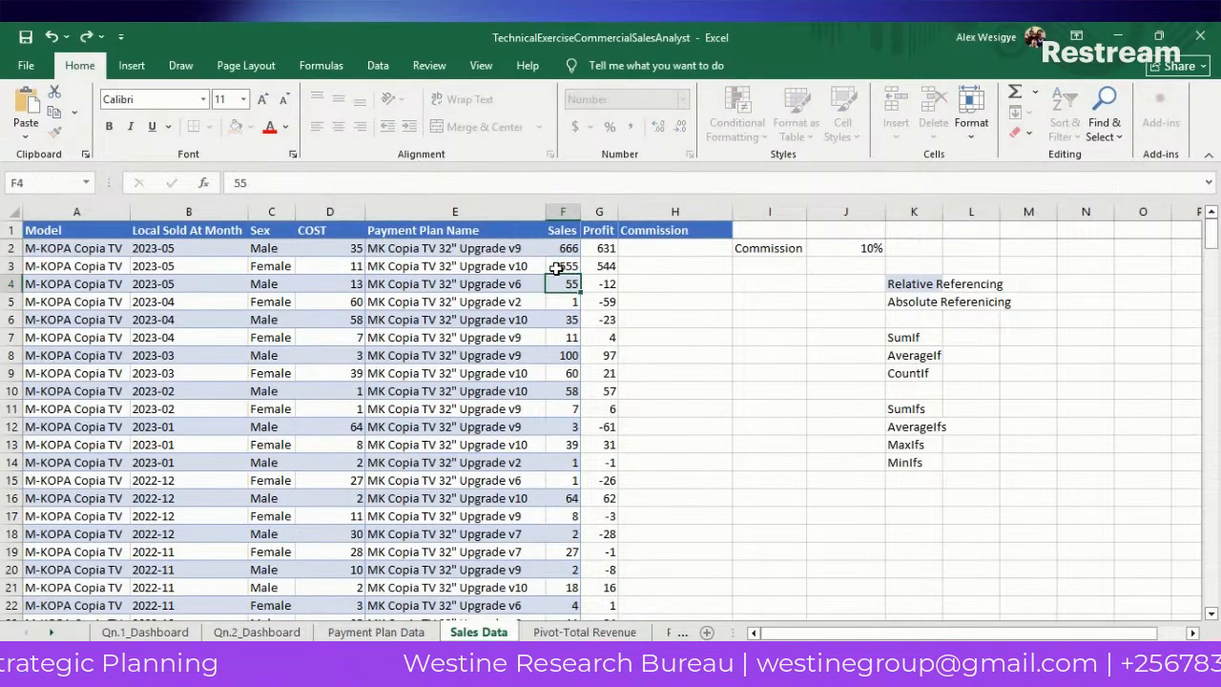
pyautogui.press('Return')
pyautogui.write('5')
pyautogui.press('Return')
pyautogui.write('5')
pyautogui.press('Return')
pyautogui.write('55')
pyautogui.press('Return')
pyautogui.press('Return')
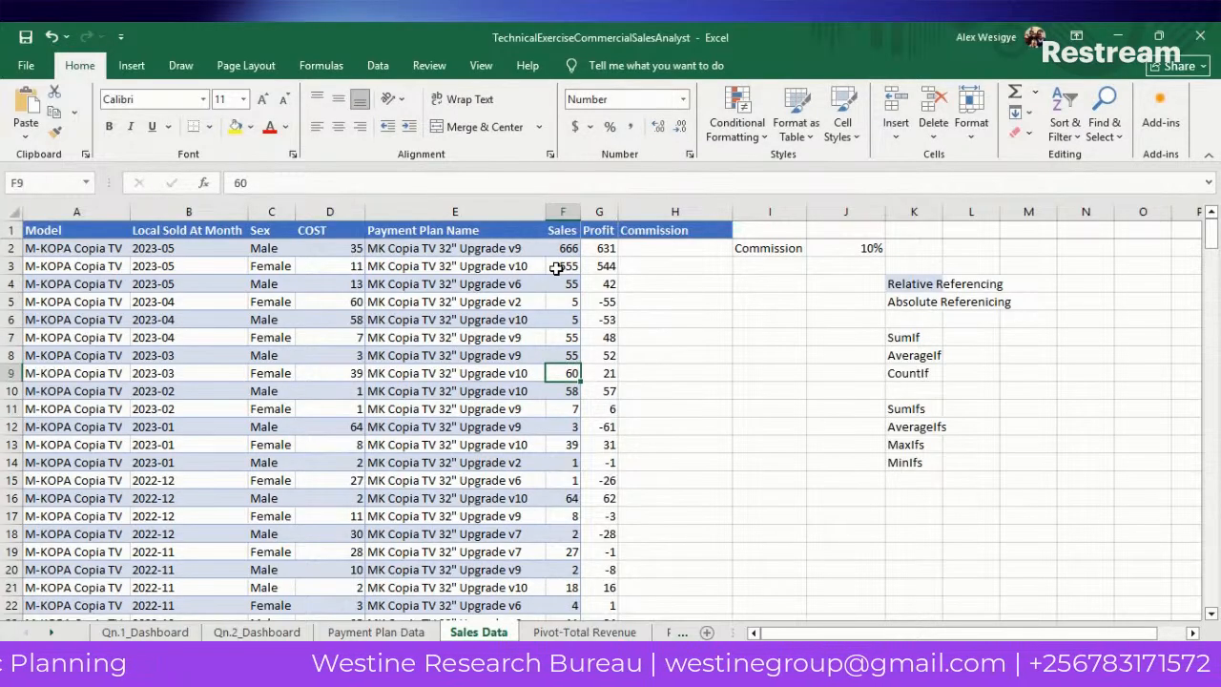
# Set the Sales value in F6 to 77.
pyautogui.press('Up')
pyautogui.press('Up')
pyautogui.press('Up')
pyautogui.write('5')
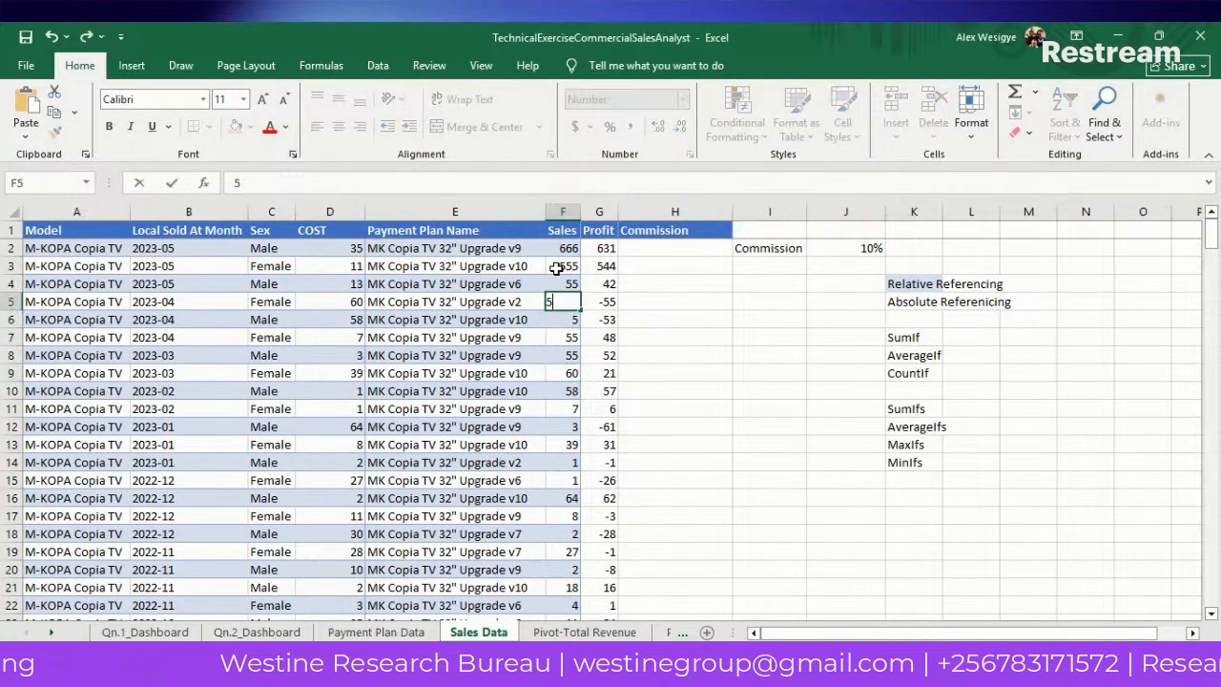
pyautogui.press('Escape')
pyautogui.write('77')
pyautogui.press('Return')
# Set the Sales value in F6 to 899 and return to F5.
pyautogui.press('Up')
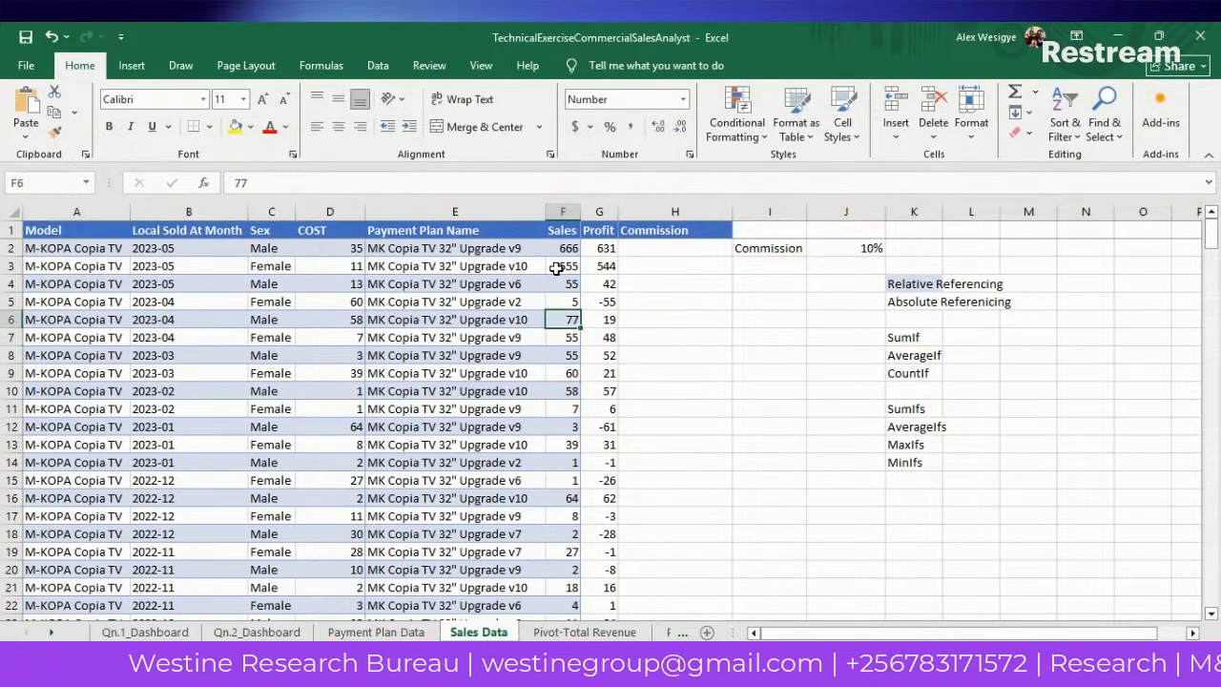
pyautogui.write('899')
pyautogui.press('Return')
pyautogui.press('Up')
pyautogui.press('Up')
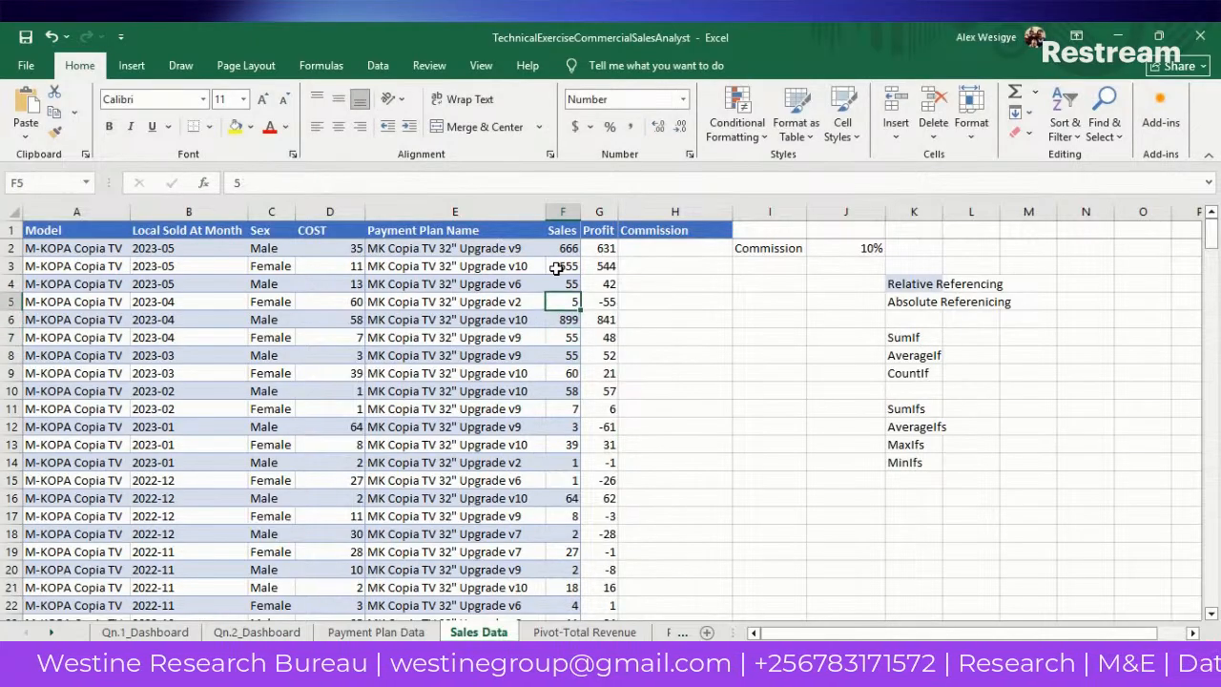
# Set the Sales value in F5 to 233 and the one in F12 to 66.
pyautogui.write('233')
pyautogui.press('Return')
pyautogui.press('Down')
pyautogui.press('Down')
pyautogui.press('Down')
pyautogui.press('Down')
pyautogui.press('Down')
pyautogui.press('Down')
pyautogui.press('Down')
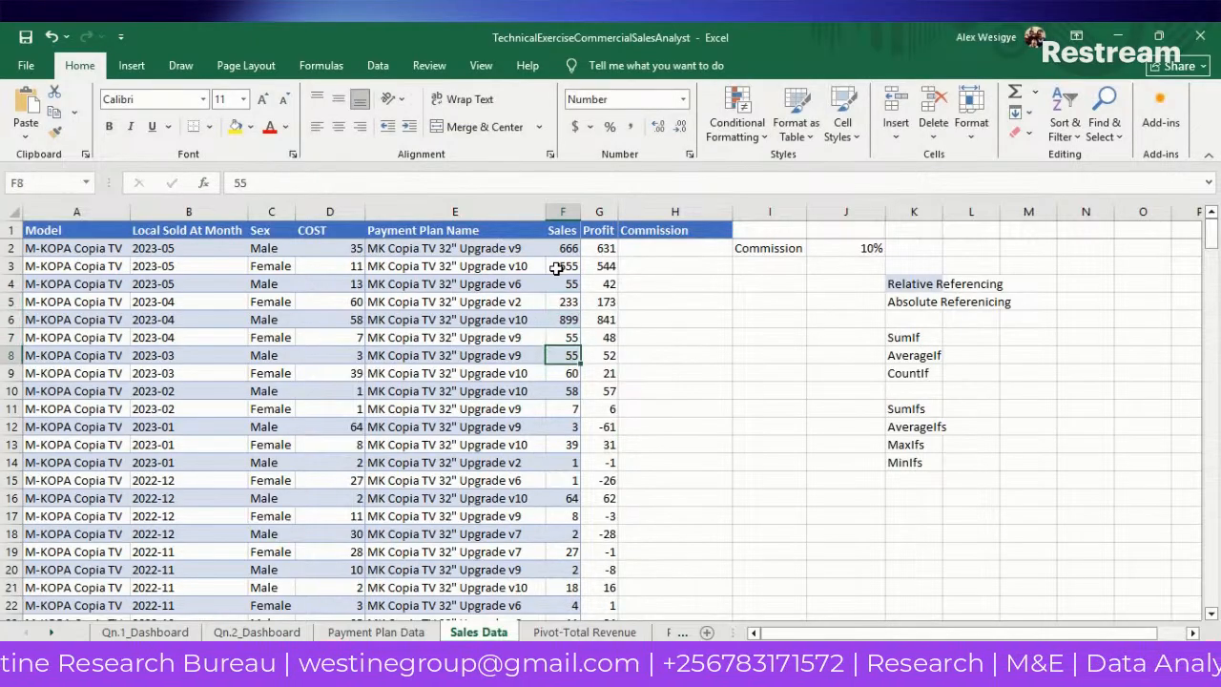
pyautogui.press('Up')
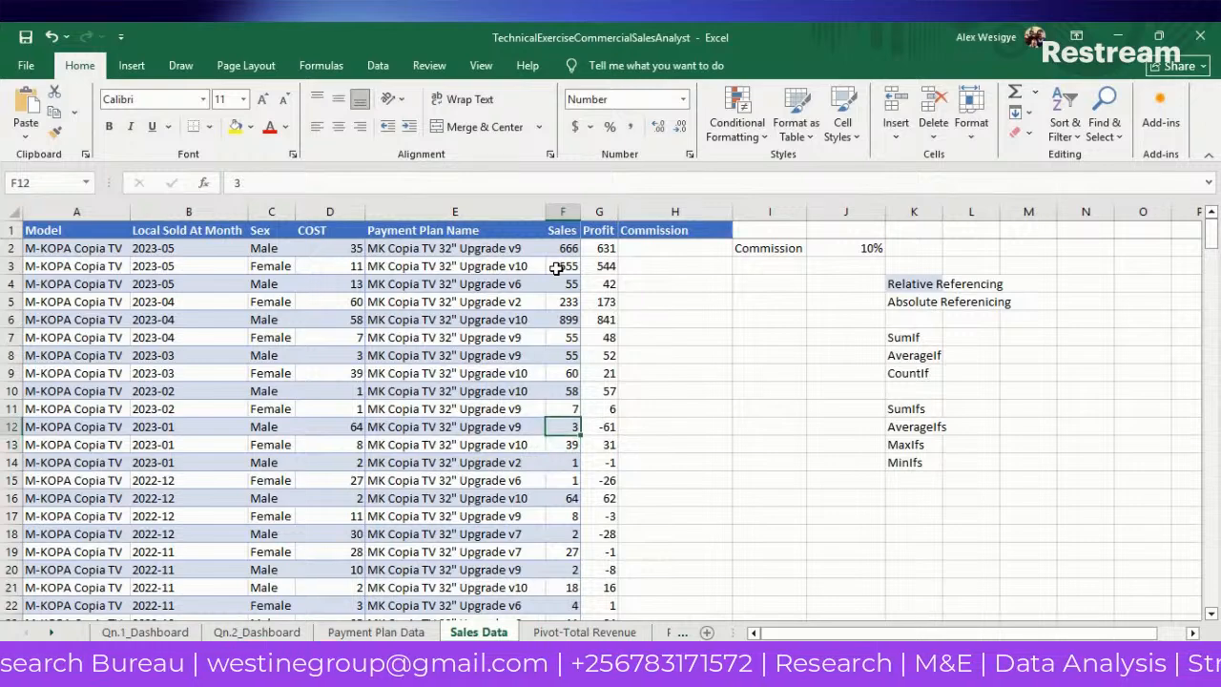
pyautogui.write('66')
pyautogui.press('Return')
# Set the Sales value in F13 to 333.
pyautogui.write('3')
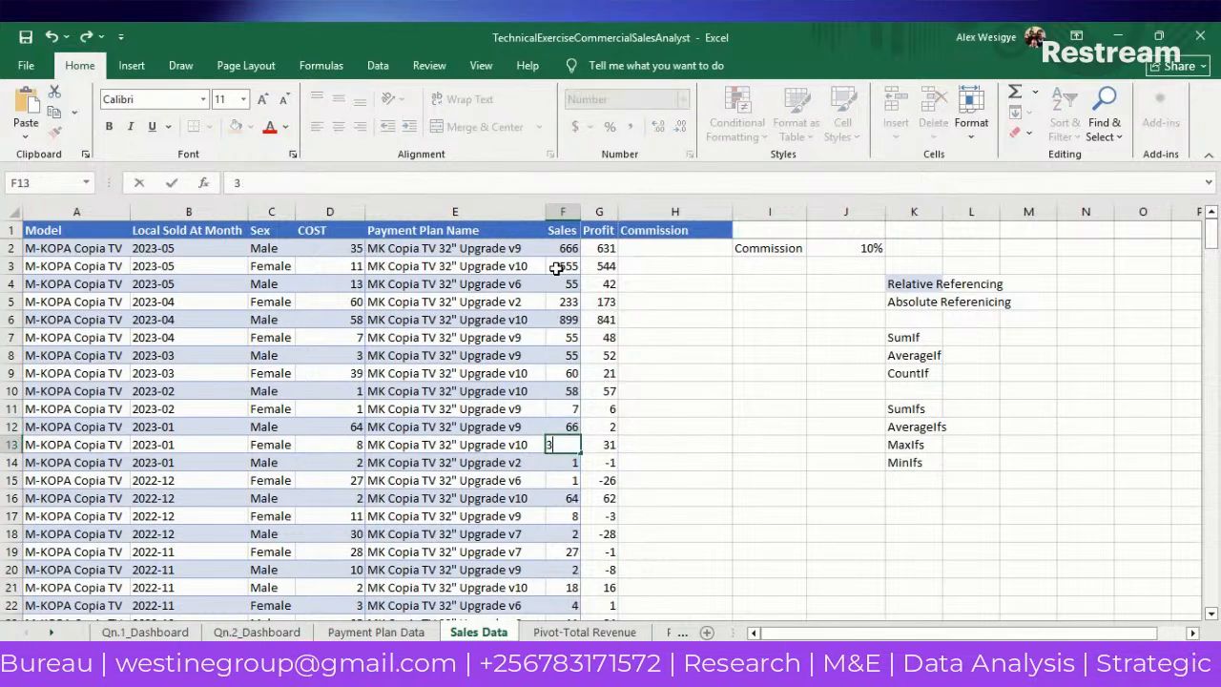
pyautogui.press('Return')
pyautogui.press('Up')
pyautogui.write('333')
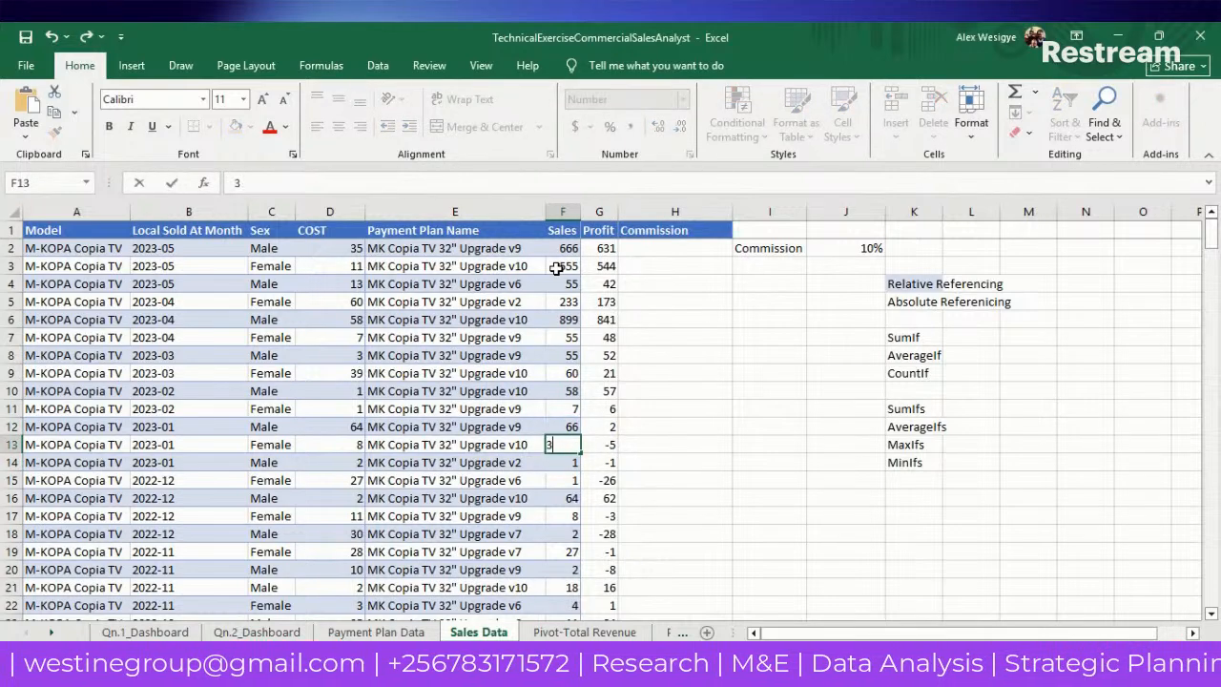
pyautogui.press('Return')
# Examine the profit formula in G2 and the Sales and COST cells it references.
pyautogui.press('Down')
pyautogui.press('Up')
pyautogui.press('Up')
pyautogui.press('Up')
pyautogui.press('Up')
pyautogui.press('Up')
pyautogui.press('Up')
pyautogui.press('Up')
pyautogui.press('Up')
pyautogui.press('Up')
pyautogui.press('Up')
pyautogui.press('Up')
pyautogui.press('Up')
pyautogui.press('Up')
pyautogui.press('Up')
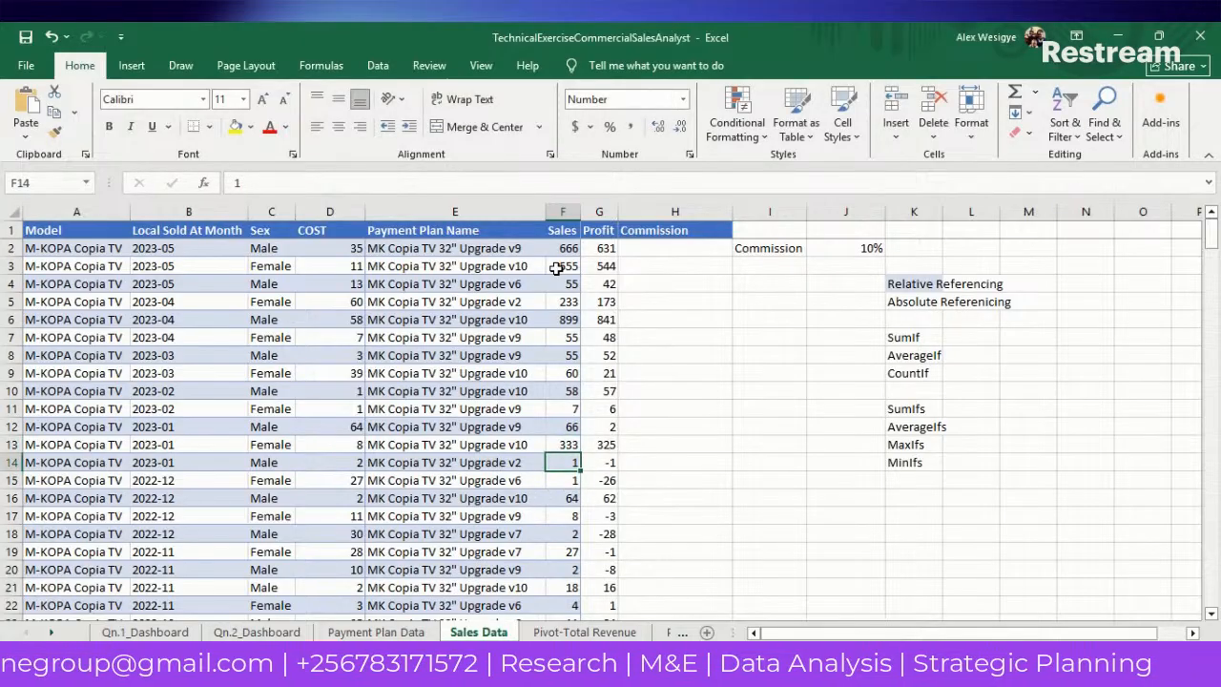
pyautogui.press('Right')
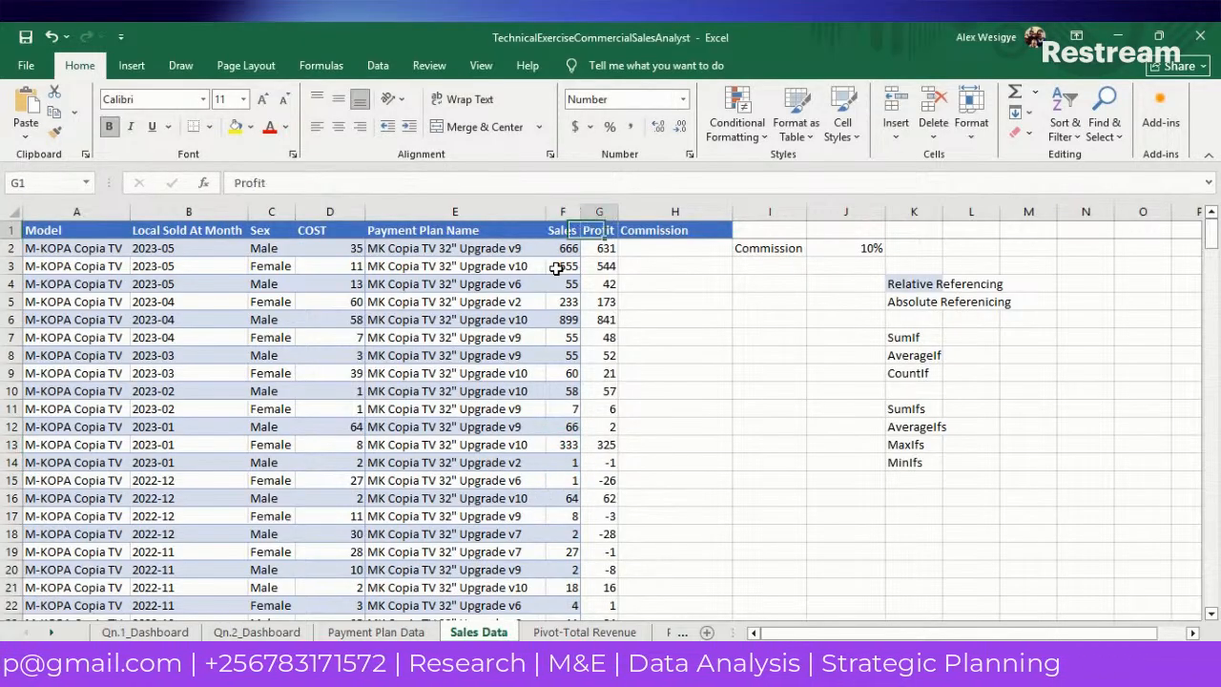
pyautogui.press('Down')
pyautogui.press('Down')
pyautogui.press('Up')
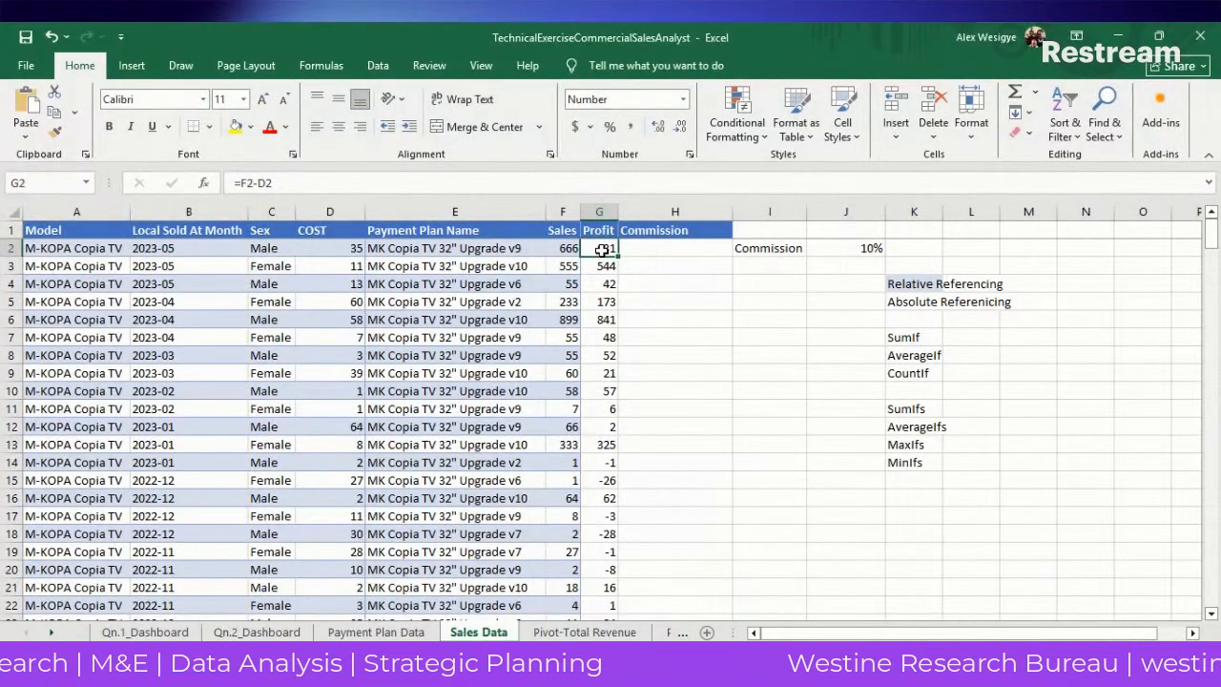
pyautogui.click(415, 182)
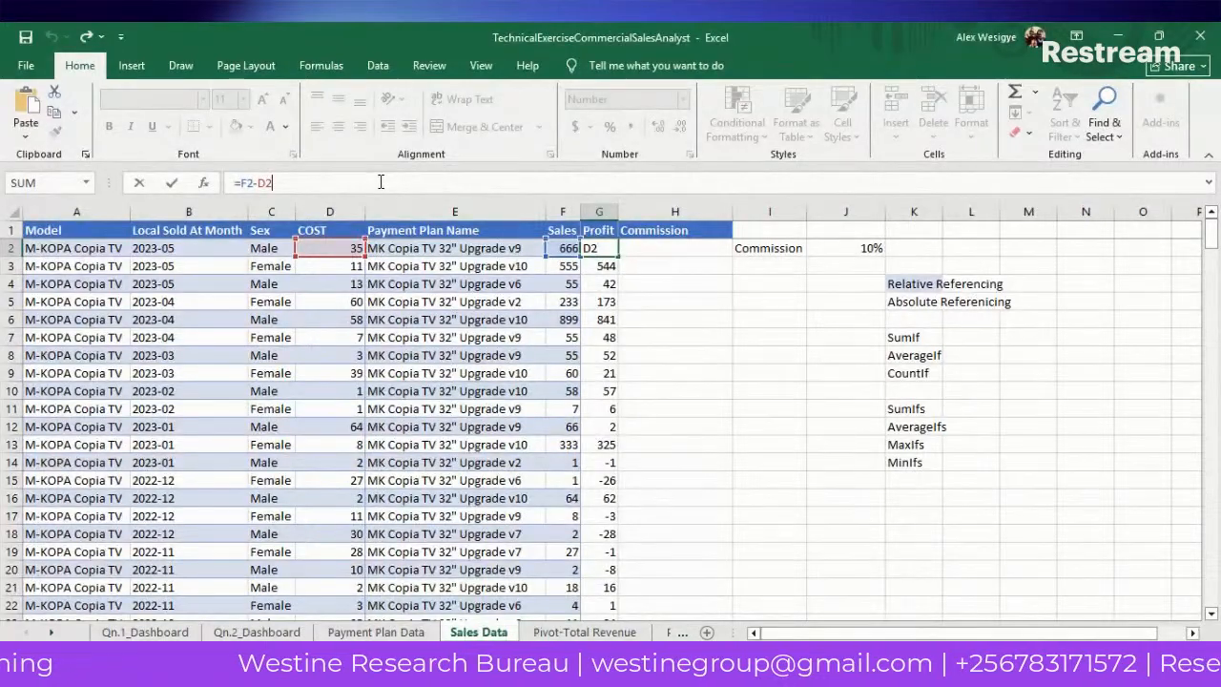
pyautogui.tripleClick(275, 181)
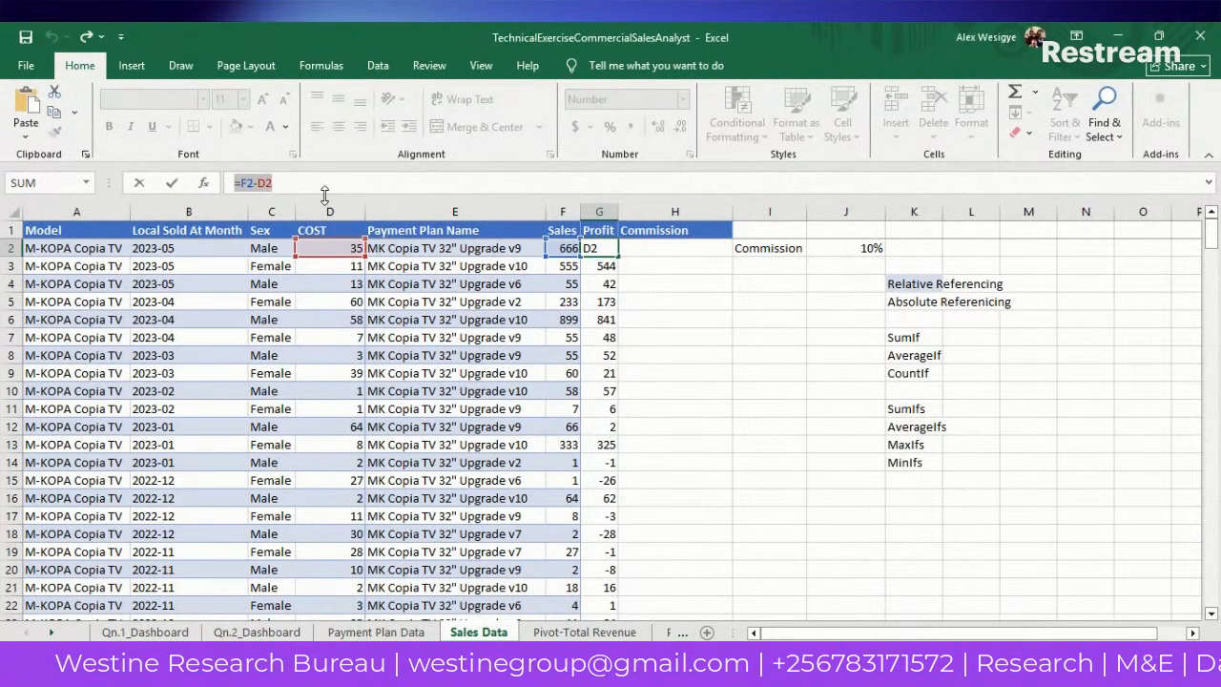
pyautogui.click(313, 180)
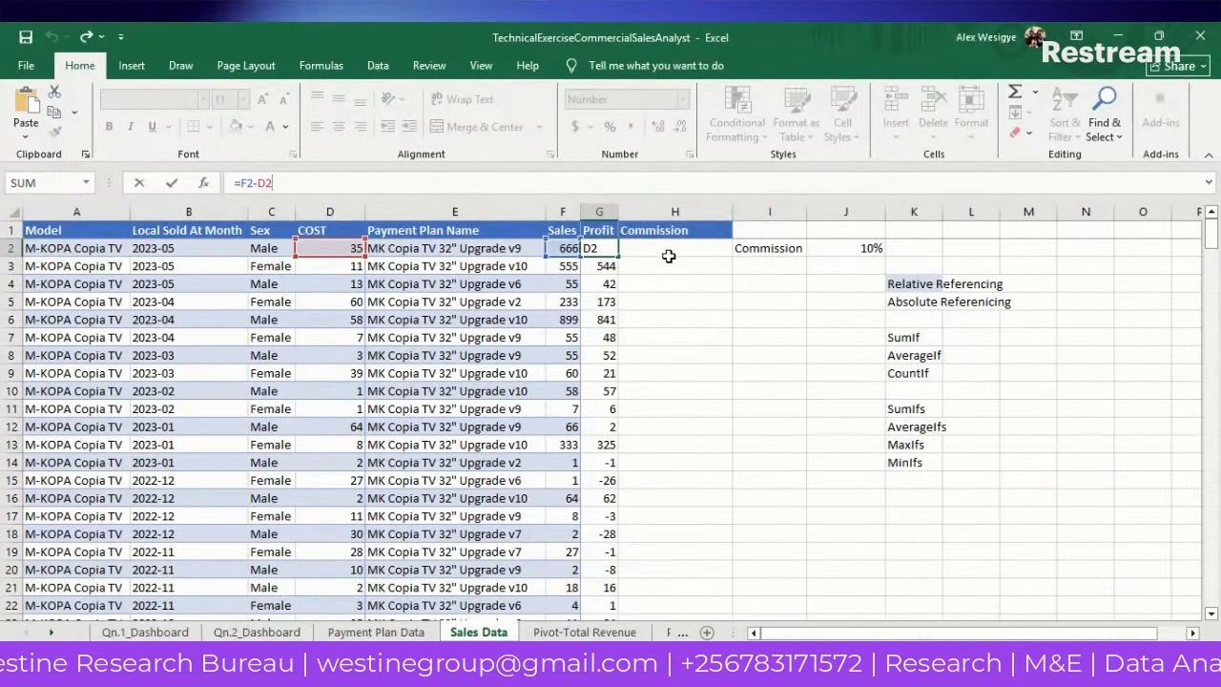
pyautogui.click(680, 297)
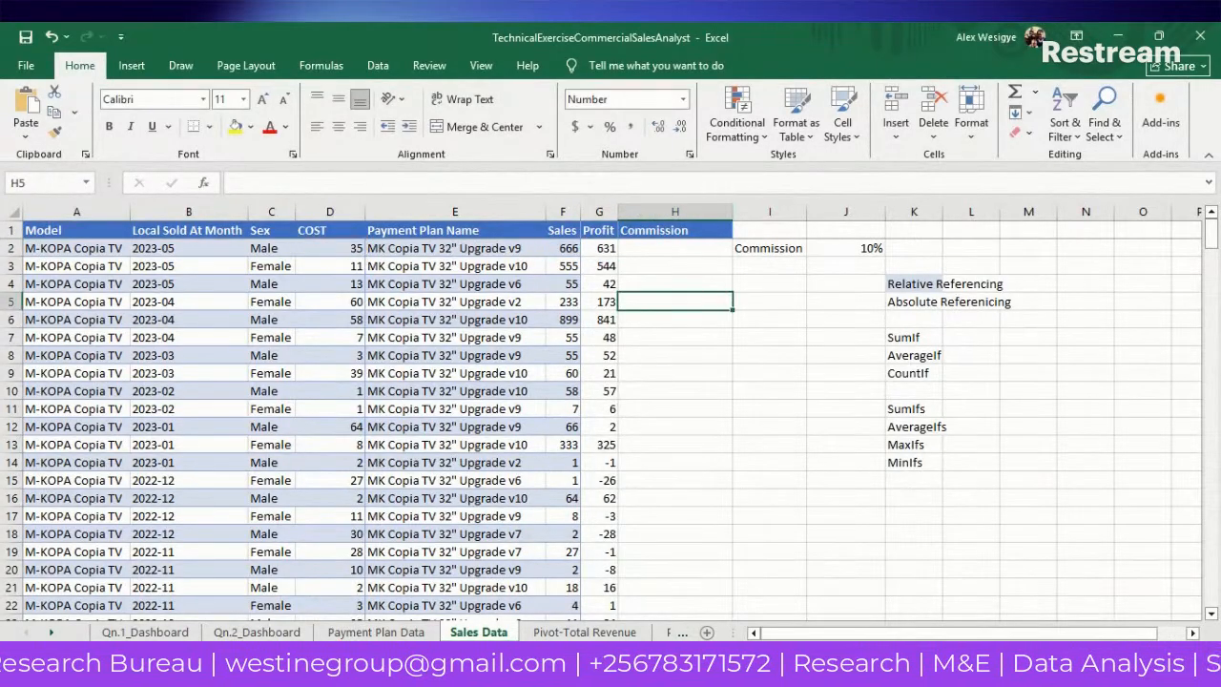
# Enlarge the sheet view and compare the formula in G2 with the row references of the copied formula in G3.
pyautogui.keyDown('ctrl'); pyautogui.scroll(1, 851, 331); pyautogui.keyUp('ctrl')
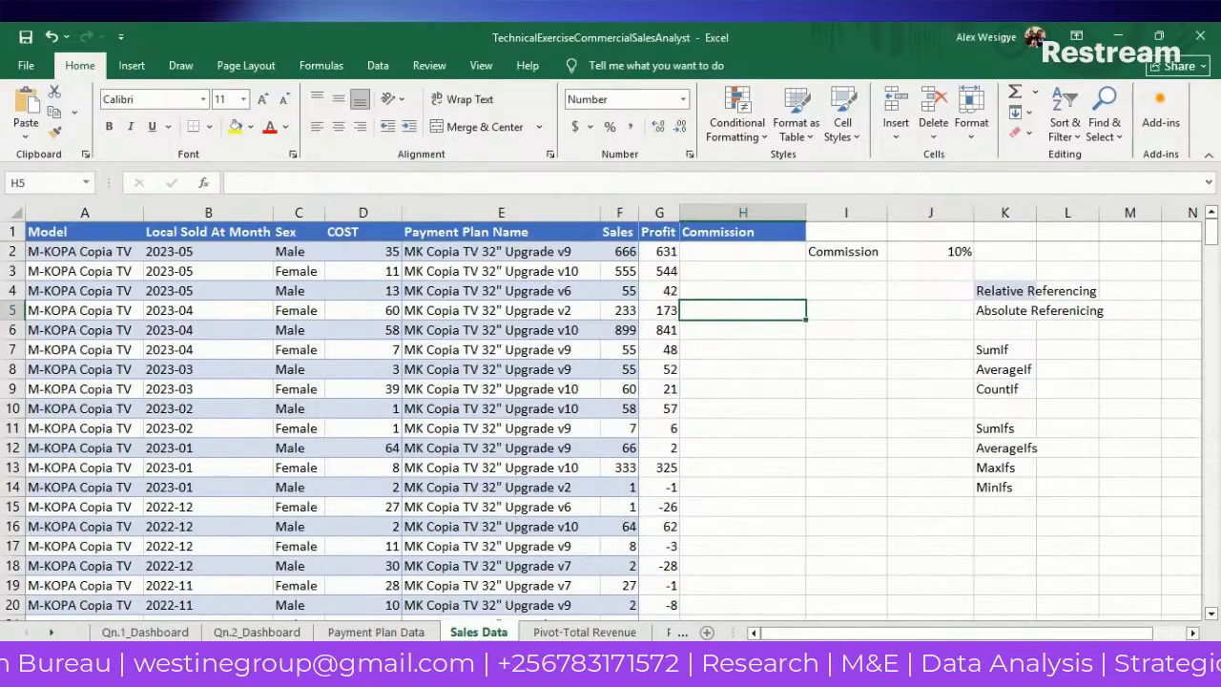
pyautogui.keyDown('ctrl'); pyautogui.scroll(1, 768, 423); pyautogui.keyUp('ctrl')
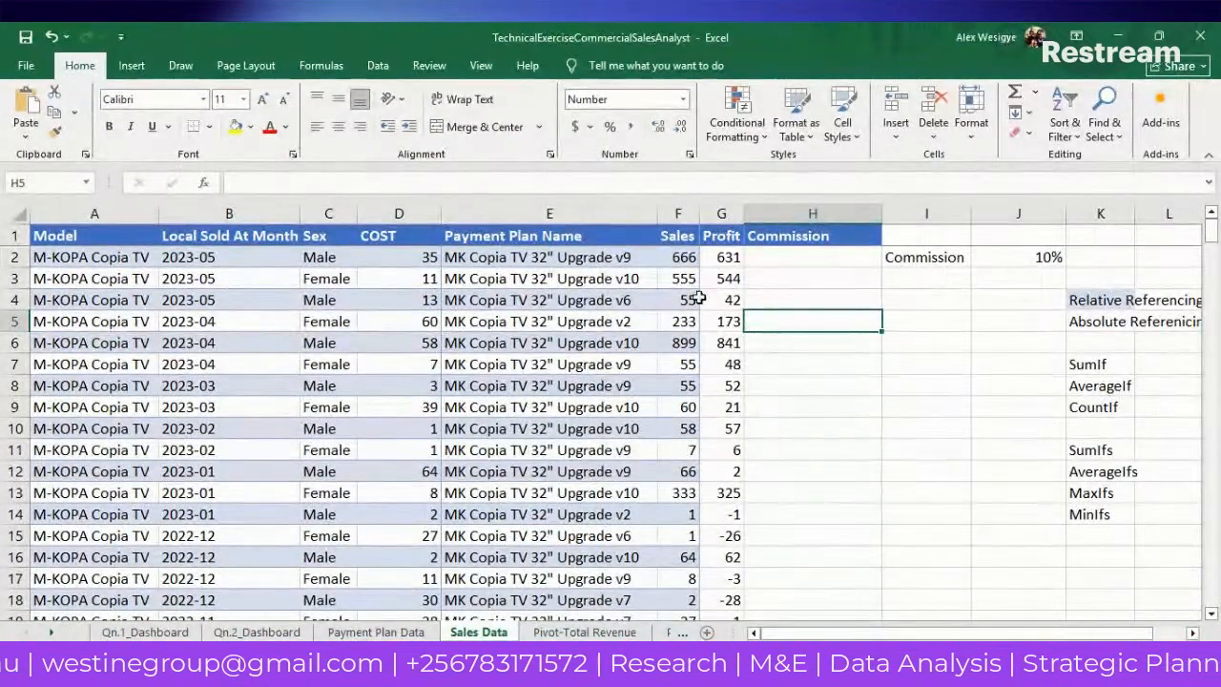
pyautogui.click(720, 260)
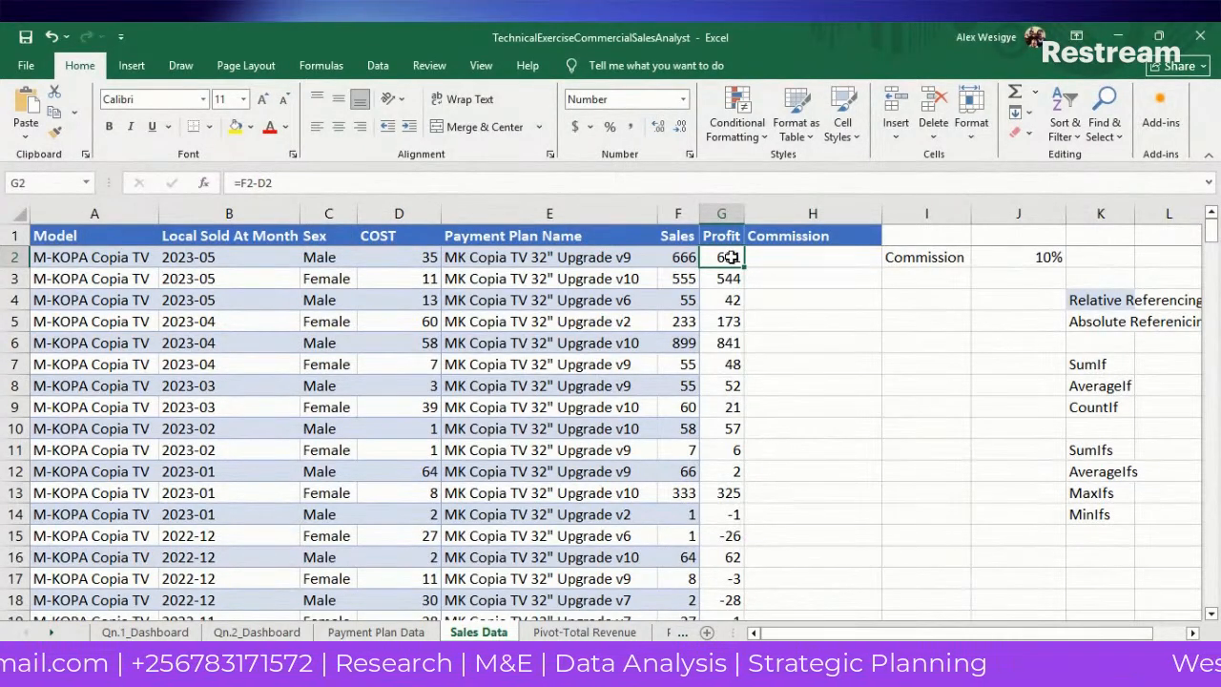
pyautogui.press('Down')
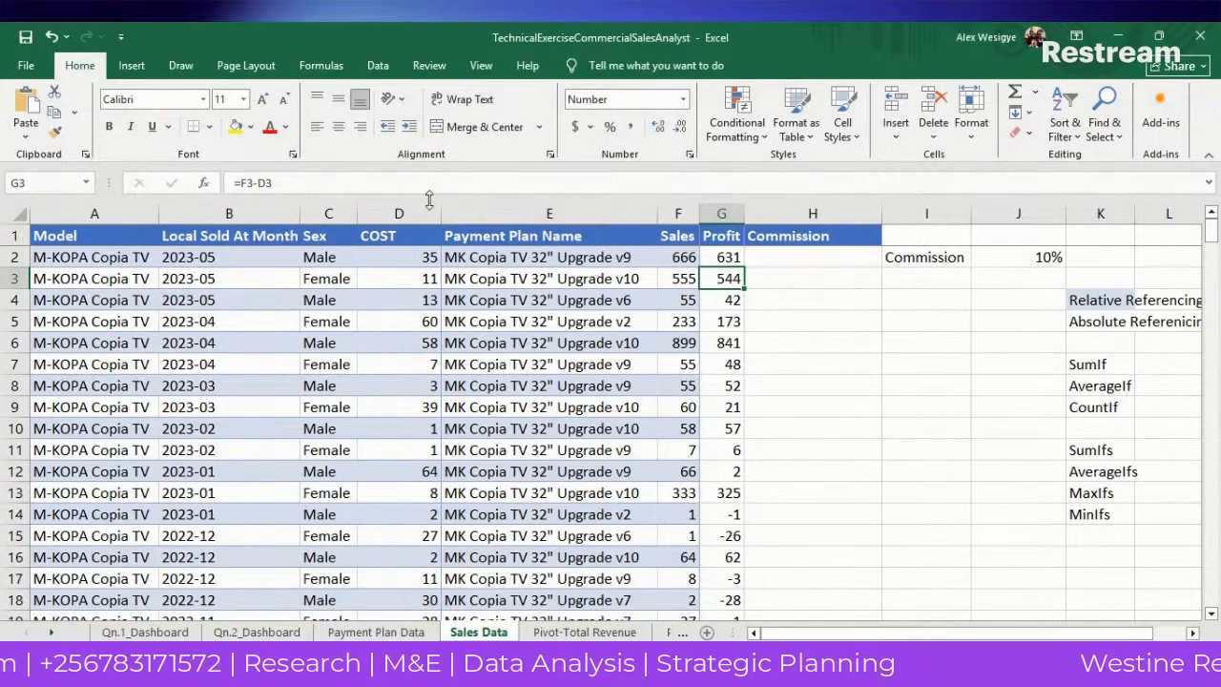
pyautogui.click(392, 183)
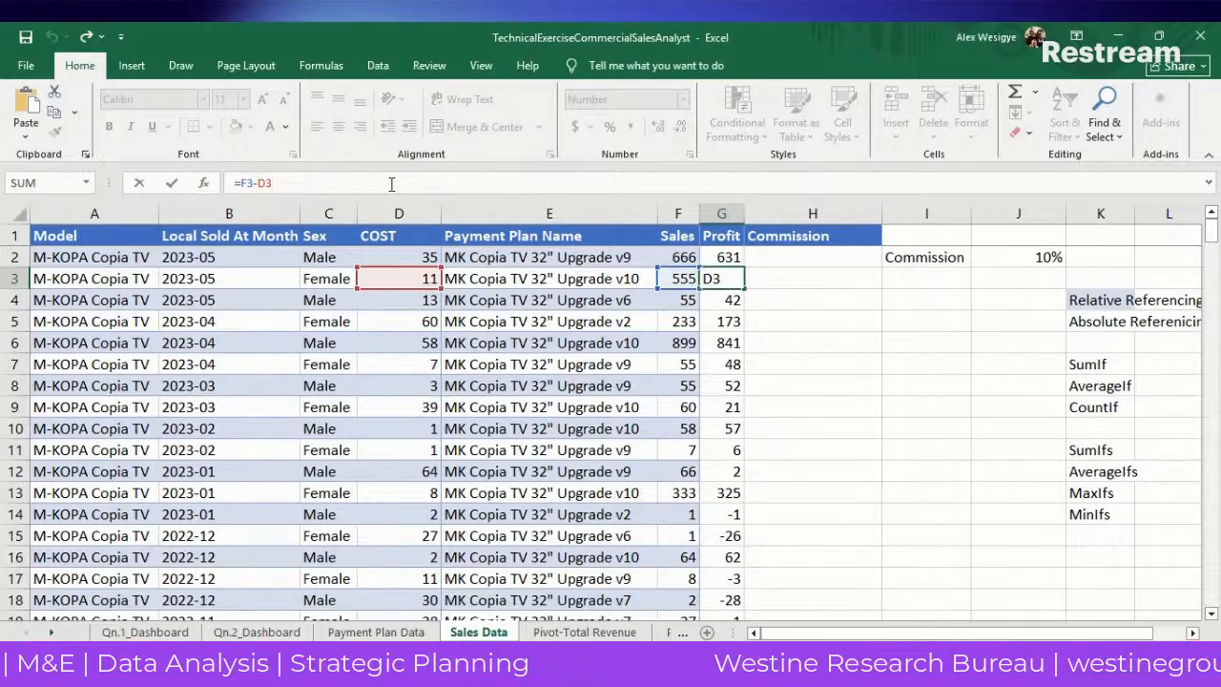
pyautogui.click(713, 279)
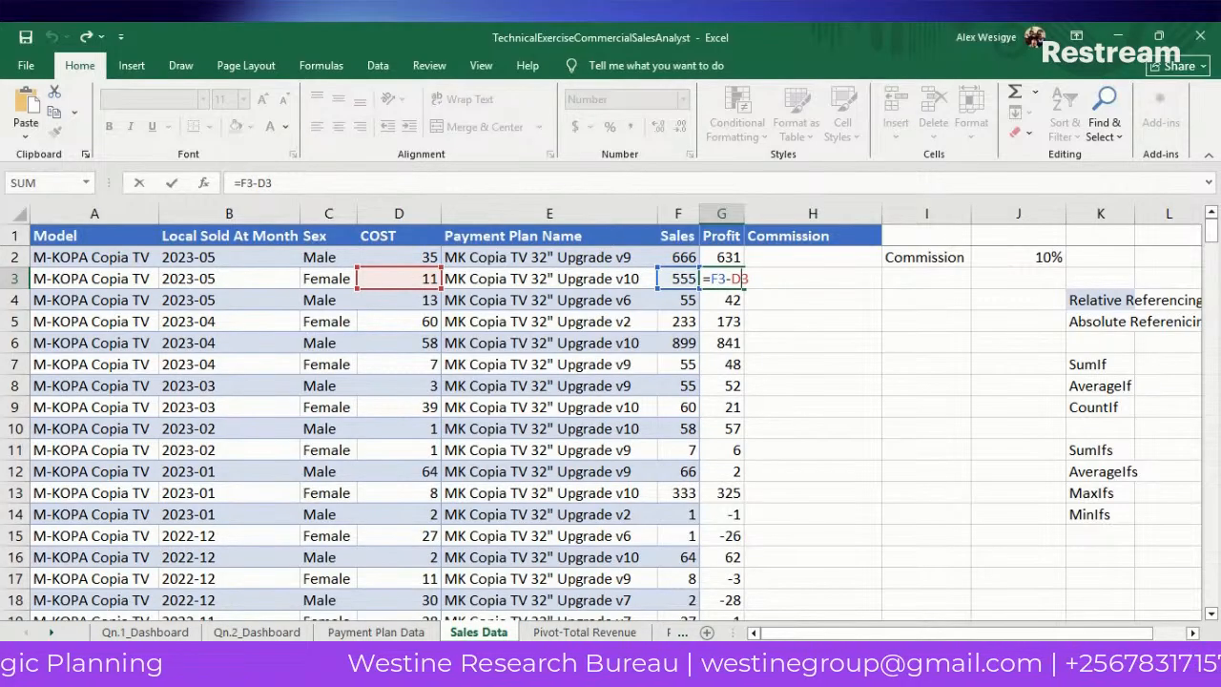
pyautogui.hotkey('alt', 'Tab')
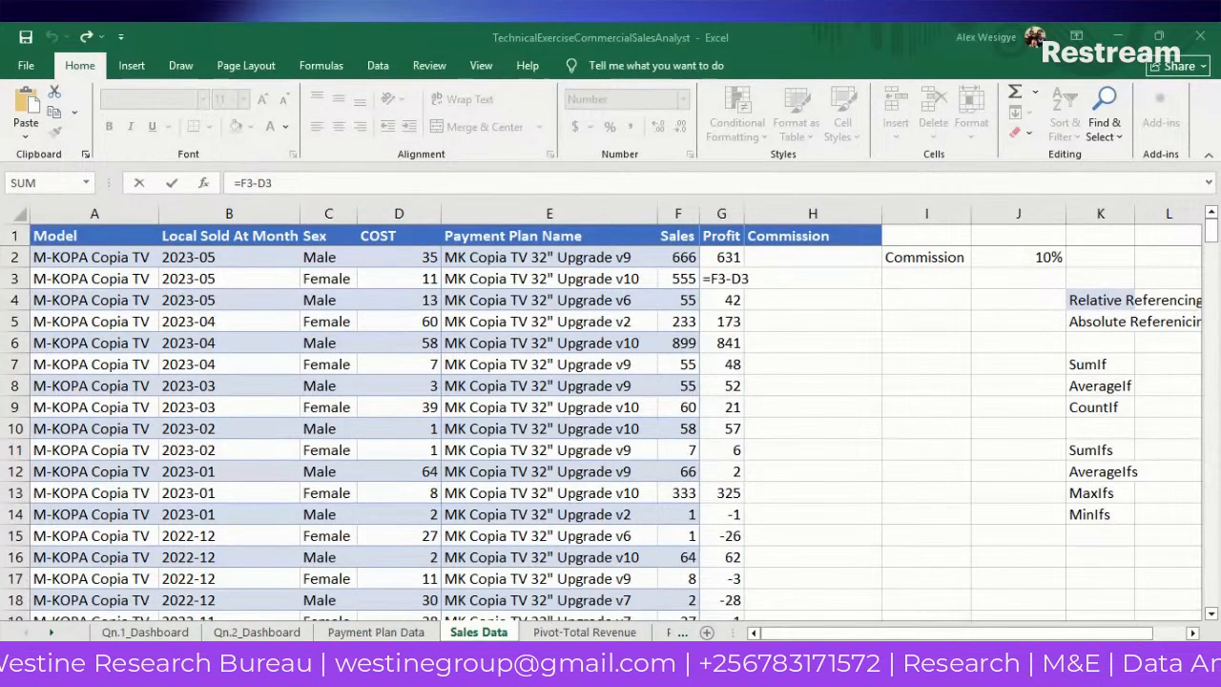
pyautogui.hotkey('alt', 'Tab')
pyautogui.click(808, 303)
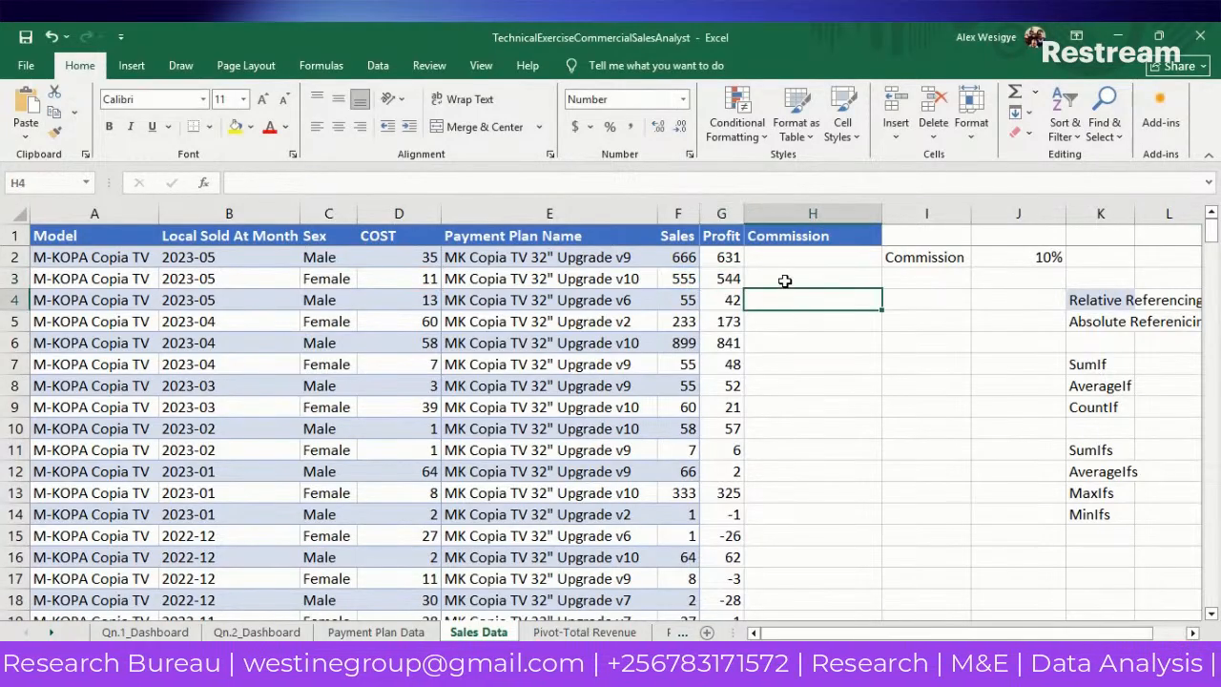
pyautogui.click(809, 273)
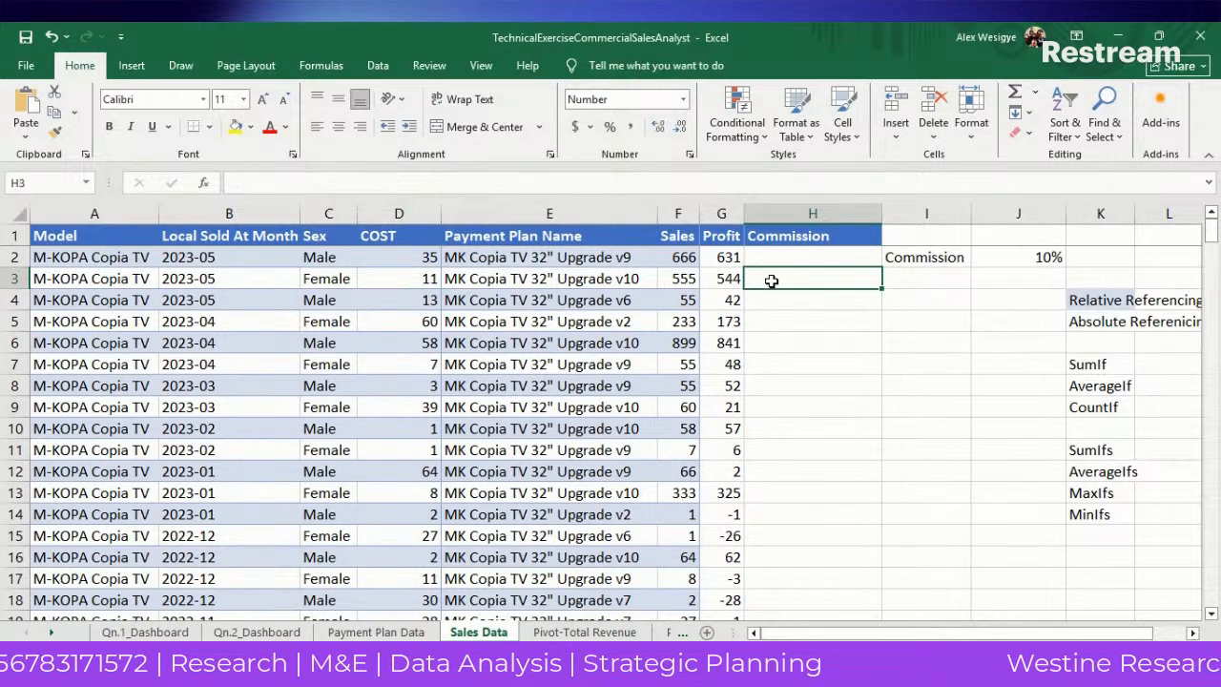
pyautogui.click(773, 256)
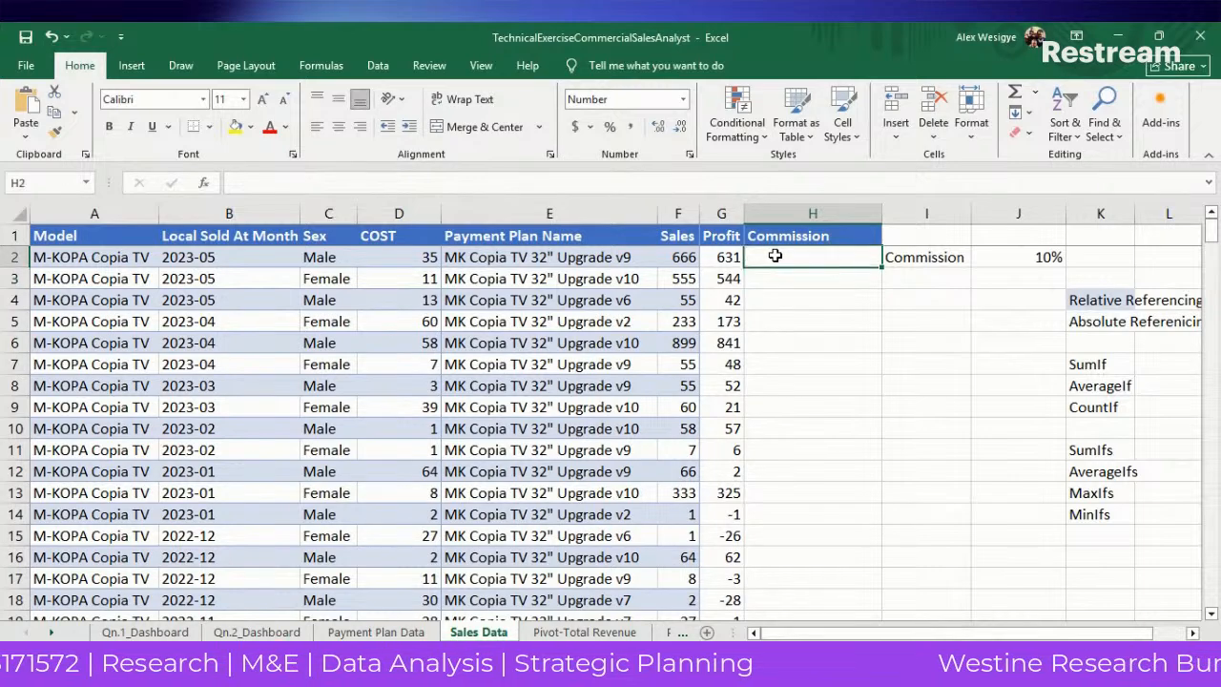
pyautogui.click(728, 277)
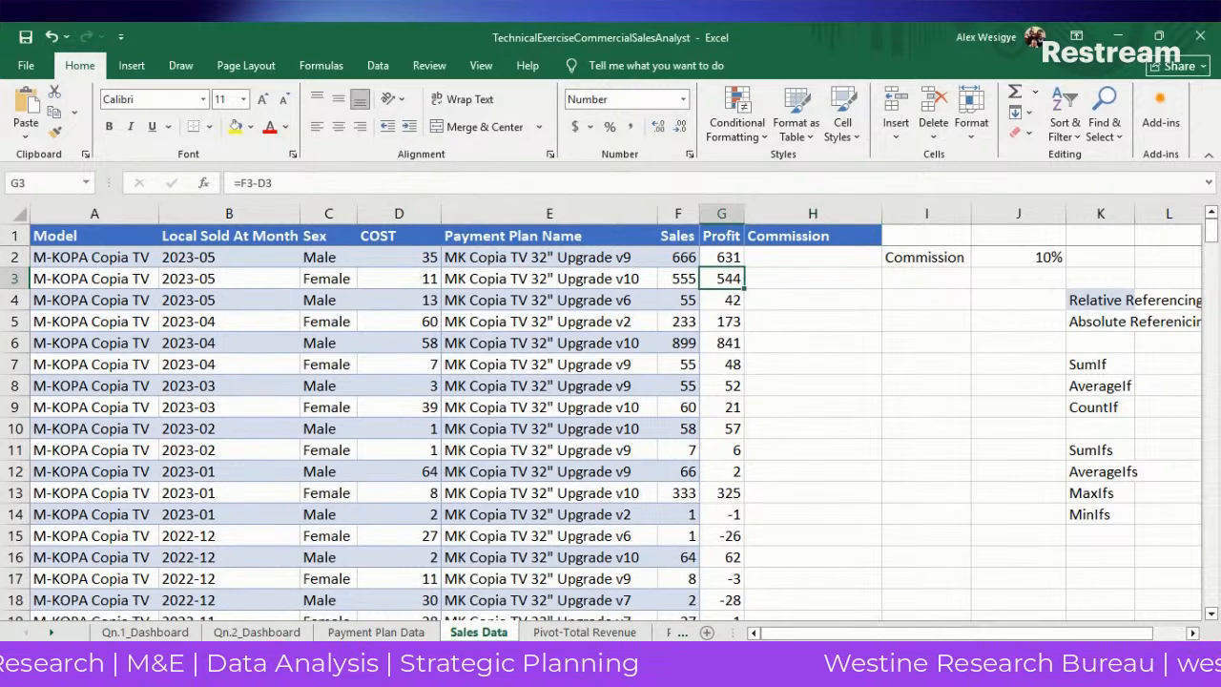
pyautogui.click(536, 676)
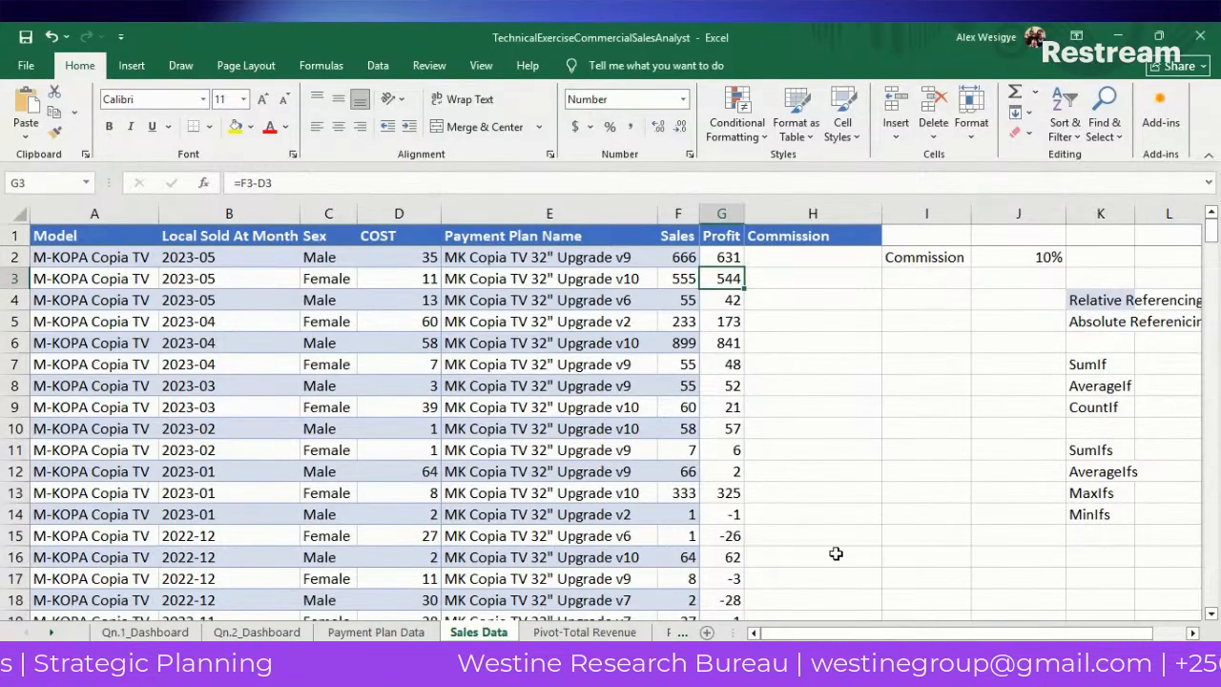
pyautogui.click(793, 305)
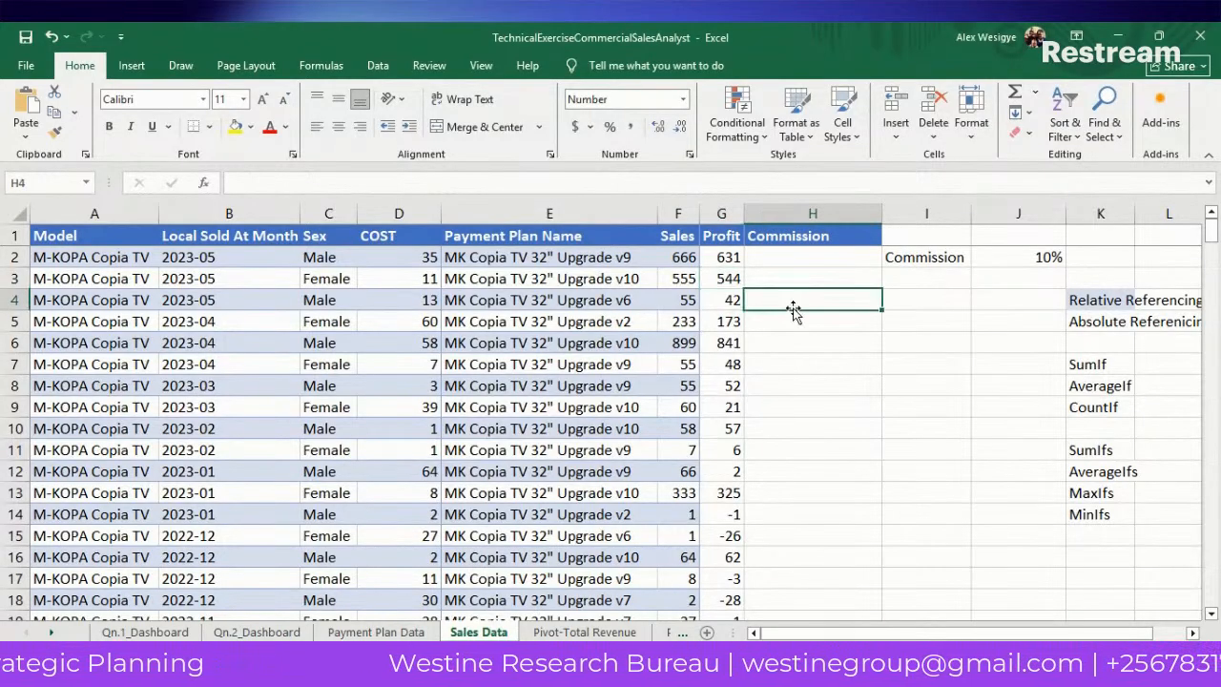
# Check the row references of the copied profit formulas in G4 and G5.
pyautogui.click(730, 300)
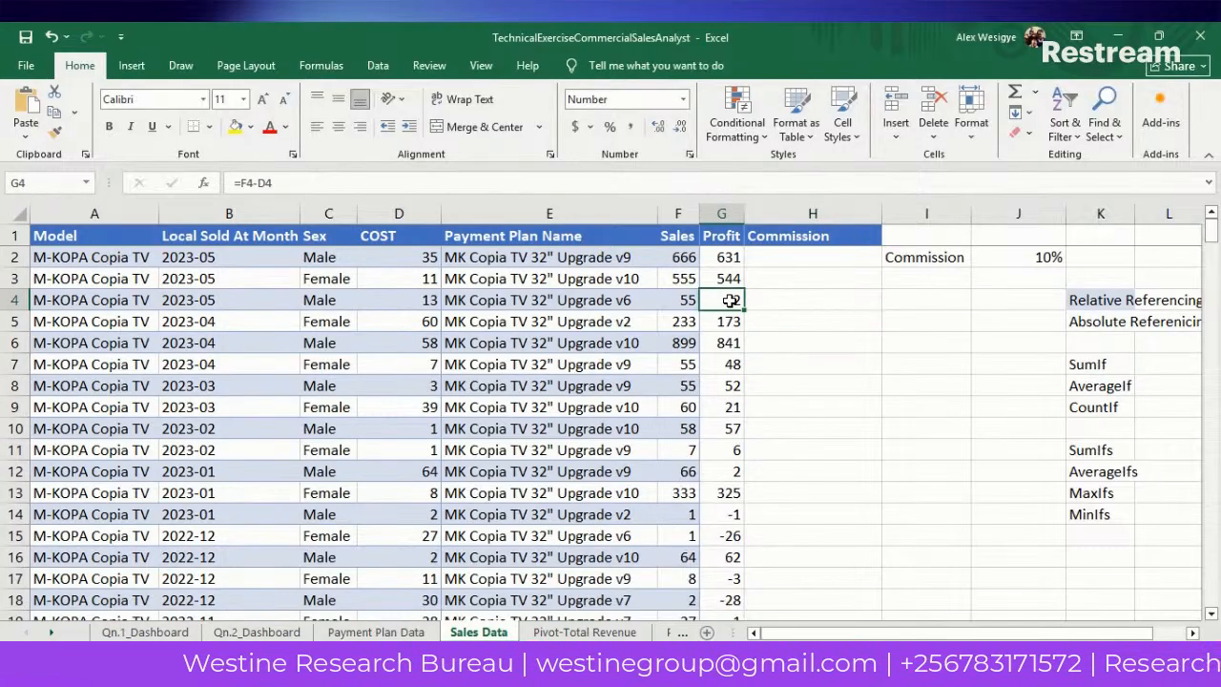
pyautogui.press('Down')
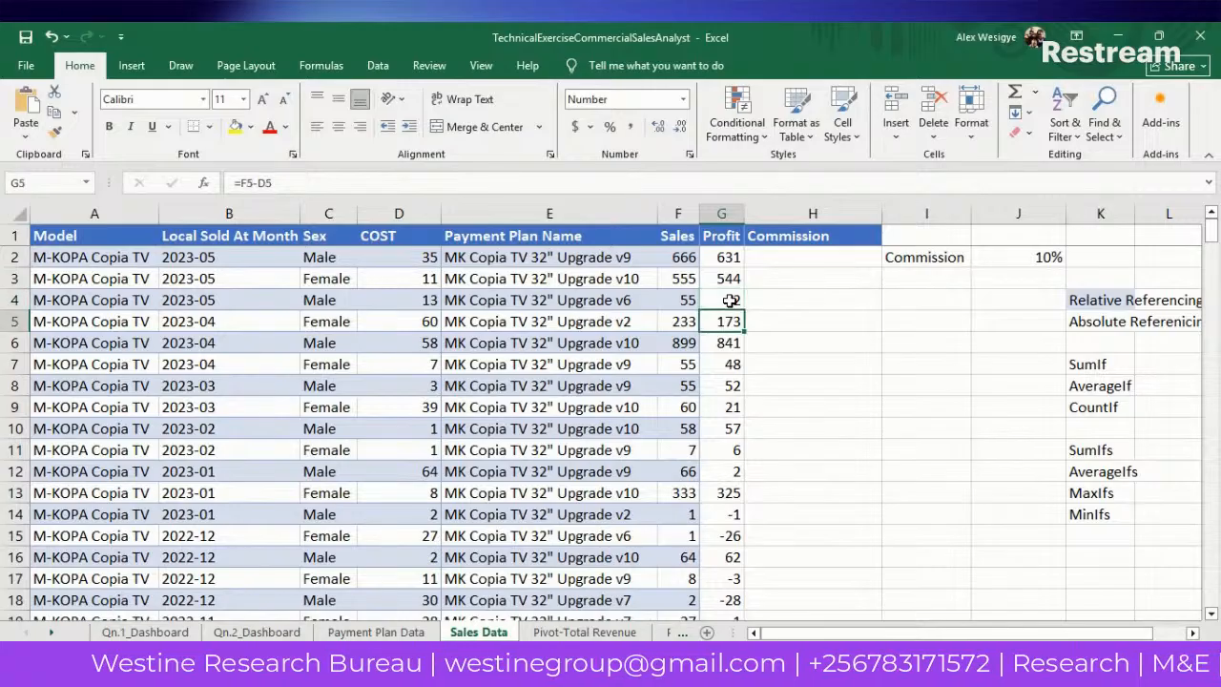
pyautogui.click(725, 300)
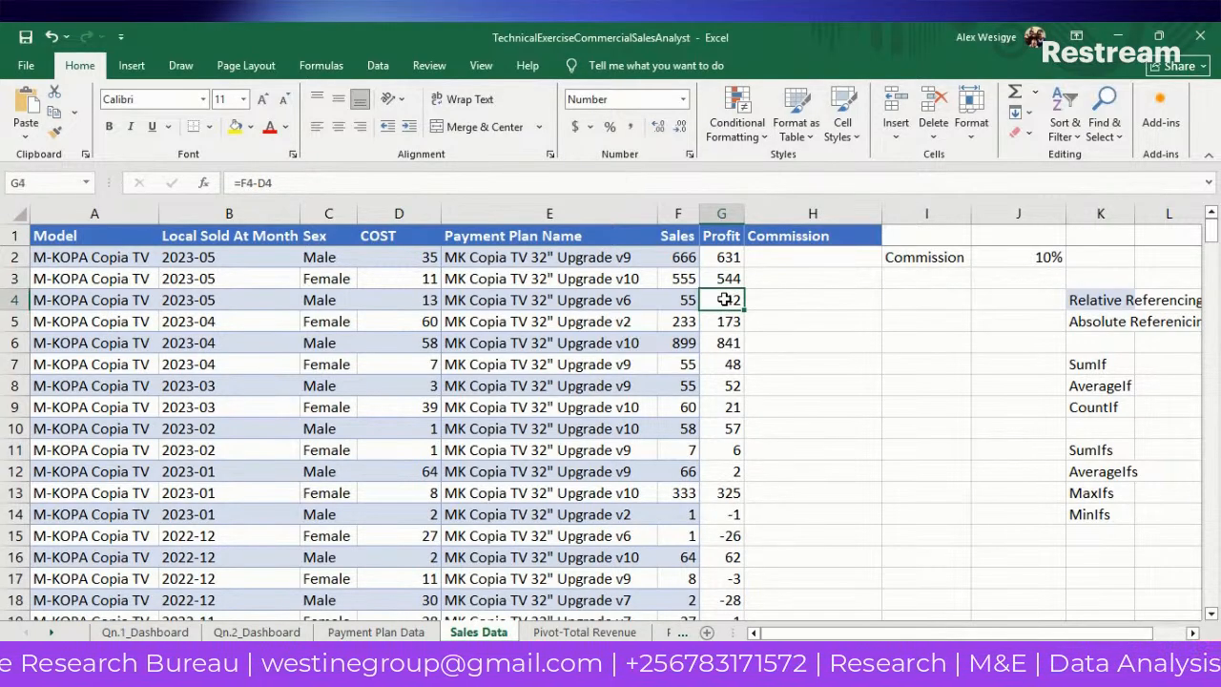
pyautogui.click(371, 184)
pyautogui.press('Return')
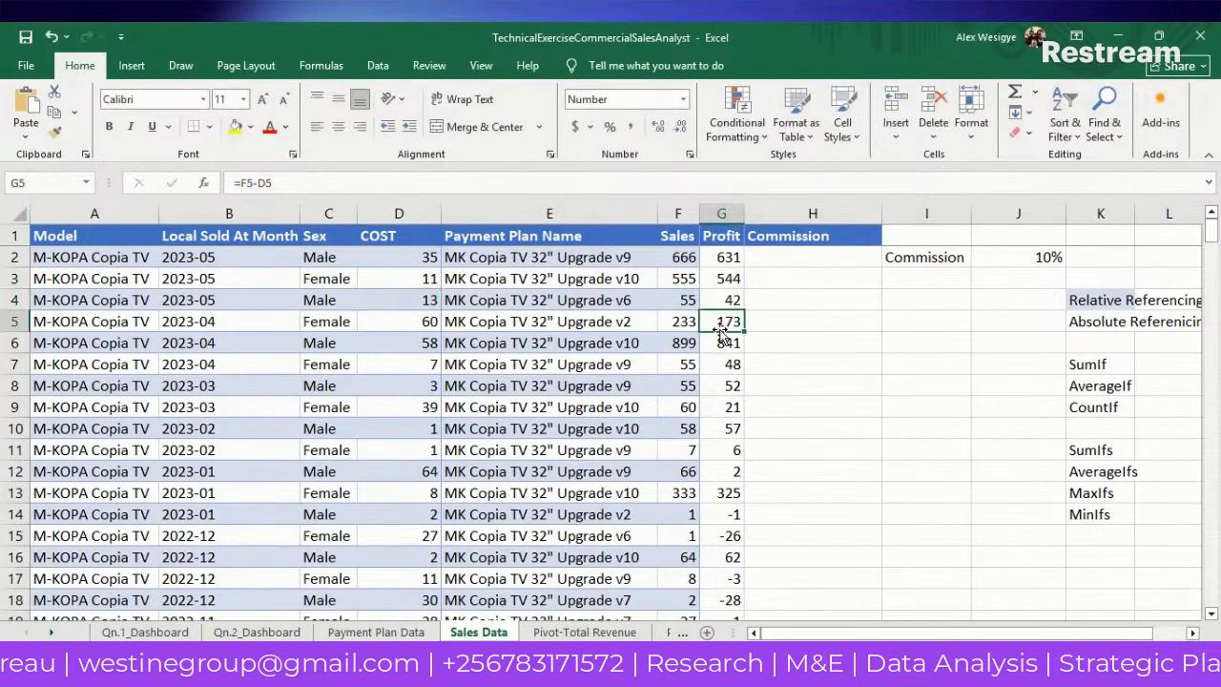
# Go through the Profit cells down to about row 23 and back to the header, checking each row's formula.
pyautogui.press('Down')
pyautogui.press('Down')
pyautogui.press('Down')
pyautogui.press('Down')
pyautogui.press('Down')
pyautogui.press('Down')
pyautogui.press('Down')
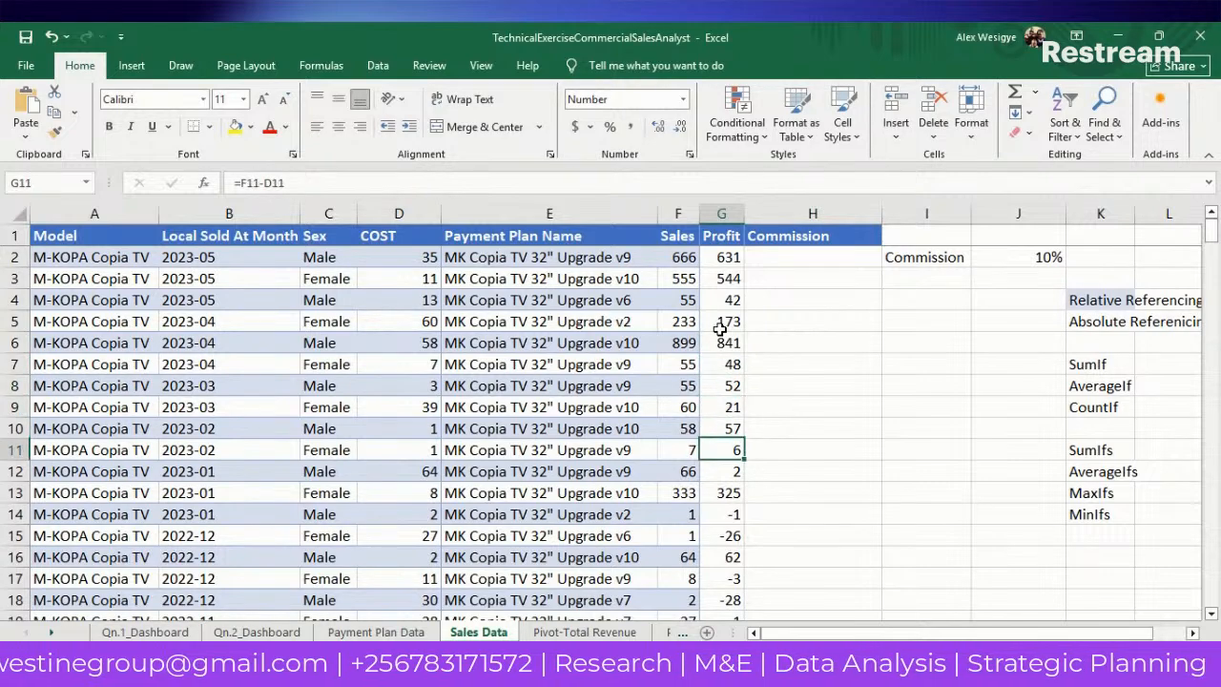
pyautogui.press('Down')
pyautogui.press('Down')
pyautogui.press('Down')
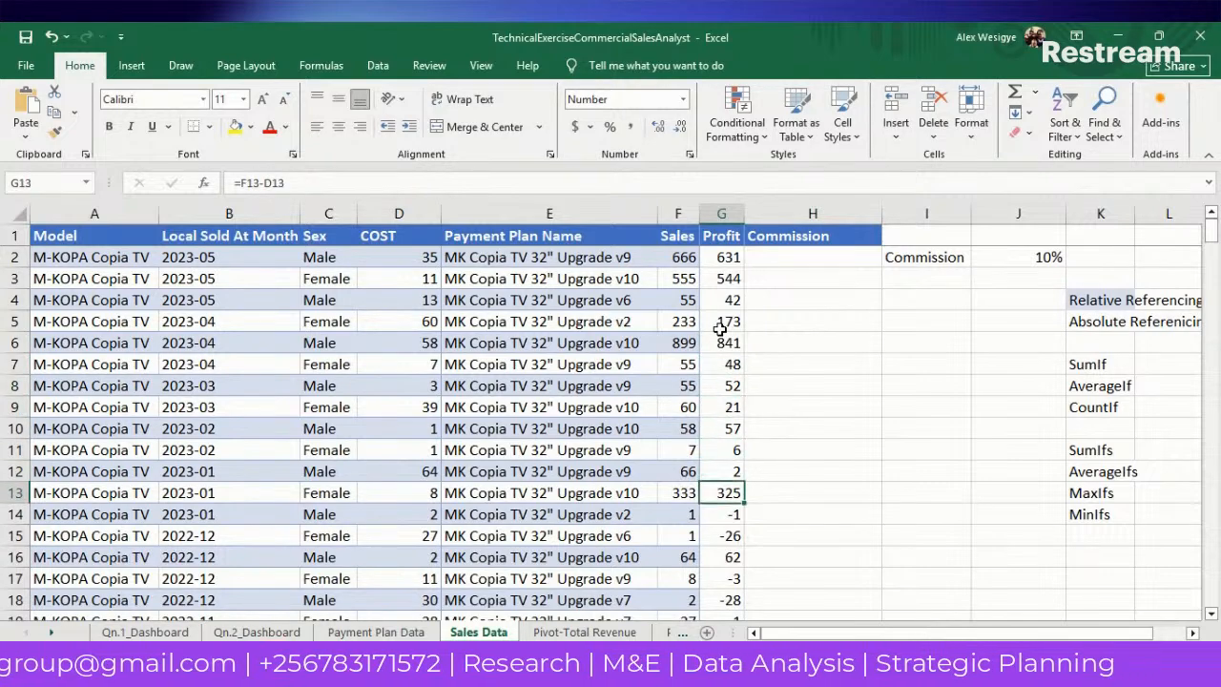
pyautogui.press('Down')
pyautogui.press('Down')
pyautogui.press('Down')
pyautogui.press('Down')
pyautogui.press('Down')
pyautogui.press('Down')
pyautogui.press('Down')
pyautogui.press('Down')
pyautogui.press('Down')
pyautogui.press('Up')
pyautogui.press('Up')
pyautogui.press('Up')
pyautogui.press('Up')
pyautogui.press('Up')
pyautogui.press('Up')
pyautogui.press('Up')
pyautogui.press('Up')
pyautogui.press('Up')
pyautogui.press('Up')
pyautogui.press('Up')
pyautogui.press('Up')
pyautogui.press('Up')
pyautogui.press('Up')
pyautogui.press('Up')
pyautogui.press('Up')
pyautogui.press('Up')
pyautogui.press('Up')
pyautogui.press('Up')
pyautogui.press('Up')
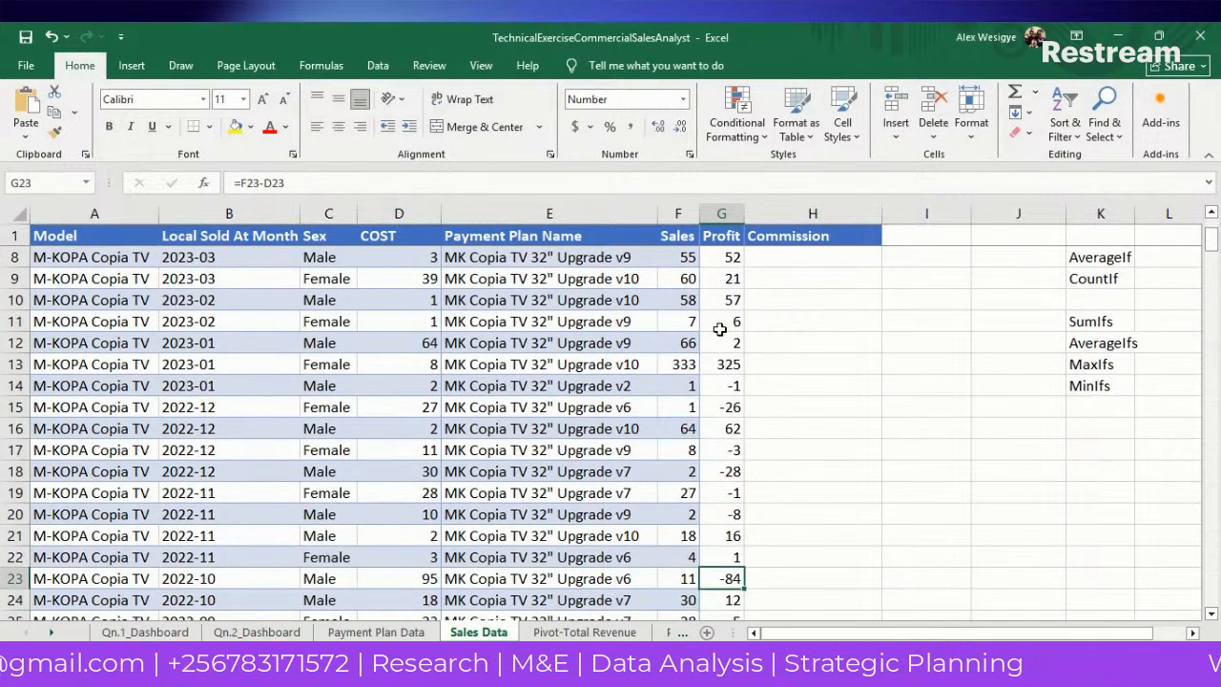
pyautogui.press('Up')
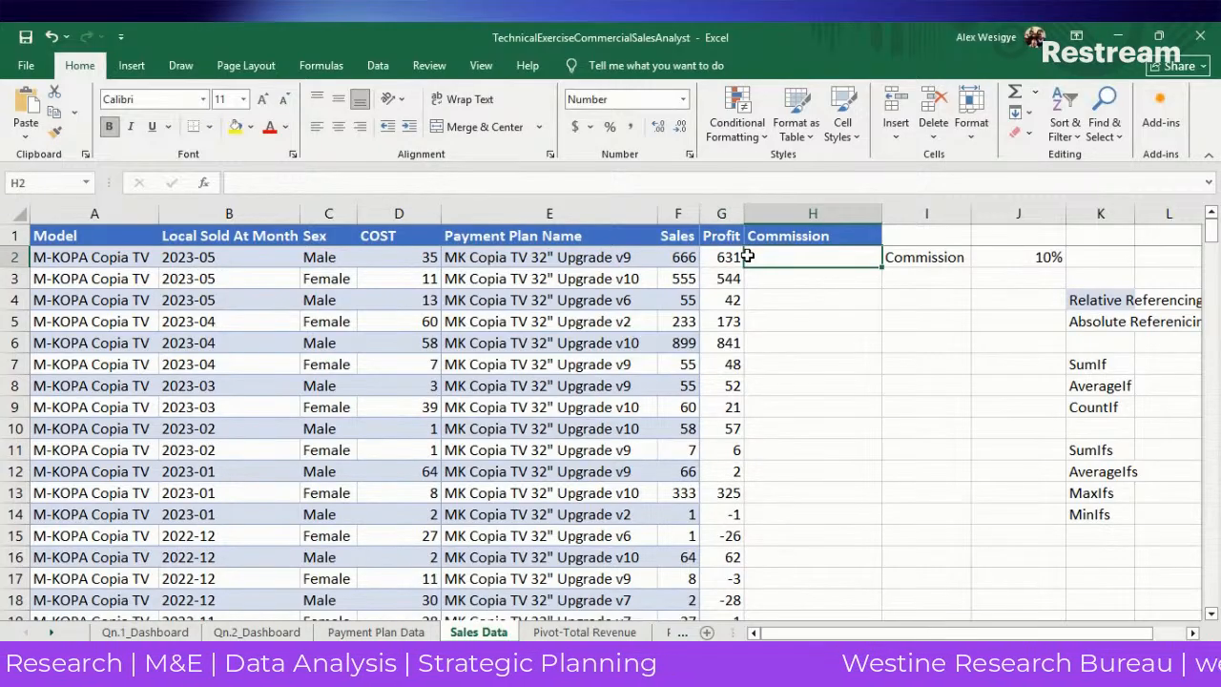
# Fill the profit formula from G2 down the whole Profit column again, then select H4 in the Commission column.
pyautogui.click(728, 257)
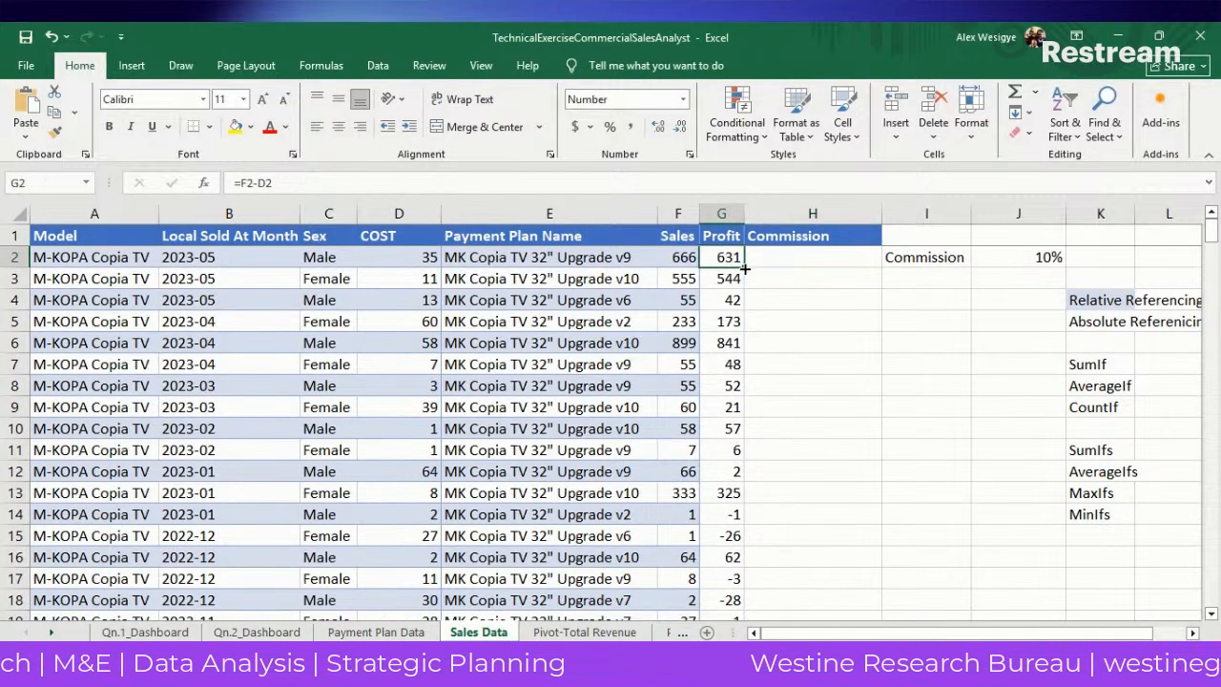
pyautogui.doubleClick(744, 270)
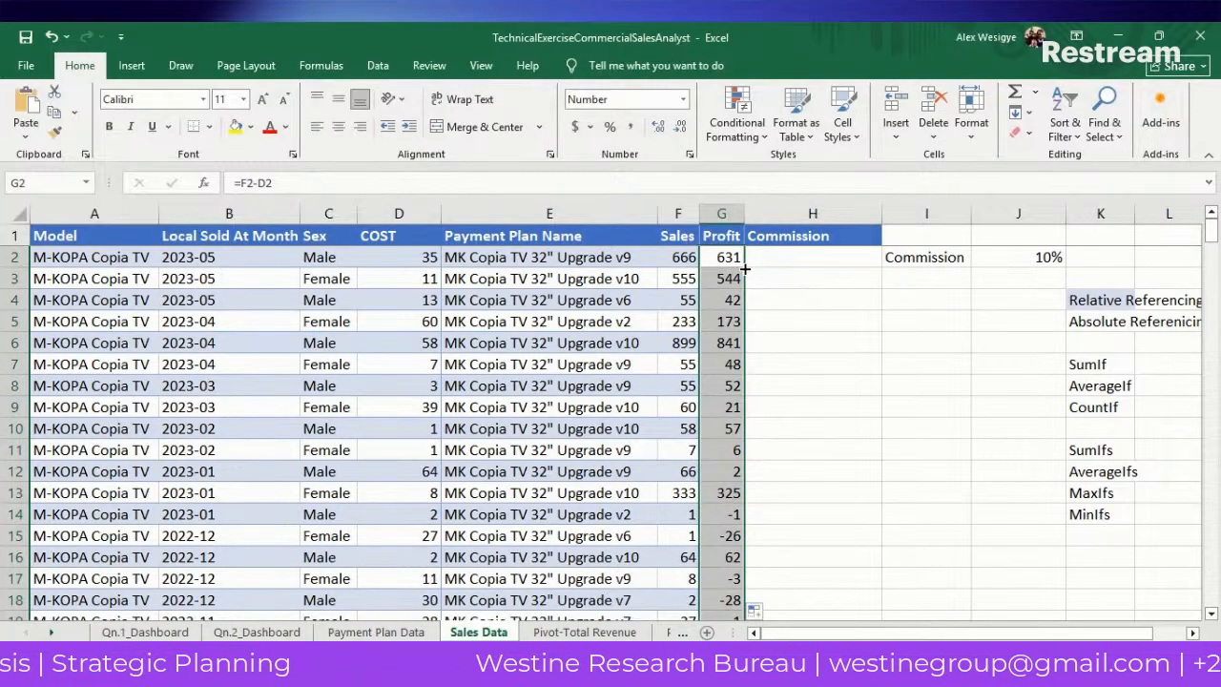
pyautogui.click(764, 295)
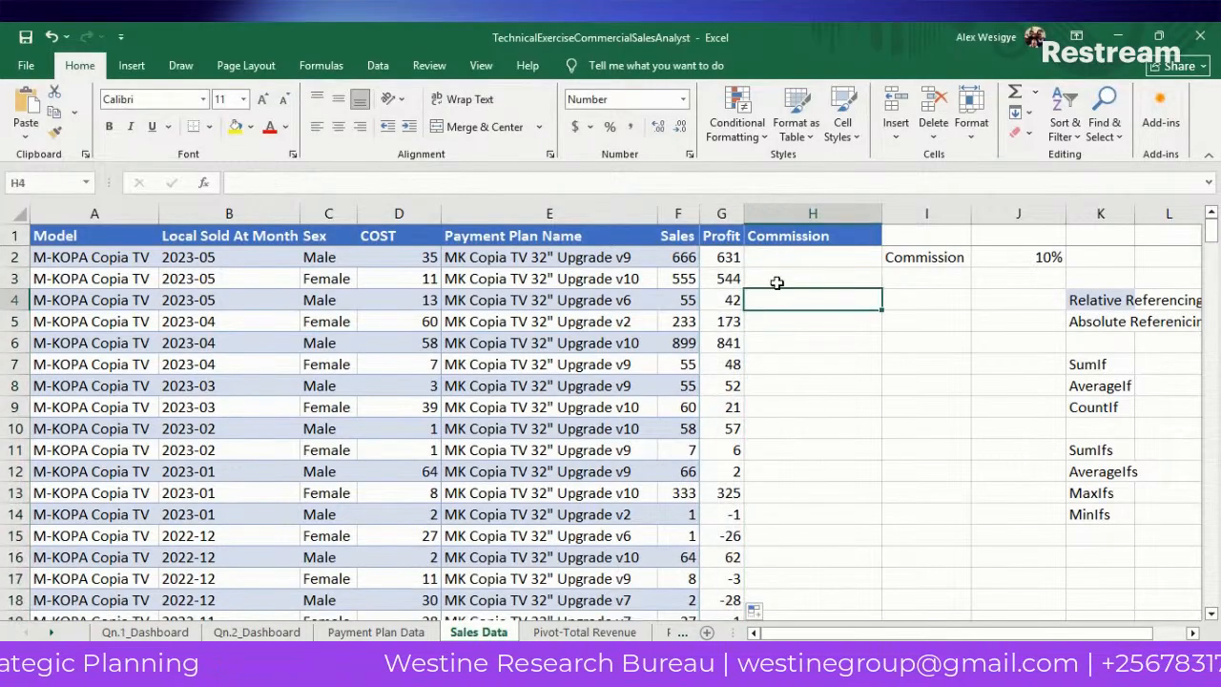
# Compare the profit formulas in G2, G3 and G4 to see how their row references change.
pyautogui.click(799, 253)
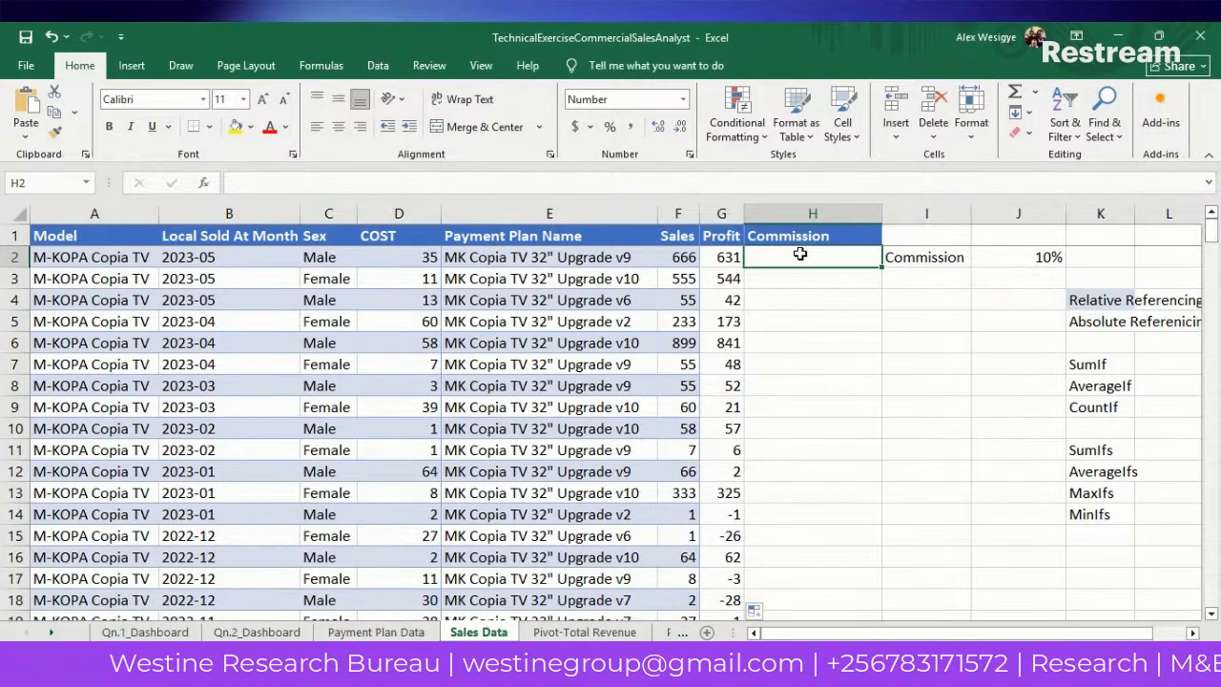
pyautogui.click(797, 282)
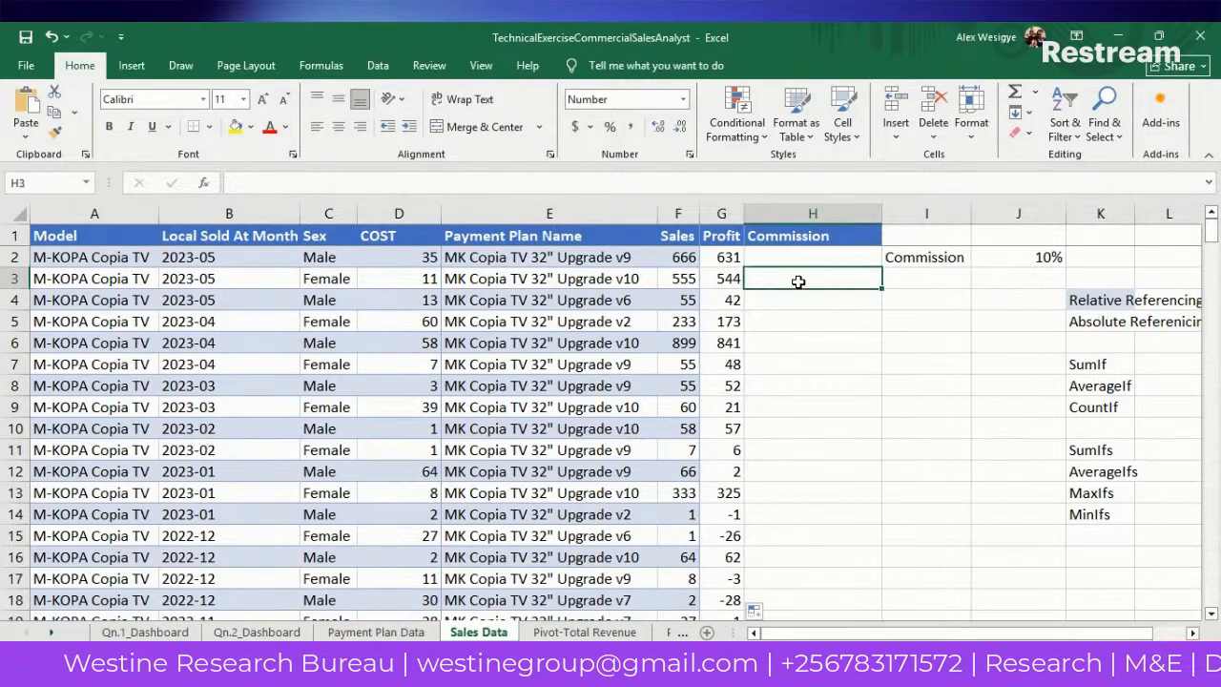
pyautogui.click(721, 280)
pyautogui.press('Down')
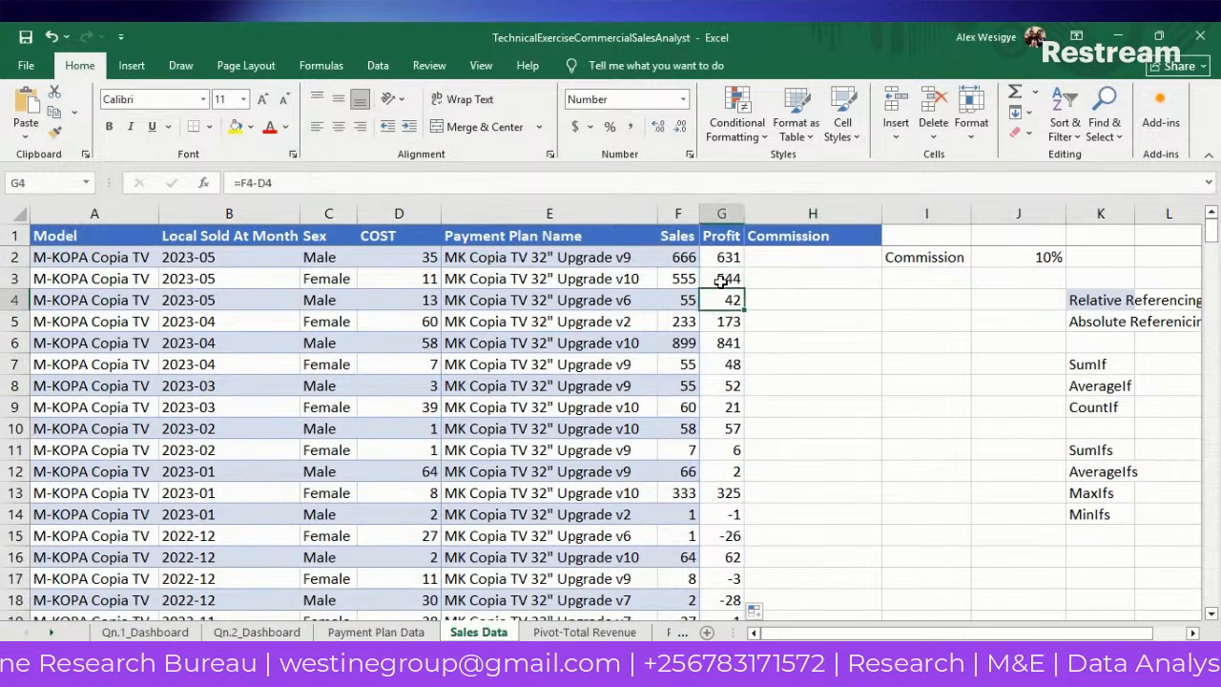
pyautogui.press('Up')
pyautogui.press('Up')
pyautogui.press('Up')
pyautogui.press('Down')
pyautogui.press('Down')
pyautogui.press('Up')
pyautogui.press('Up')
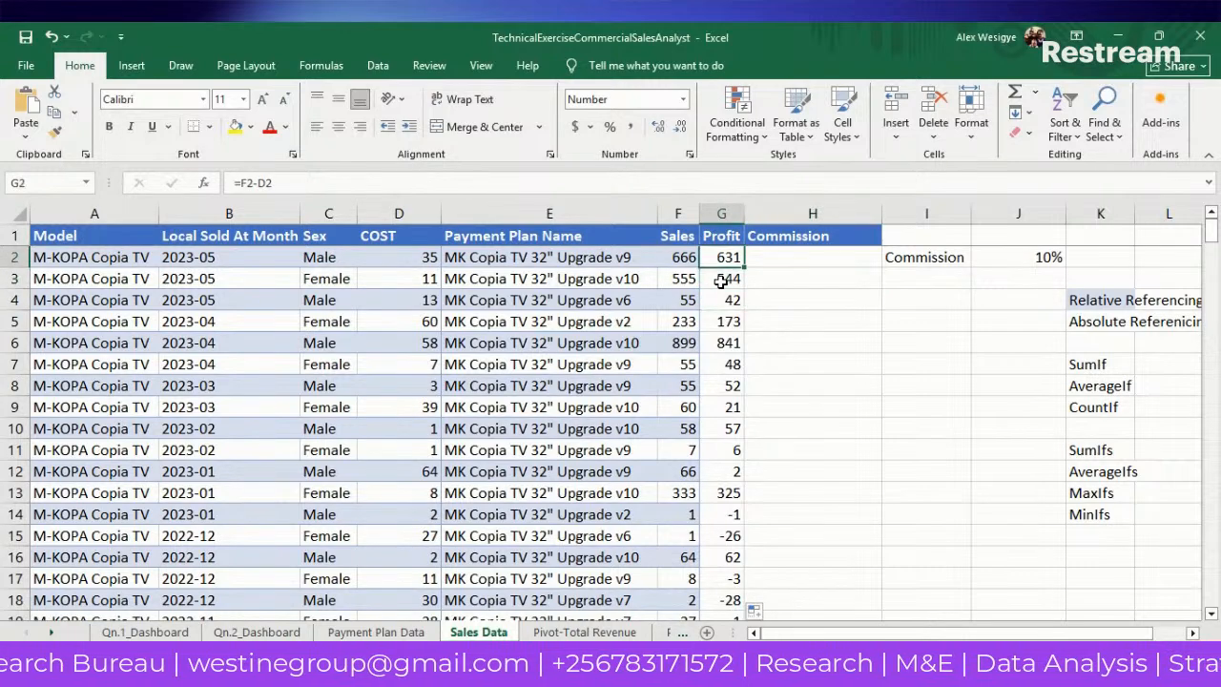
pyautogui.press('Down')
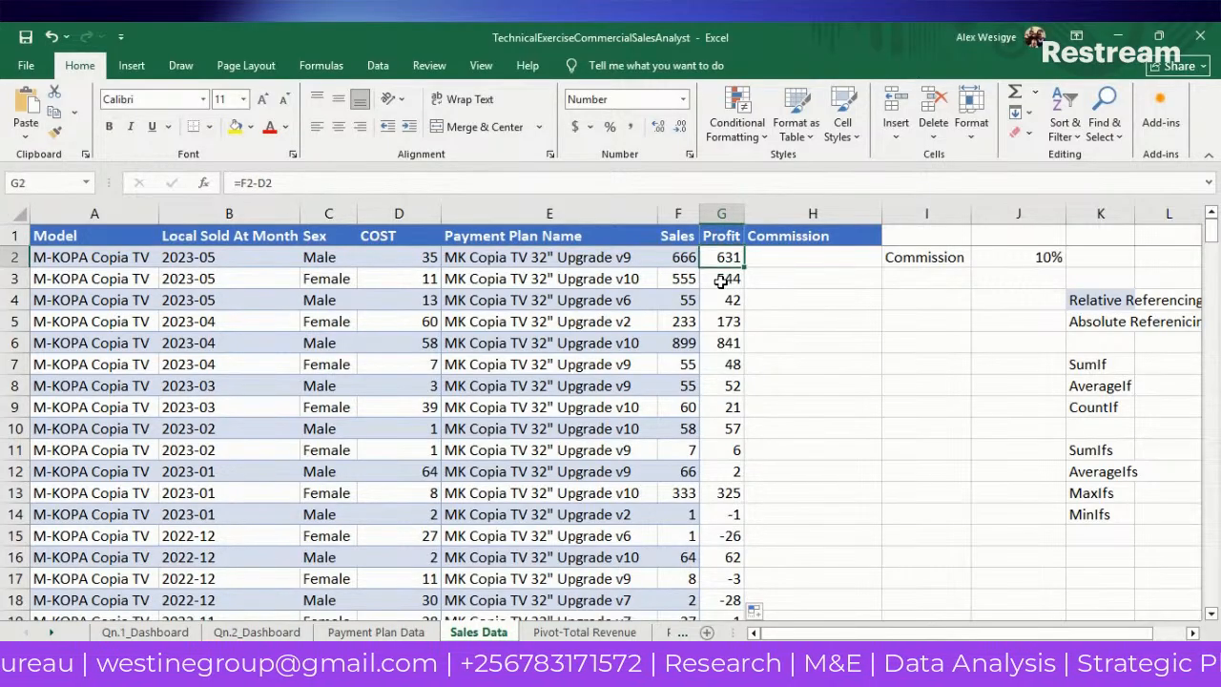
pyautogui.press('Up')
pyautogui.press('Down')
pyautogui.press('Down')
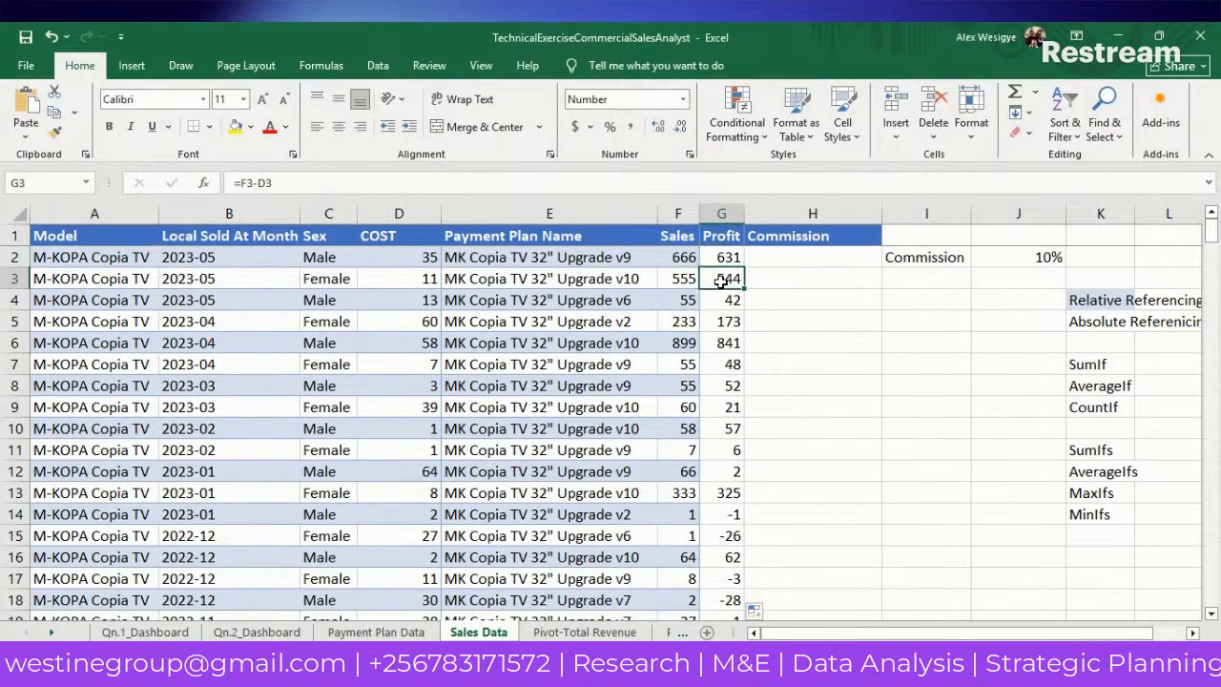
pyautogui.press('Down')
pyautogui.press('Up')
pyautogui.press('Up')
pyautogui.press('Up')
pyautogui.press('Down')
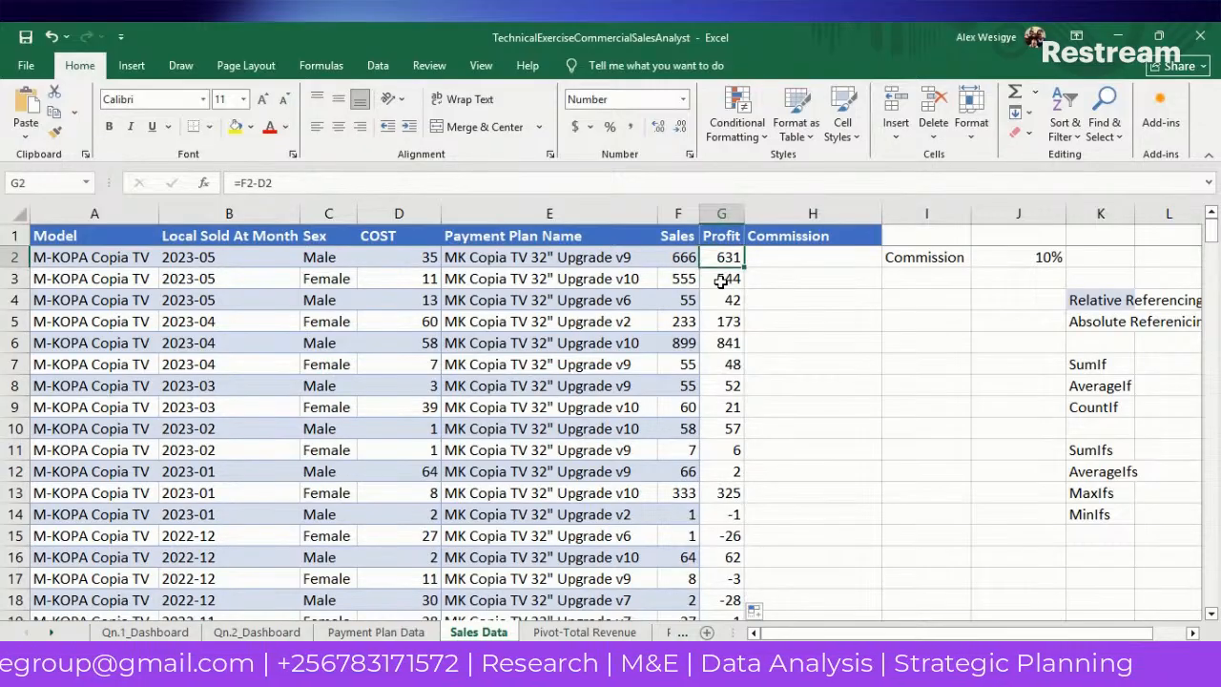
# Set the commission rate in J2 to 5%.
pyautogui.press('Right')
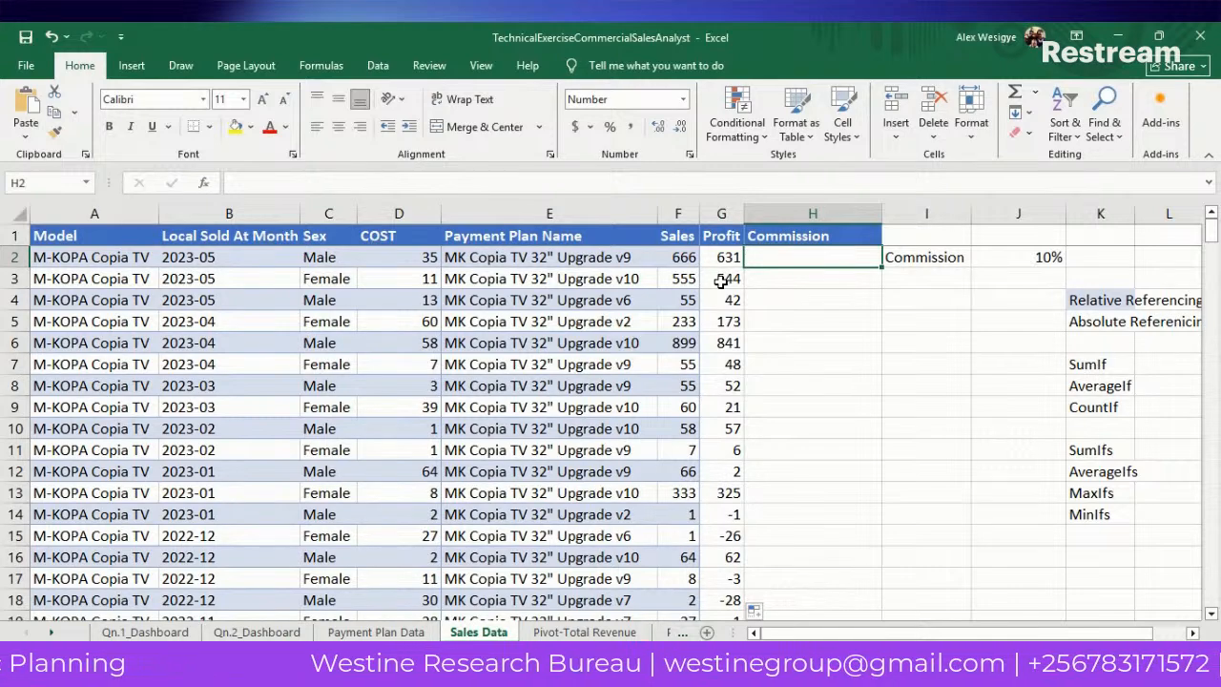
pyautogui.press('Right')
pyautogui.press('Right')
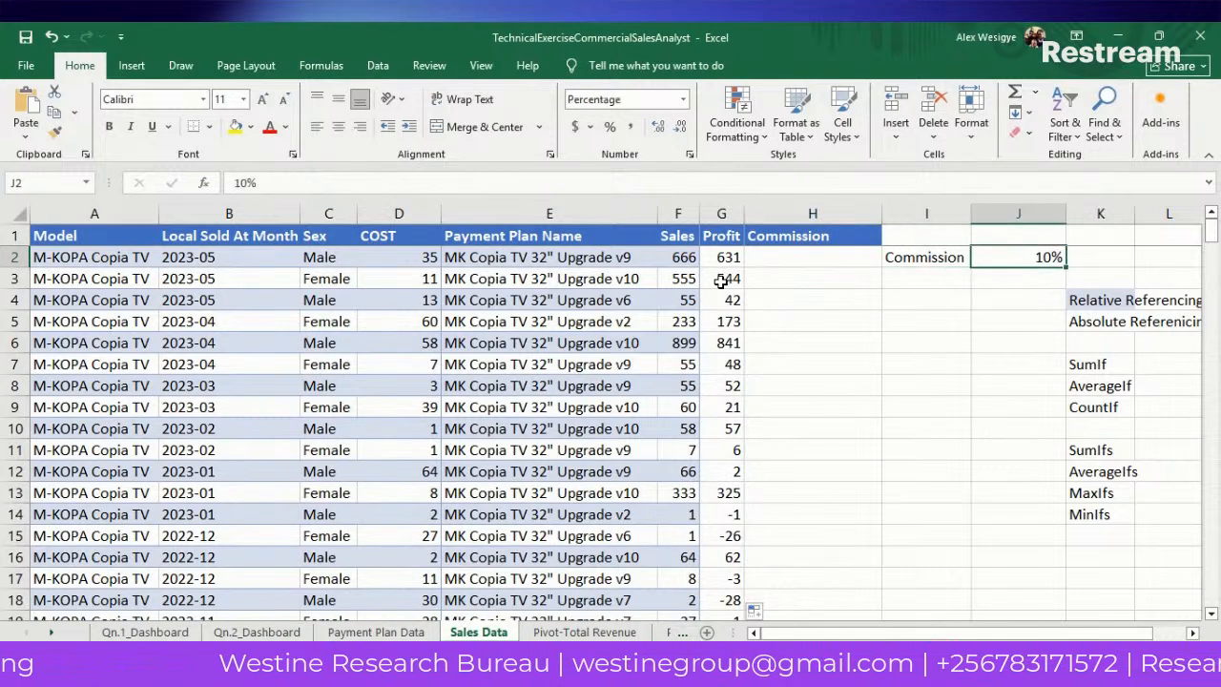
pyautogui.write('5')
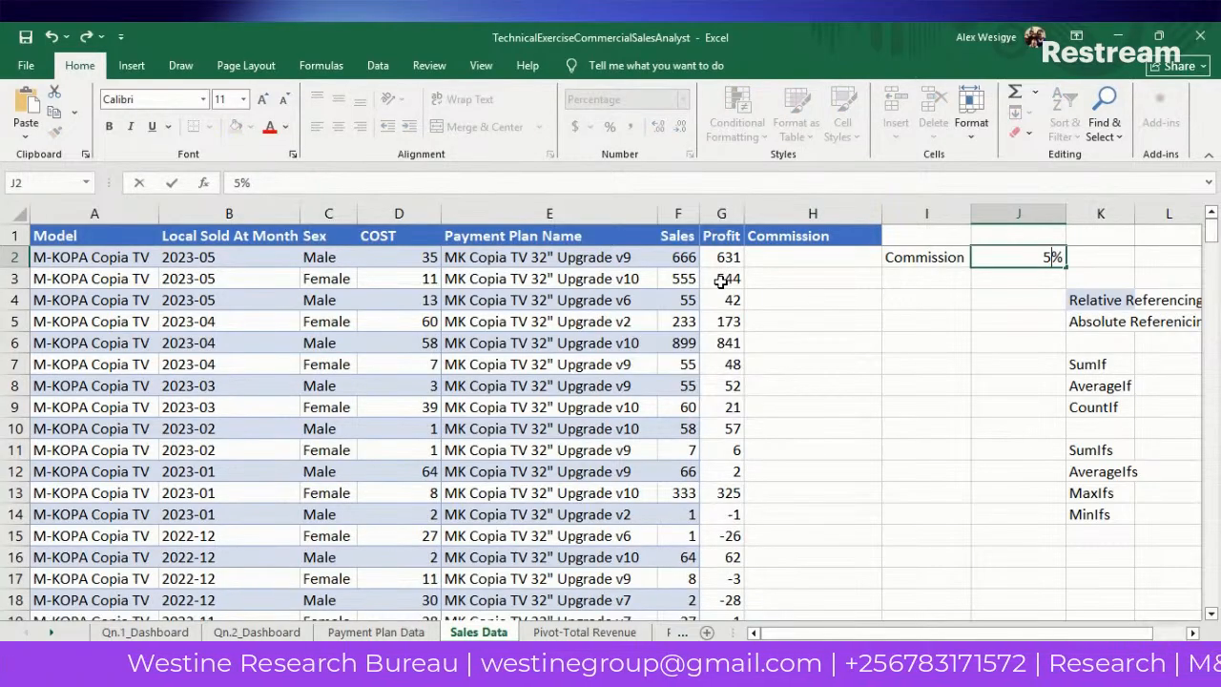
pyautogui.press('Return')
pyautogui.press('Up')
# Calculate the first row's commission in H2 with the formula =F2*J2, multiplying sales by the commission rate.
pyautogui.press('Left')
pyautogui.press('Left')
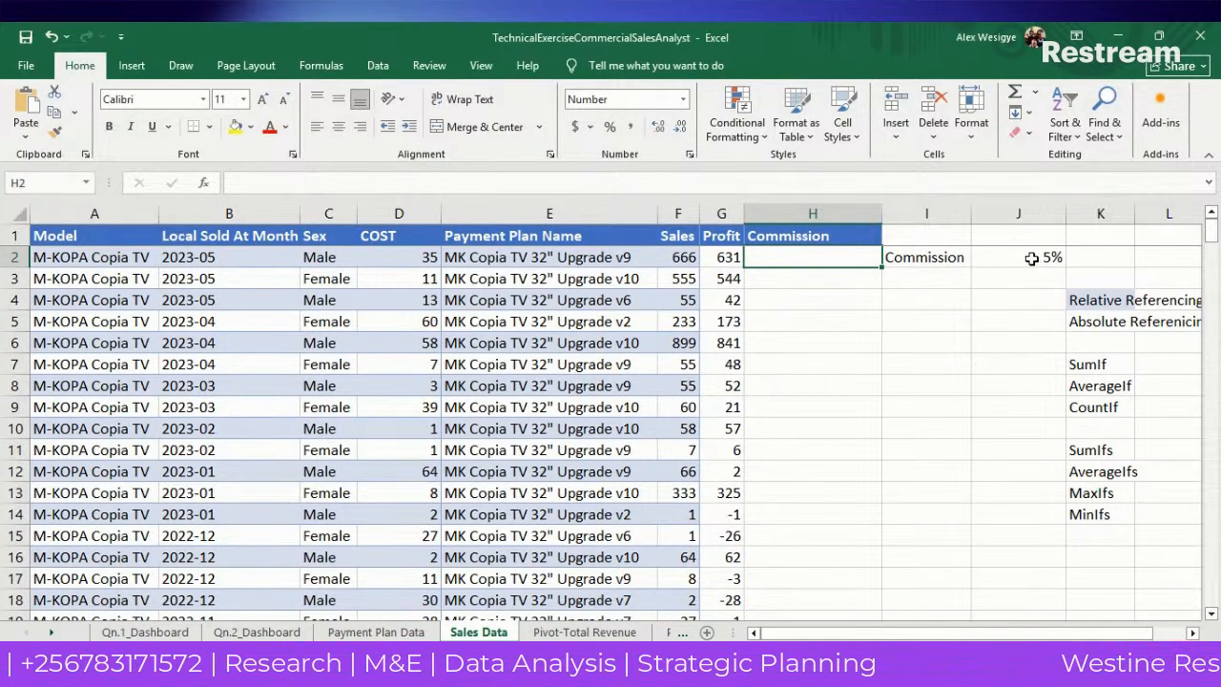
pyautogui.write('=')
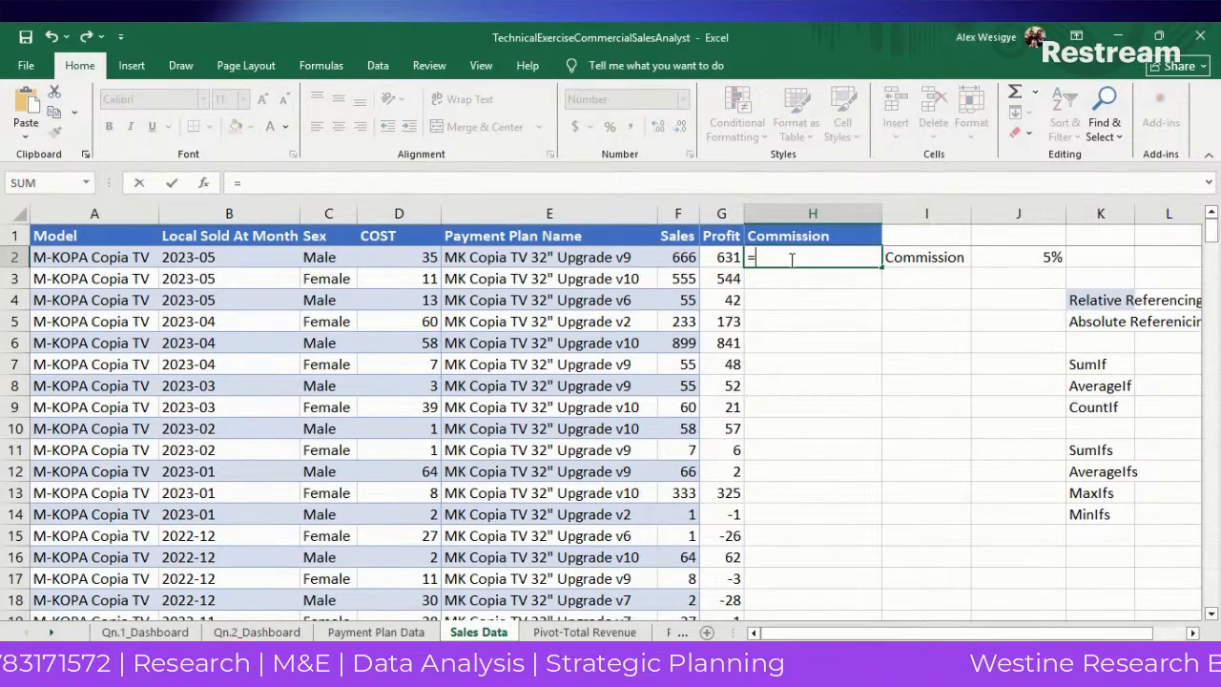
pyautogui.click(681, 257)
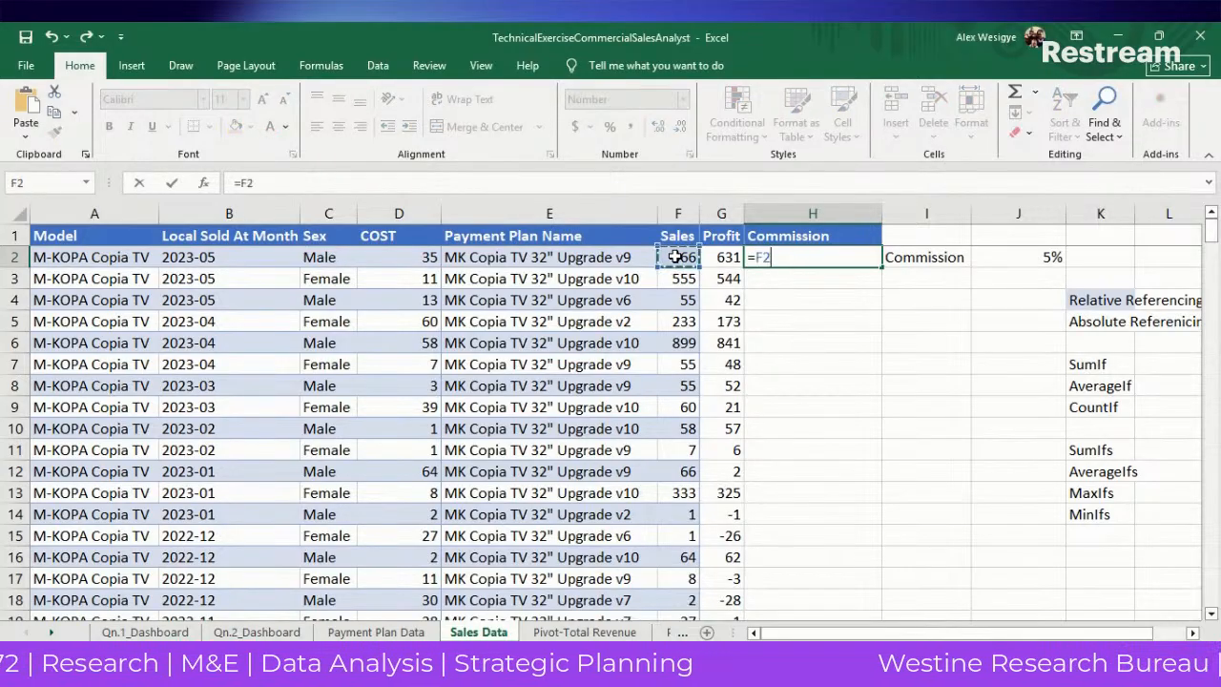
pyautogui.write('*')
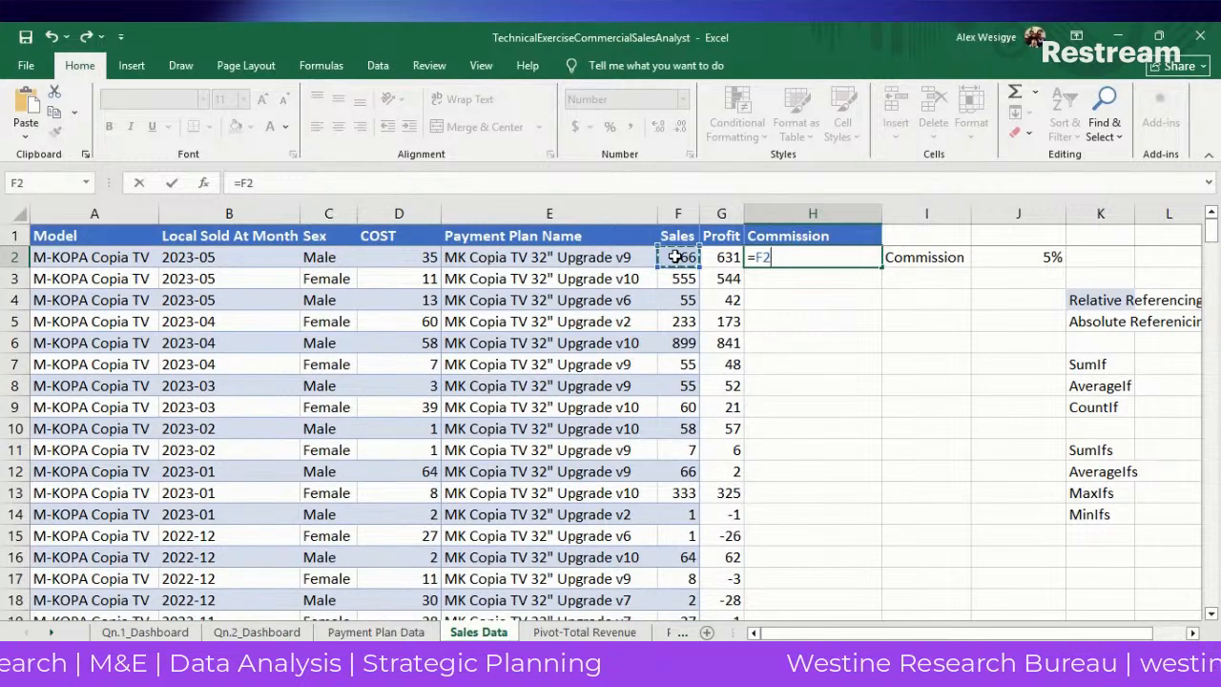
pyautogui.click(1044, 255)
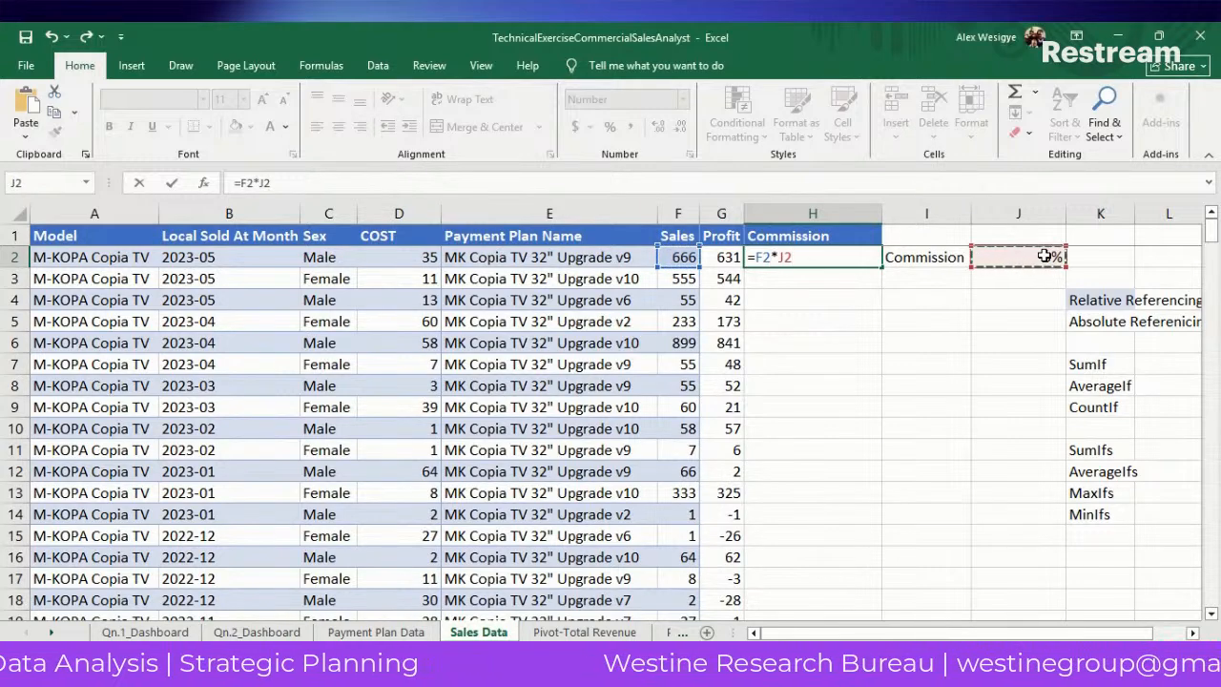
pyautogui.press('Return')
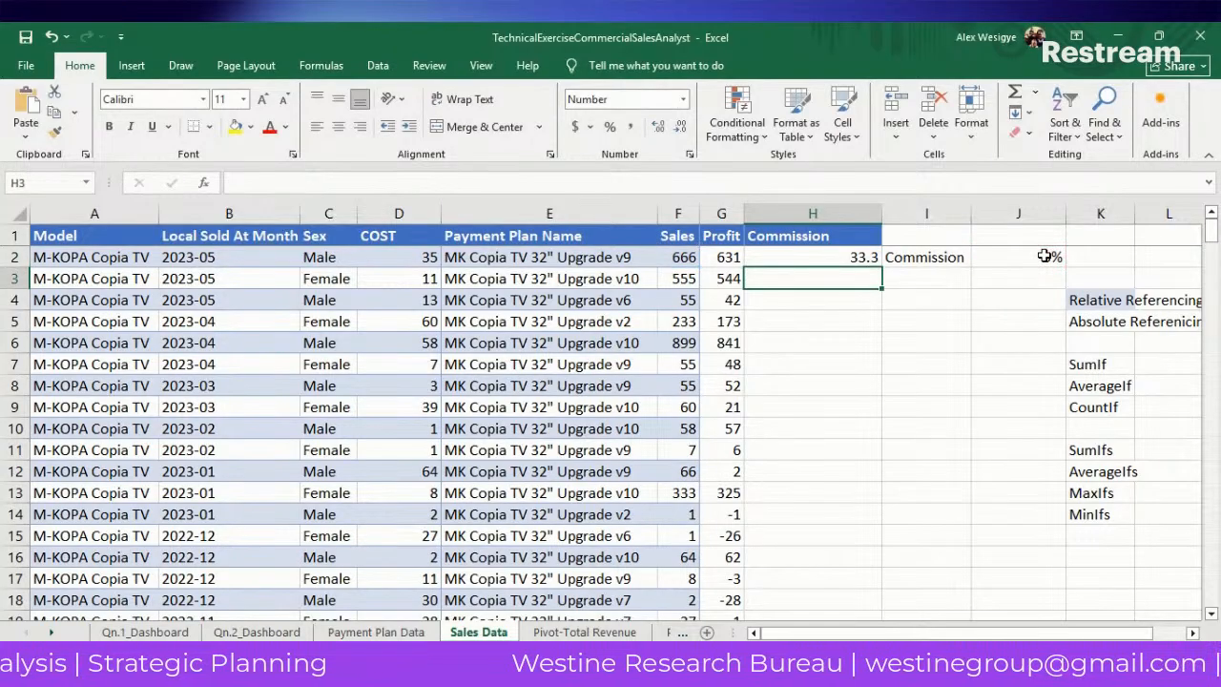
# Fill the commission formula from H2 down the whole Commission column.
pyautogui.click(797, 257)
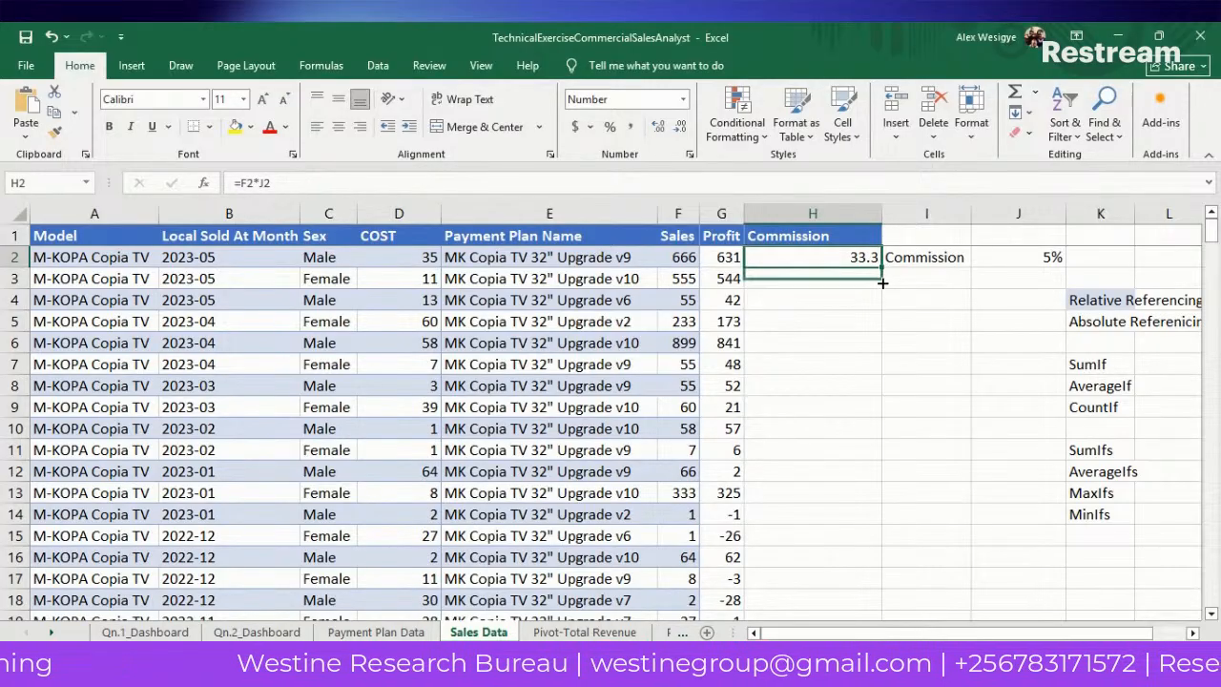
pyautogui.doubleClick(882, 266)
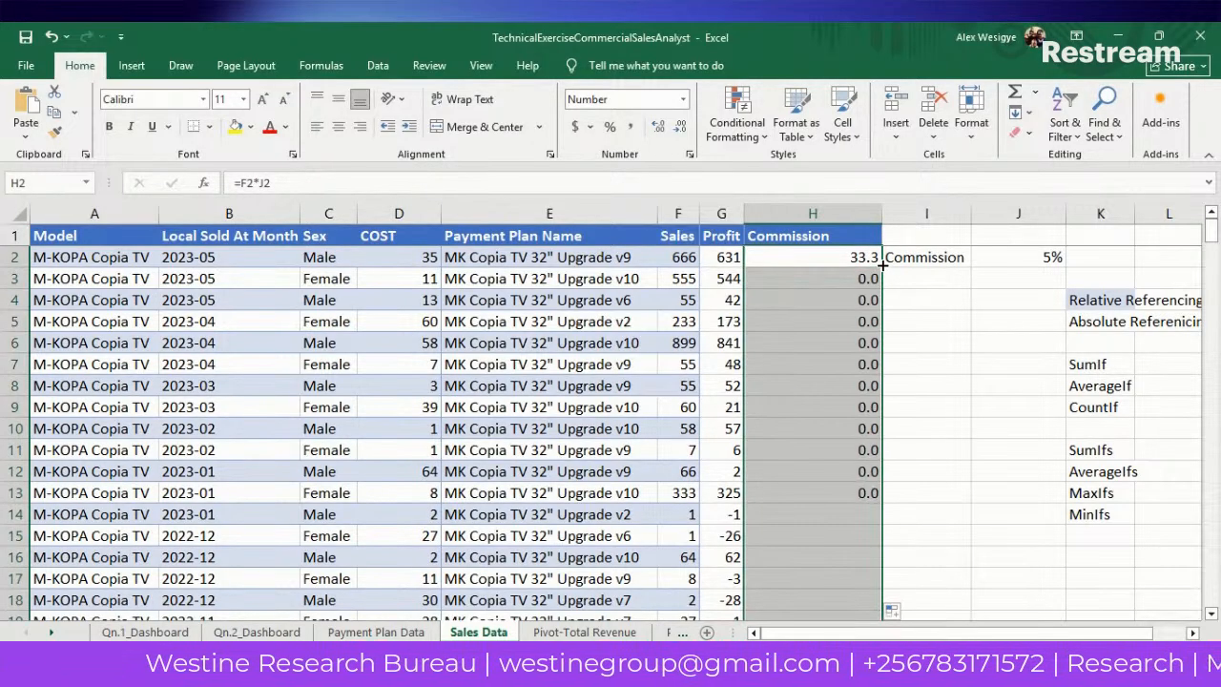
pyautogui.click(907, 290)
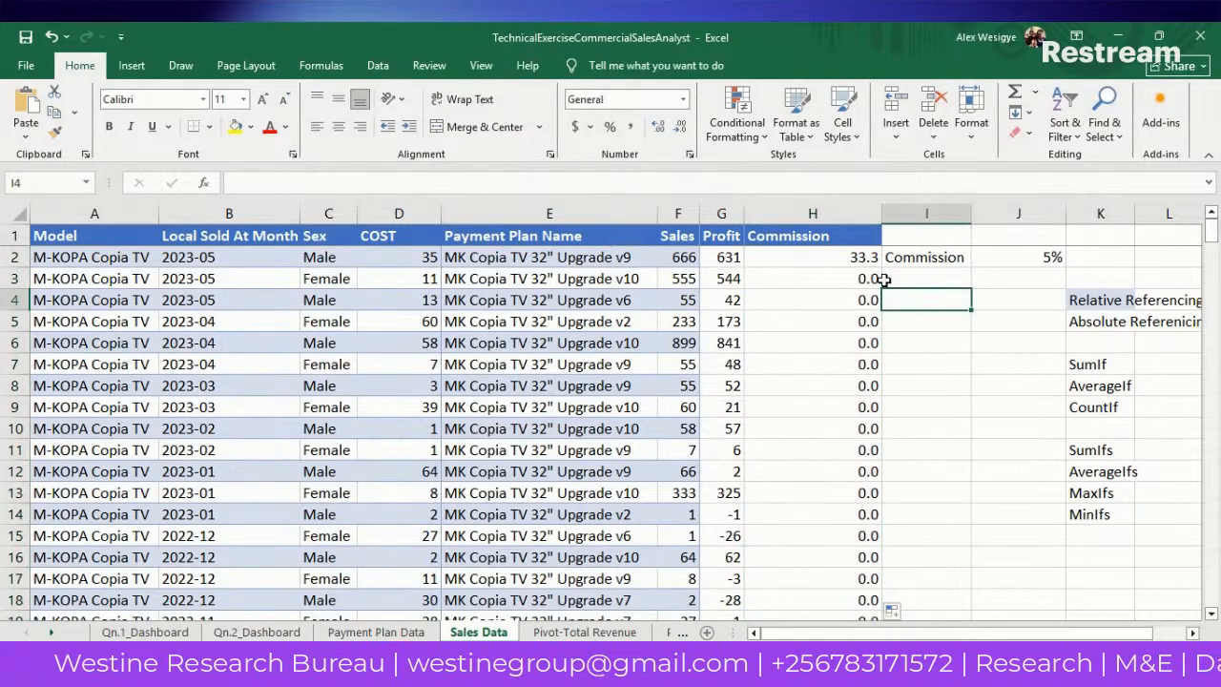
# Go through the commission formulas from H2 down to H8 and back, checking the cell references in each row.
pyautogui.click(802, 256)
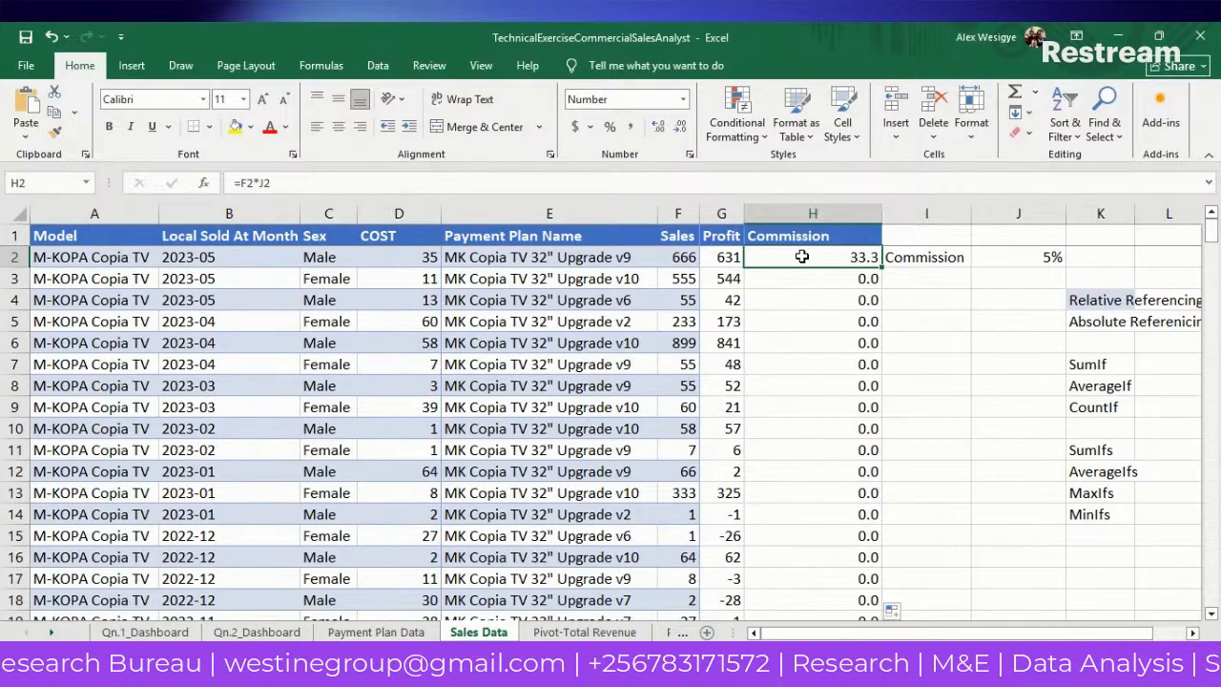
pyautogui.press('Down')
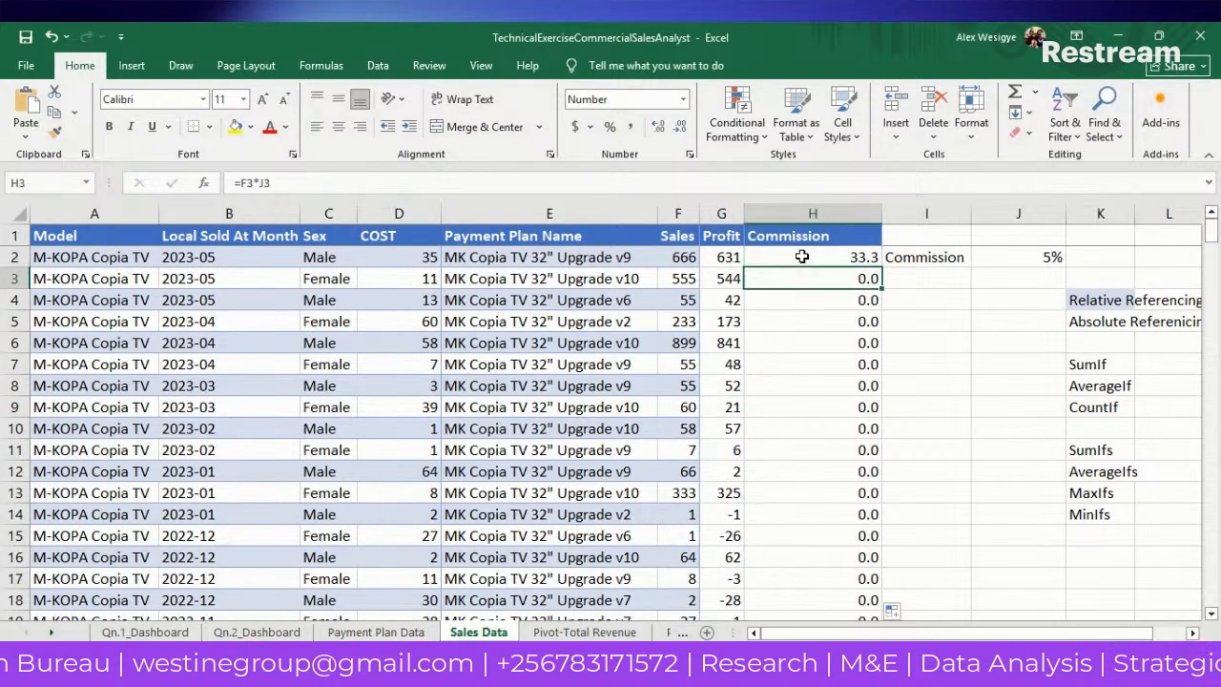
pyautogui.press('Up')
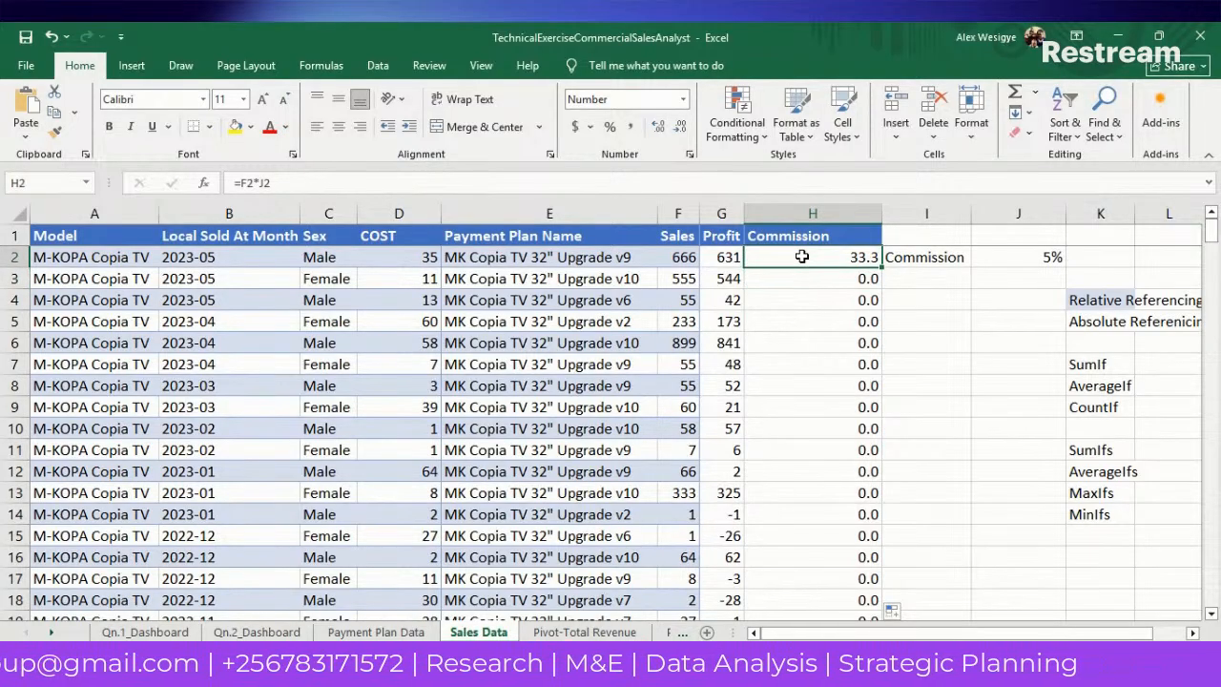
pyautogui.press('Down')
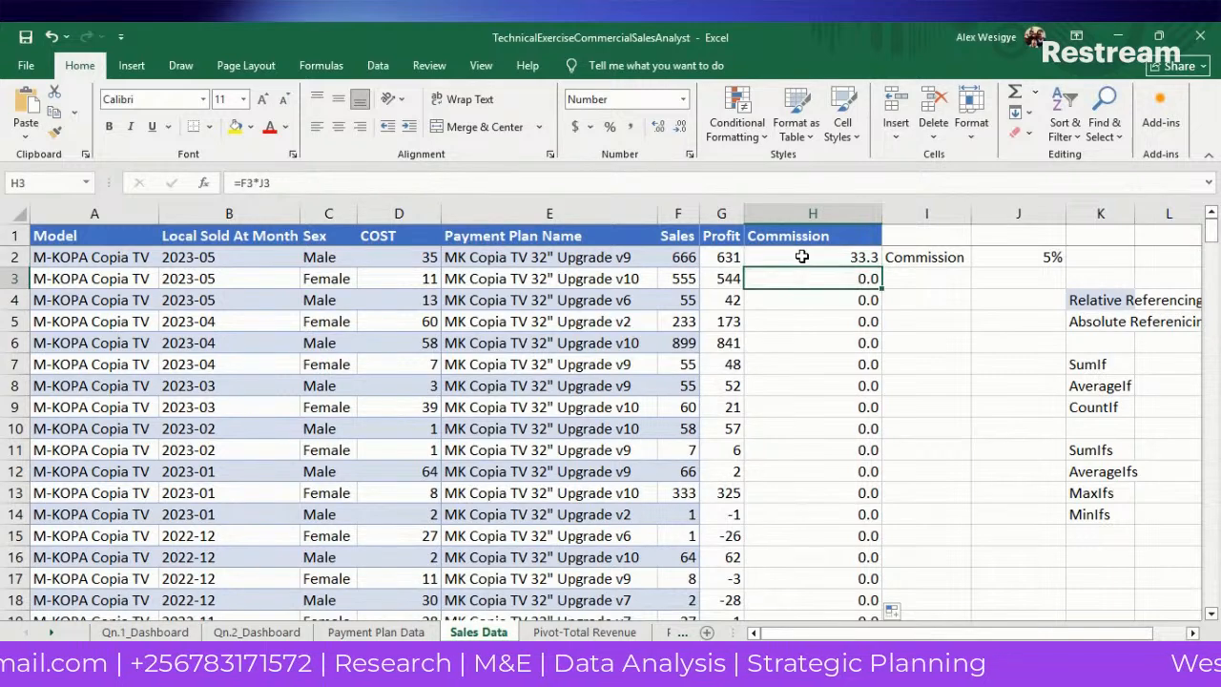
pyautogui.press('Down')
pyautogui.press('Down')
pyautogui.press('Down')
pyautogui.press('Down')
pyautogui.press('Down')
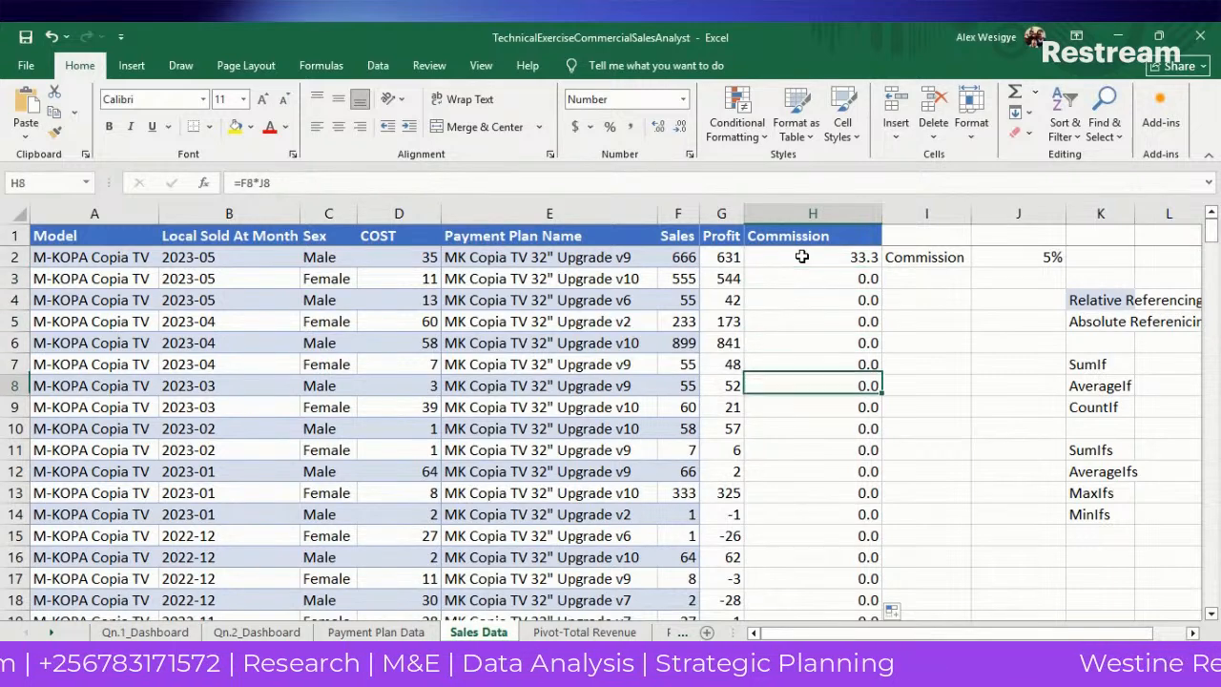
pyautogui.press('Up')
pyautogui.press('Up')
pyautogui.press('Up')
pyautogui.press('Up')
pyautogui.press('Up')
pyautogui.press('Up')
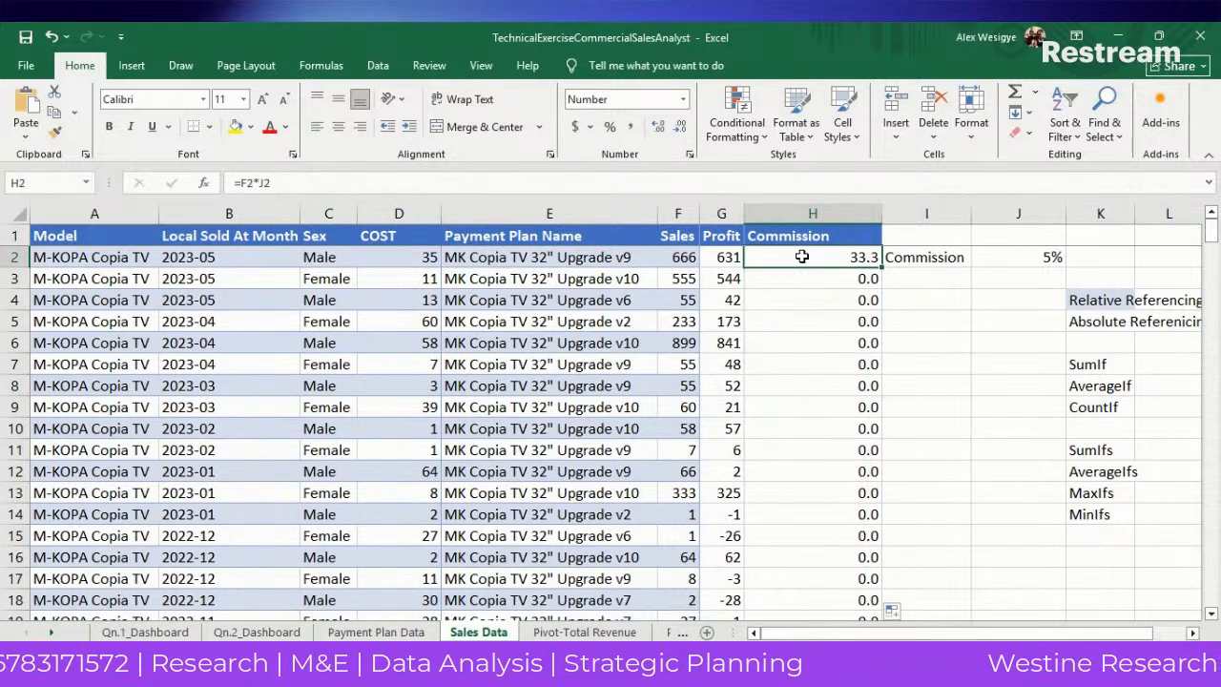
# Compare the rate reference in H2's commission formula with the one in H3.
pyautogui.press('Down')
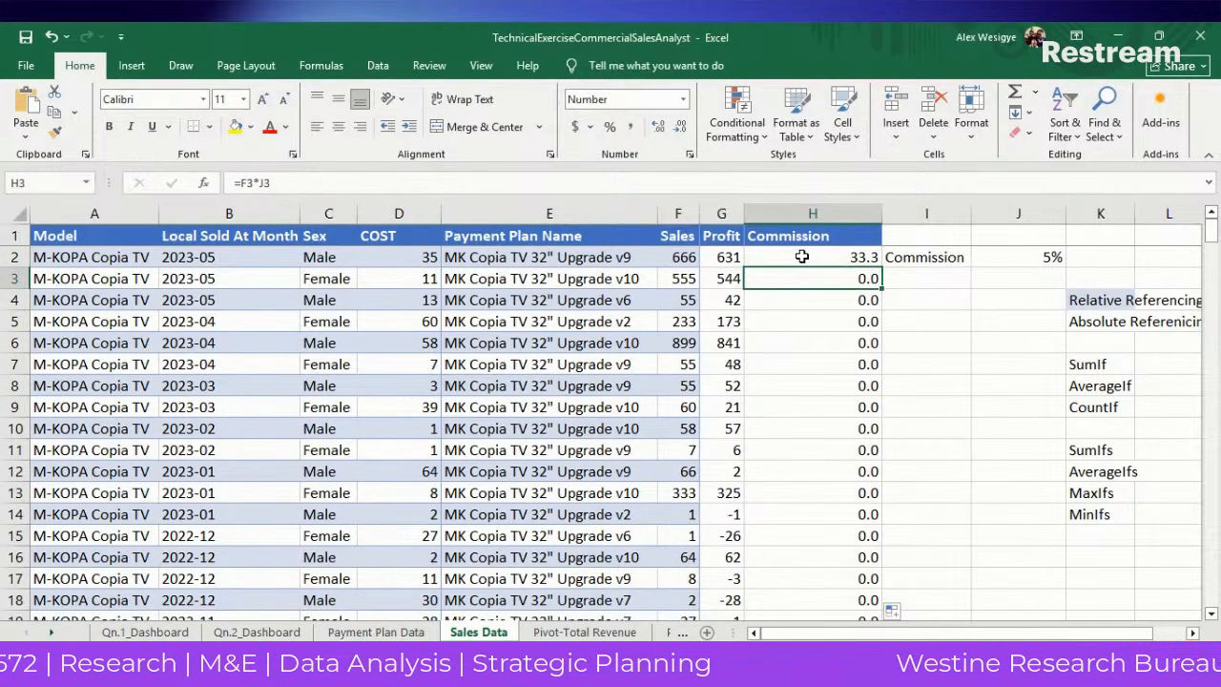
pyautogui.press('Up')
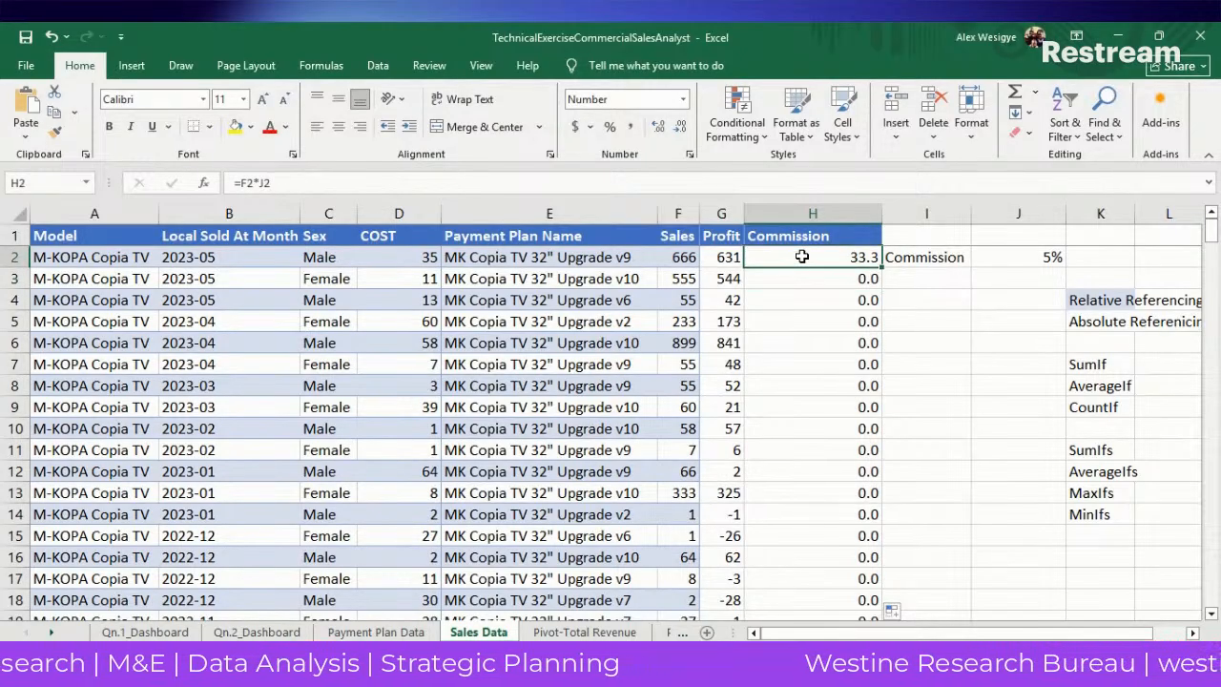
pyautogui.press('Down')
pyautogui.press('Up')
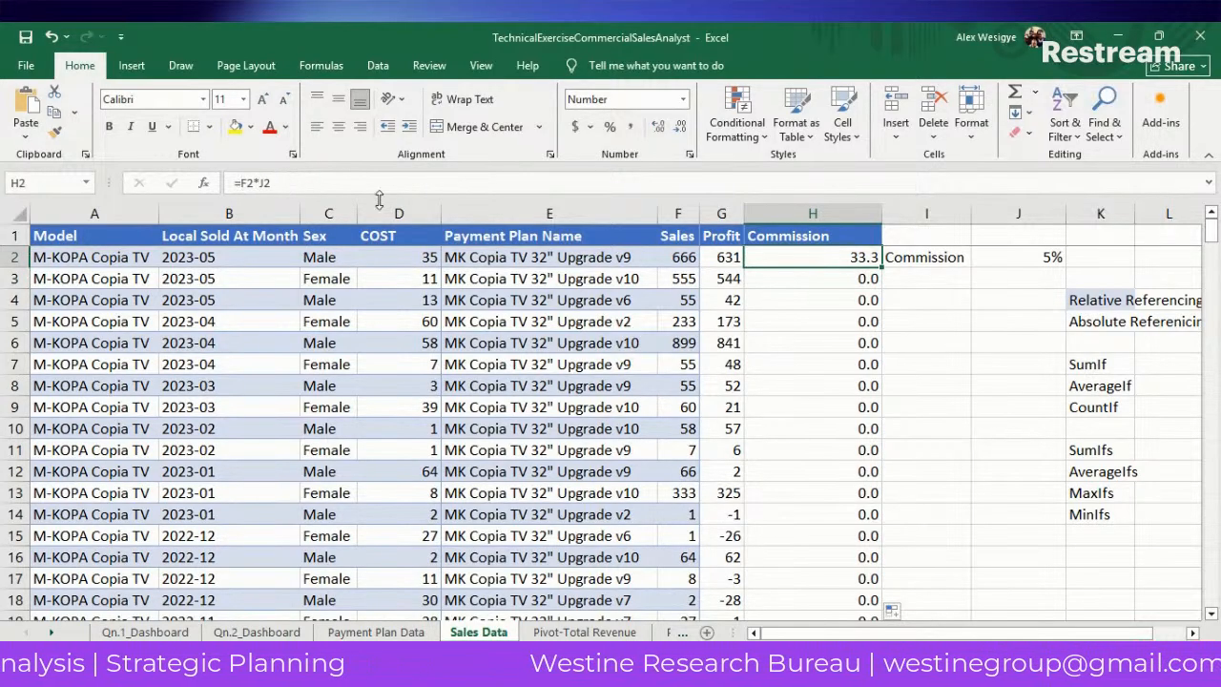
pyautogui.click(878, 277)
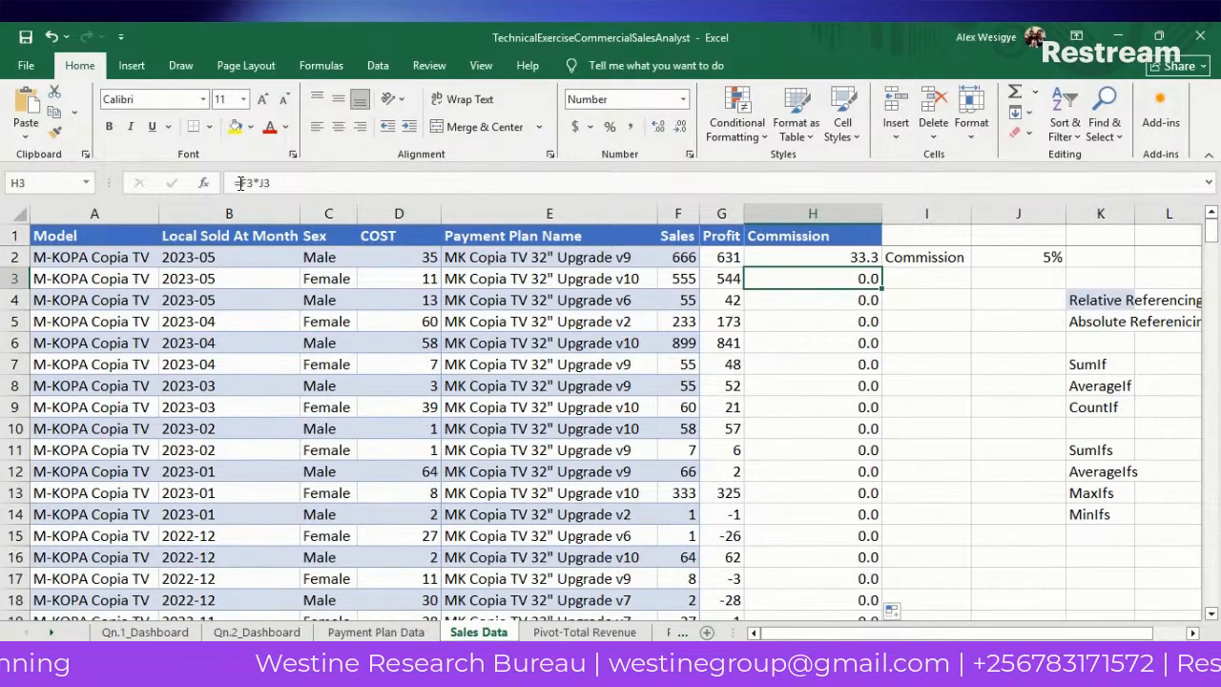
# Examine J3 and its neighbouring cells against the commission rate in J2 to see what the copied formula refers to.
pyautogui.click(1038, 280)
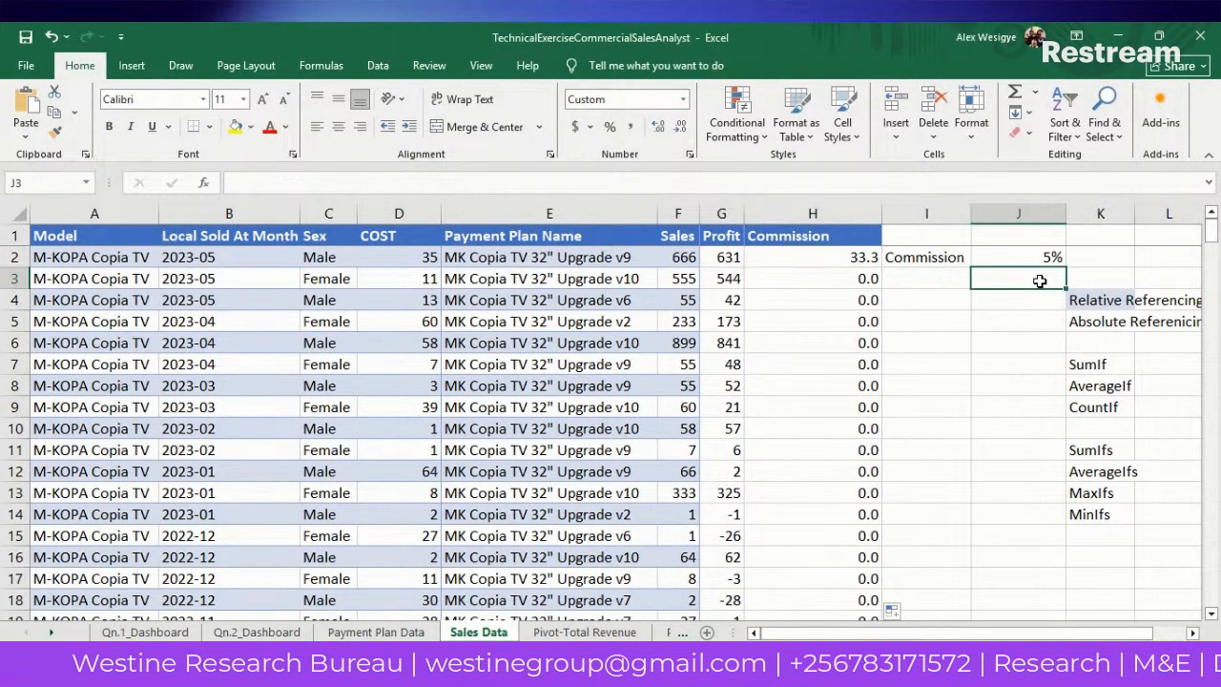
pyautogui.press('Up')
pyautogui.press('Down')
pyautogui.press('Down')
pyautogui.press('Up')
pyautogui.press('Up')
pyautogui.press('Up')
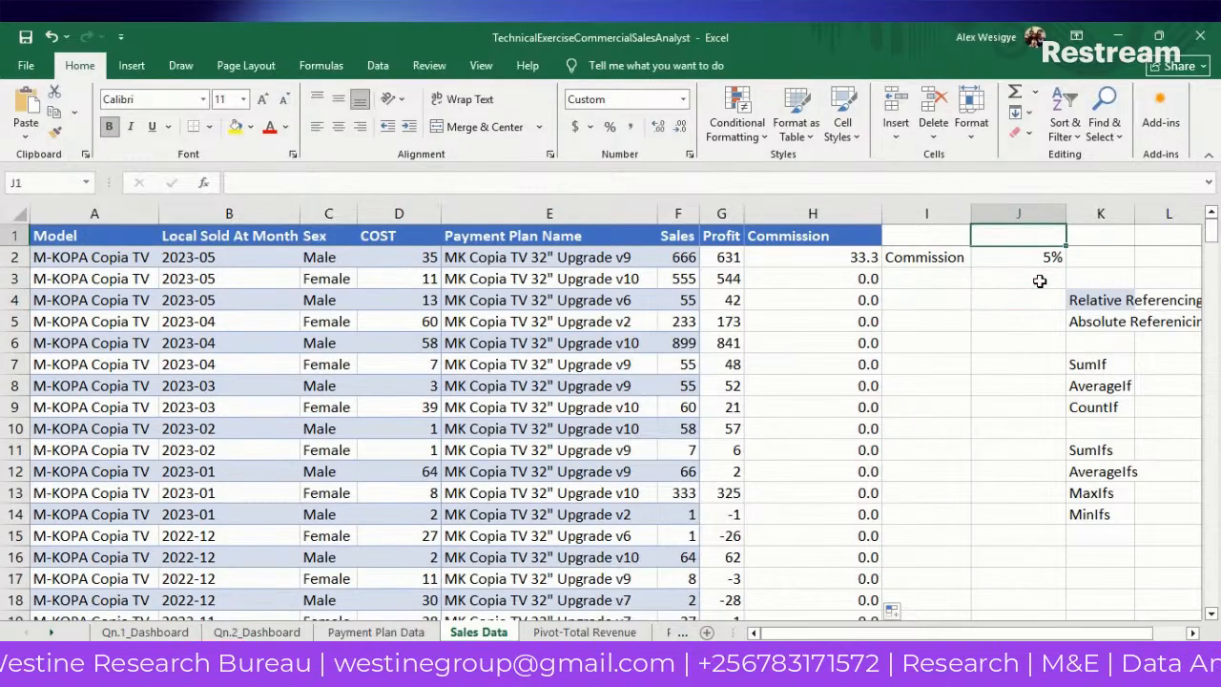
pyautogui.press('Down')
pyautogui.press('Down')
pyautogui.press('Up')
pyautogui.press('Down')
pyautogui.press('Up')
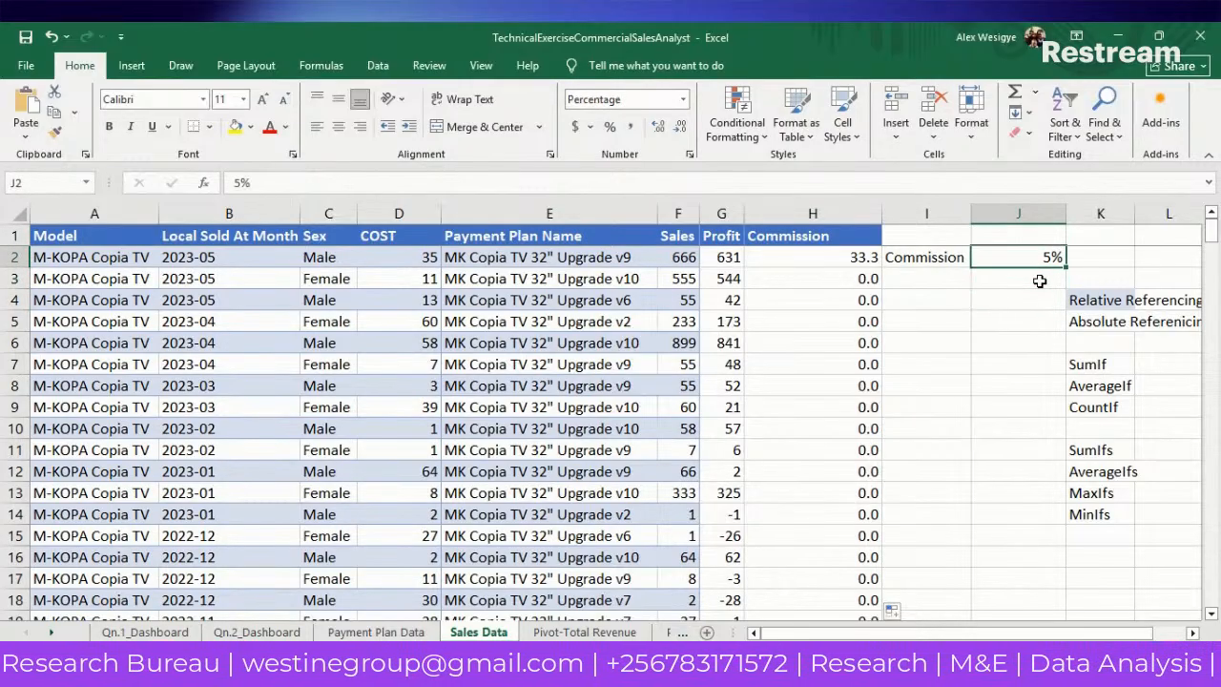
pyautogui.press('Down')
pyautogui.press('Up')
pyautogui.press('Down')
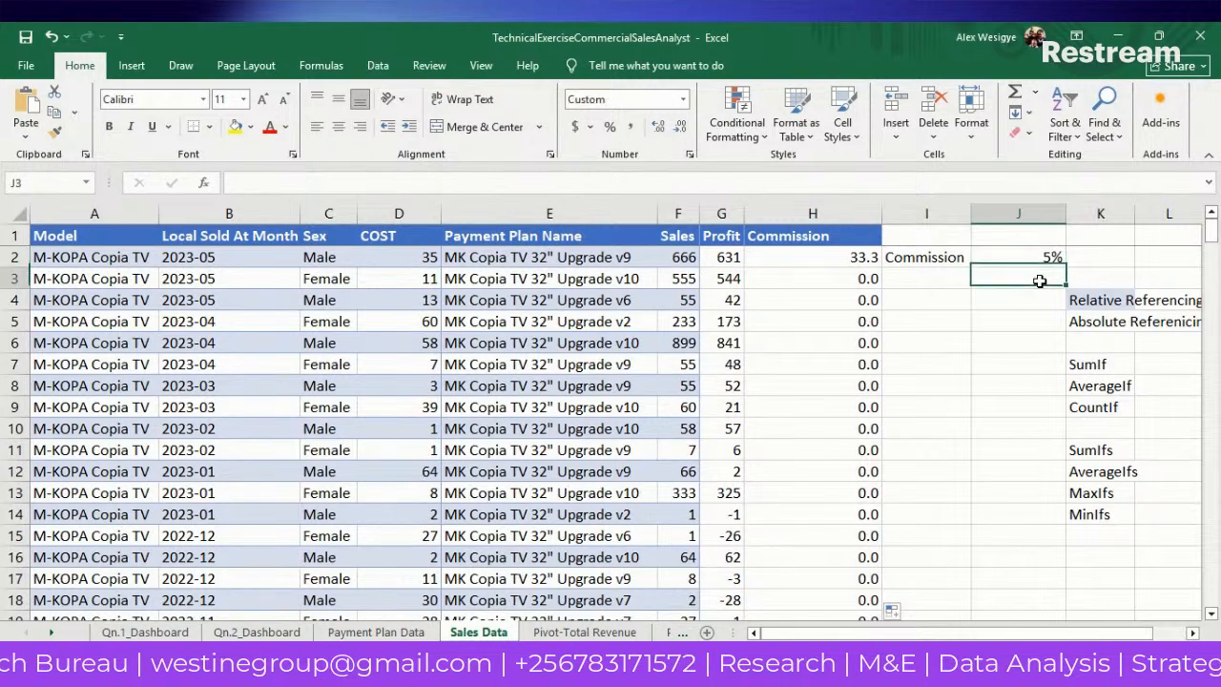
pyautogui.press('Up')
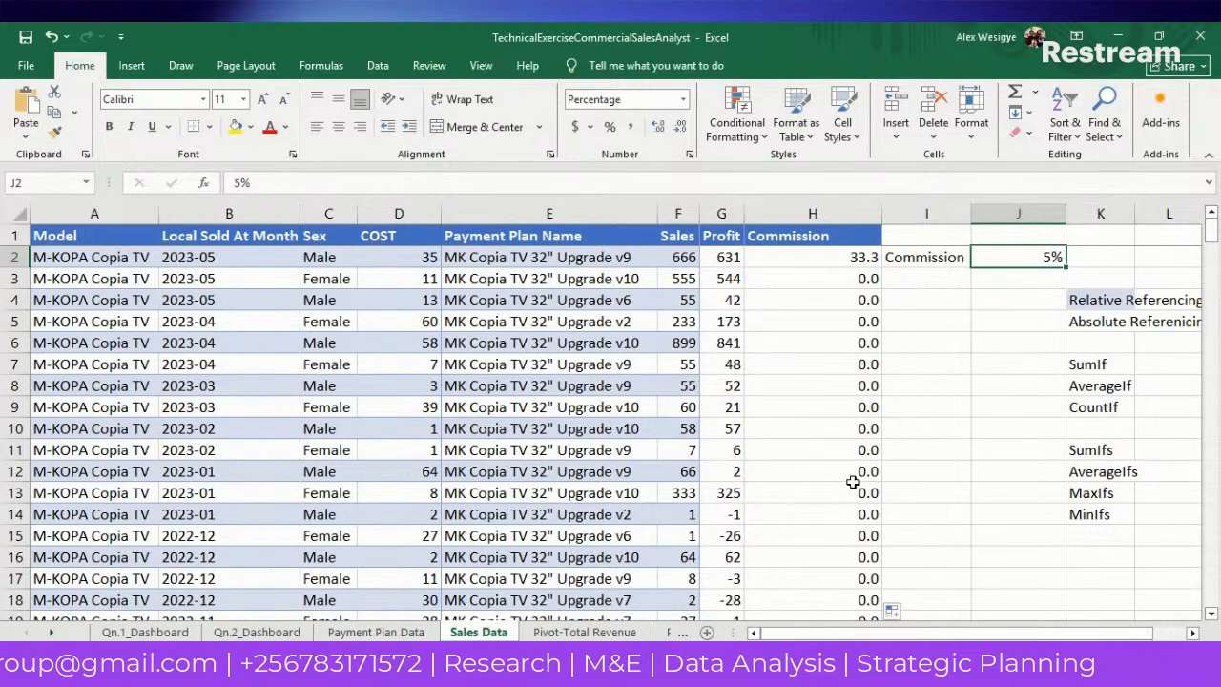
# Check the cell references of the copied commission formulas in H5 through H8.
pyautogui.click(869, 319)
pyautogui.press('Down')
pyautogui.press('Down')
pyautogui.press('Down')
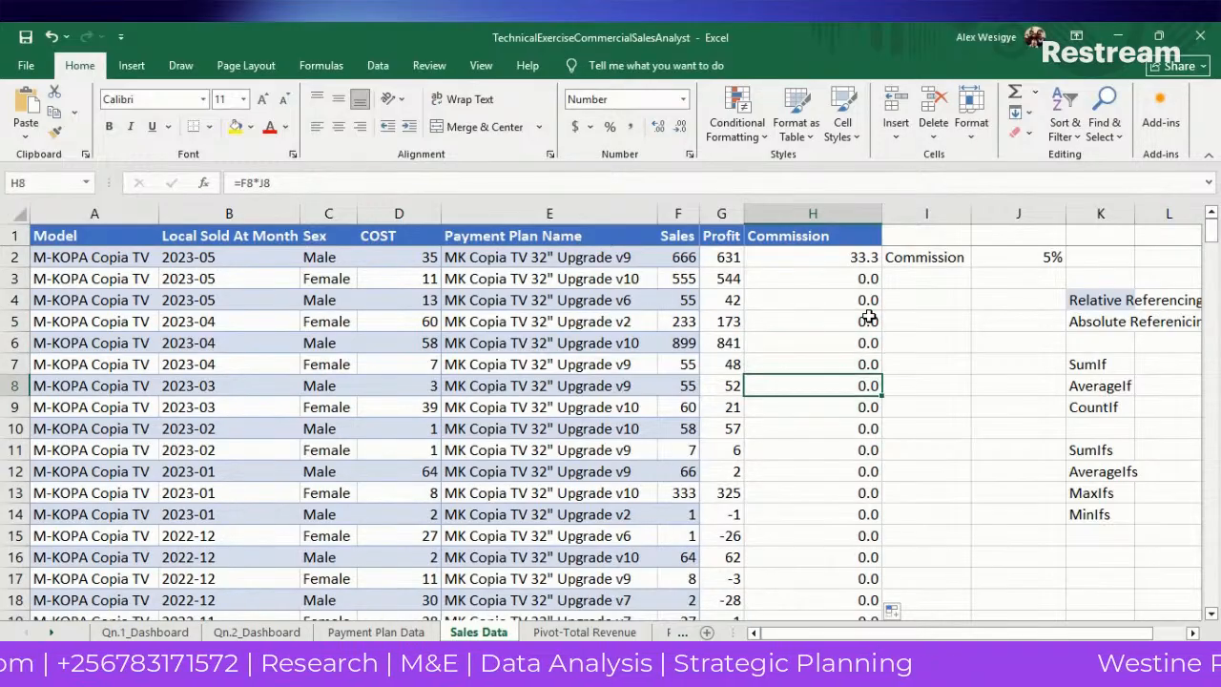
# Clear the copied commission formulas from H3 to the end of the column, keeping the formula in H2.
pyautogui.press('Up')
pyautogui.press('Up')
pyautogui.press('Up')
pyautogui.press('Up')
pyautogui.press('Up')
pyautogui.press('Up')
pyautogui.press('Up')
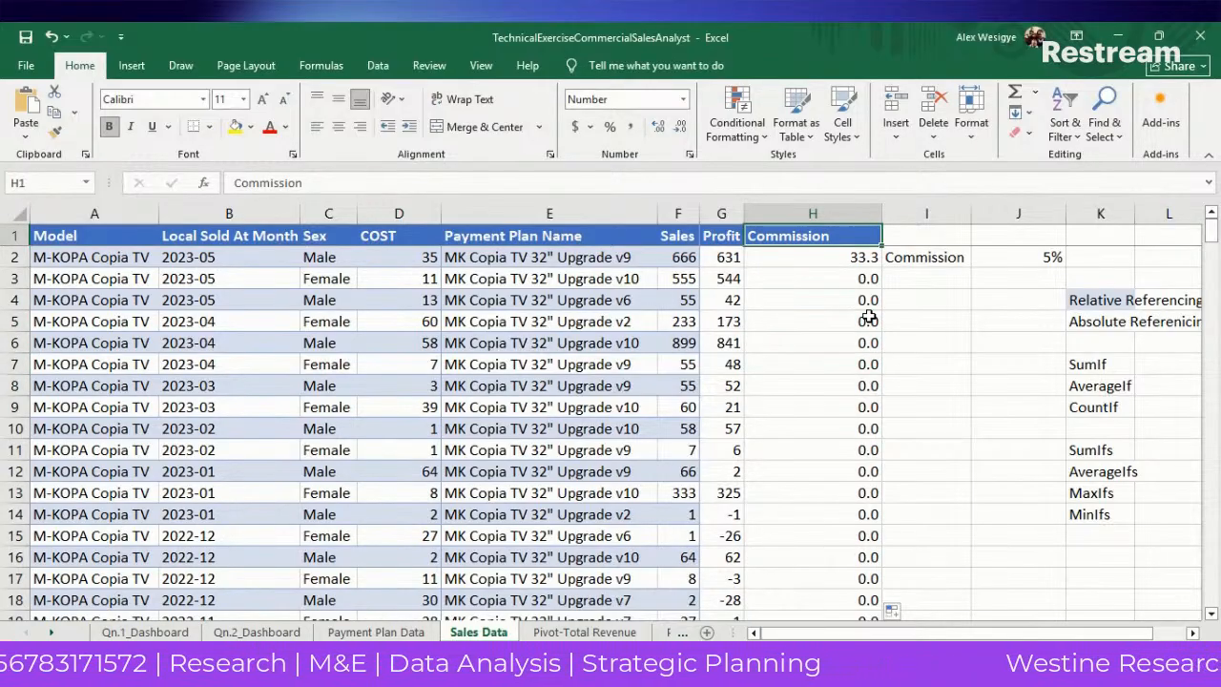
pyautogui.press('Down')
pyautogui.press('Down')
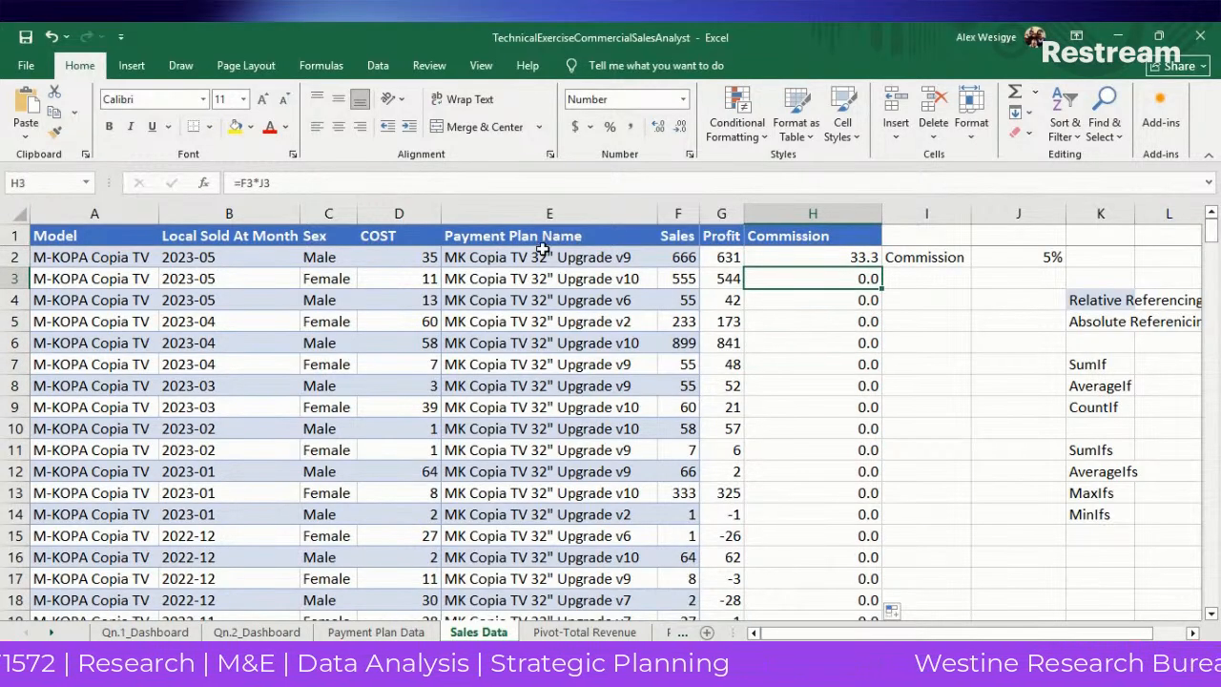
pyautogui.hotkey('ctrl', 'shift', 'Down')
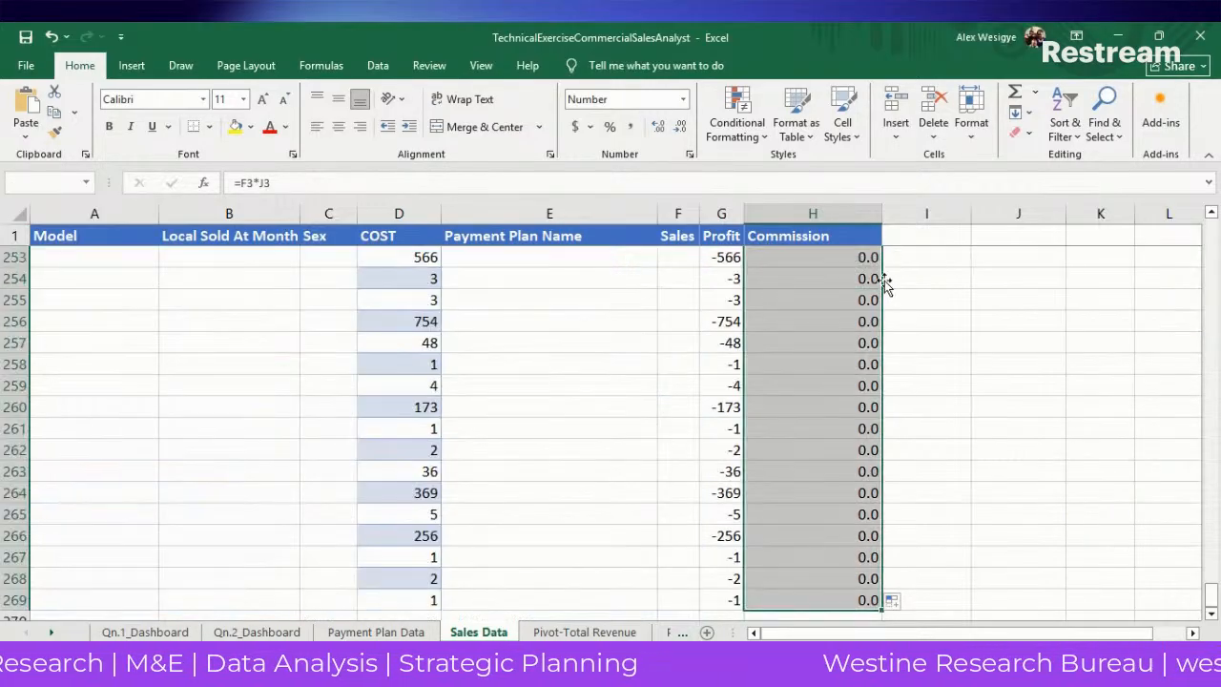
pyautogui.press('Delete')
pyautogui.press('Up')
pyautogui.press('Up')
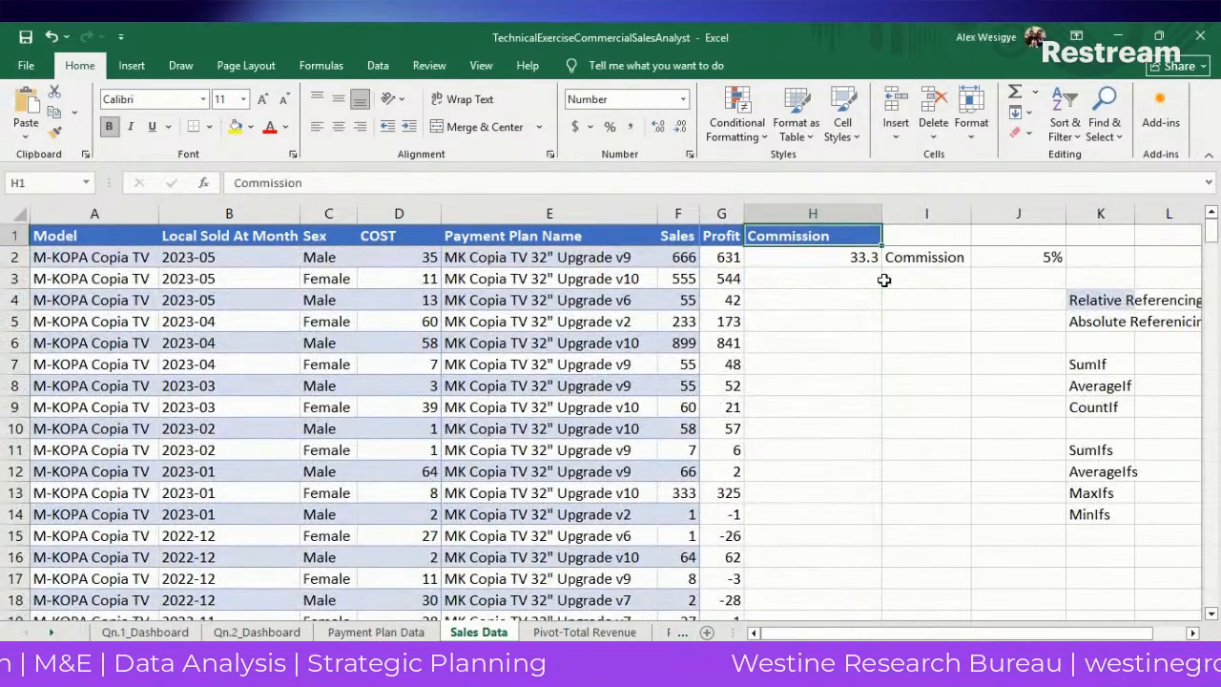
# Make the commission rate reference in H2 absolute so the formula reads =F2*$J$2.
pyautogui.press('Down')
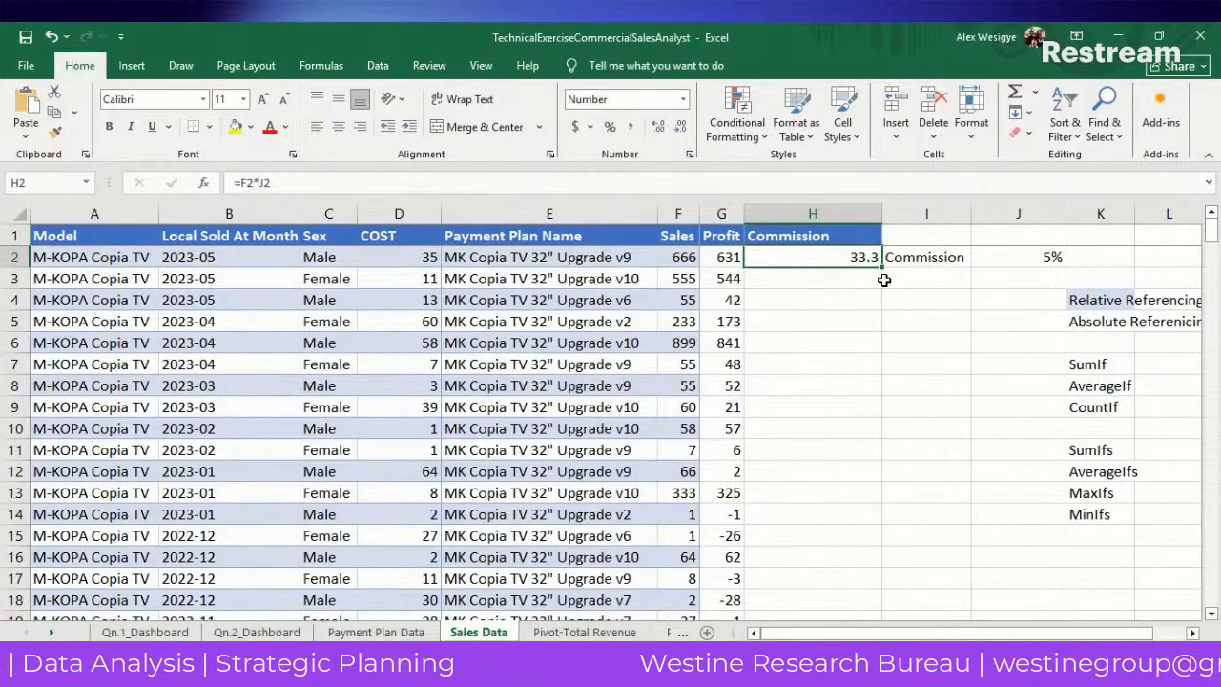
pyautogui.press('Up')
pyautogui.press('Down')
pyautogui.press('Down')
pyautogui.press('Up')
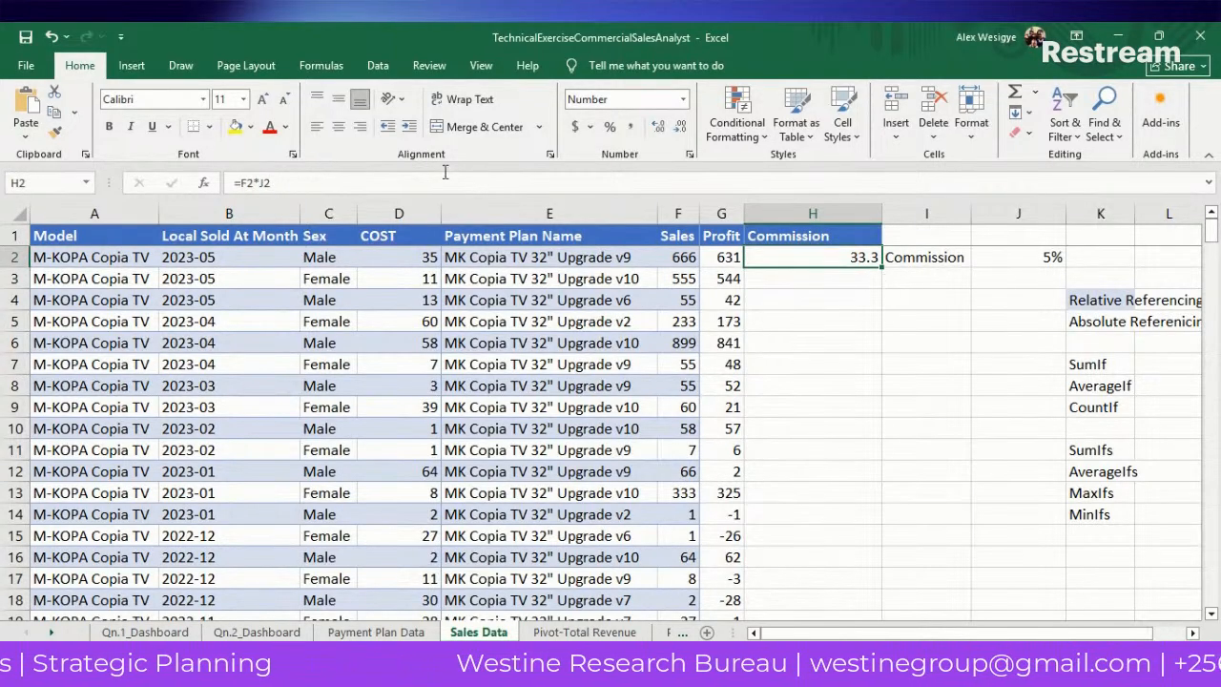
pyautogui.click(260, 183)
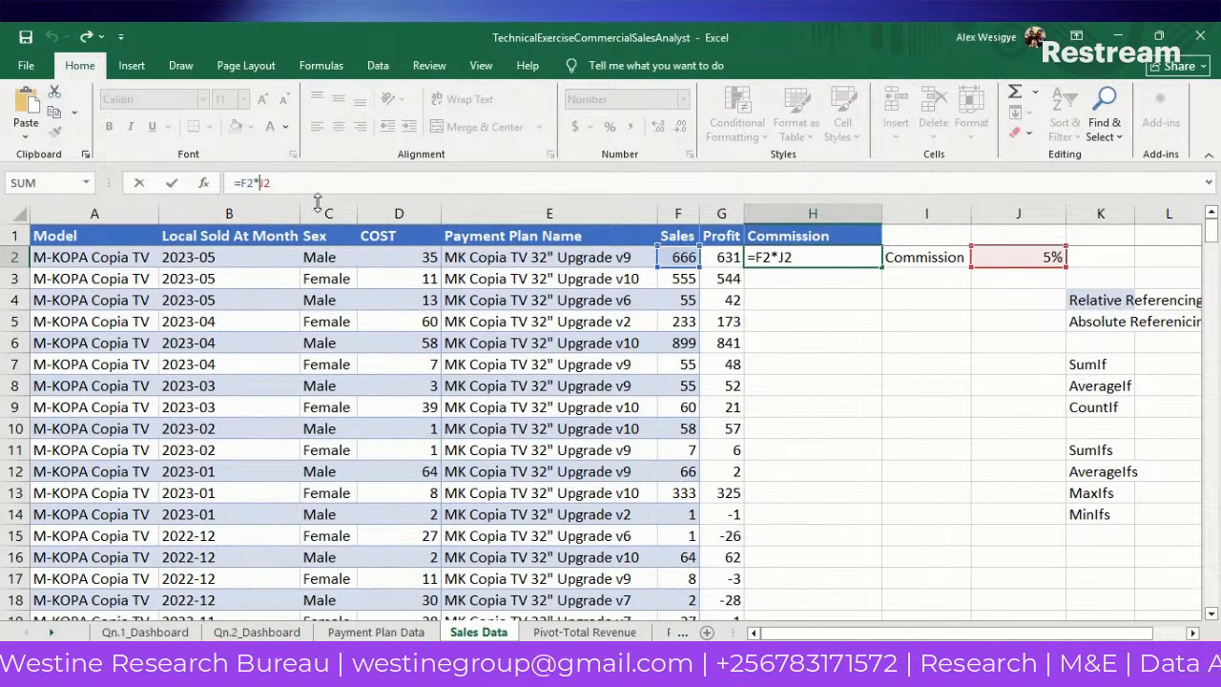
pyautogui.write('$J')
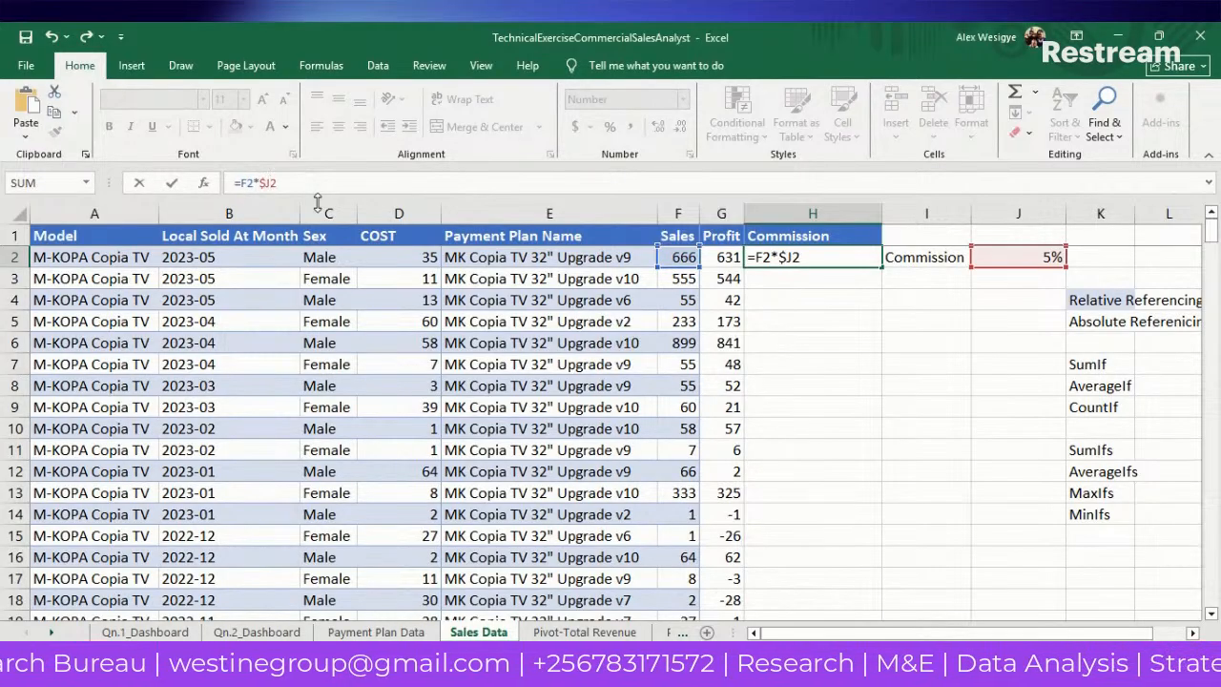
pyautogui.write('$')
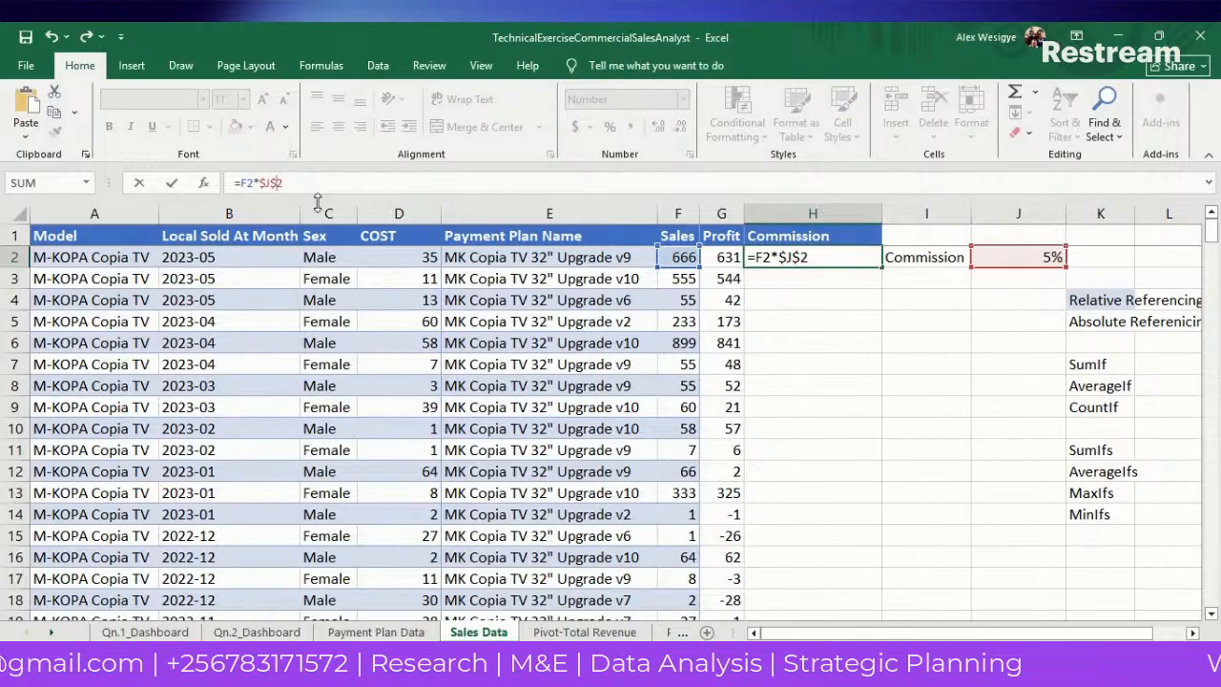
pyautogui.press('Return')
pyautogui.press('Up')
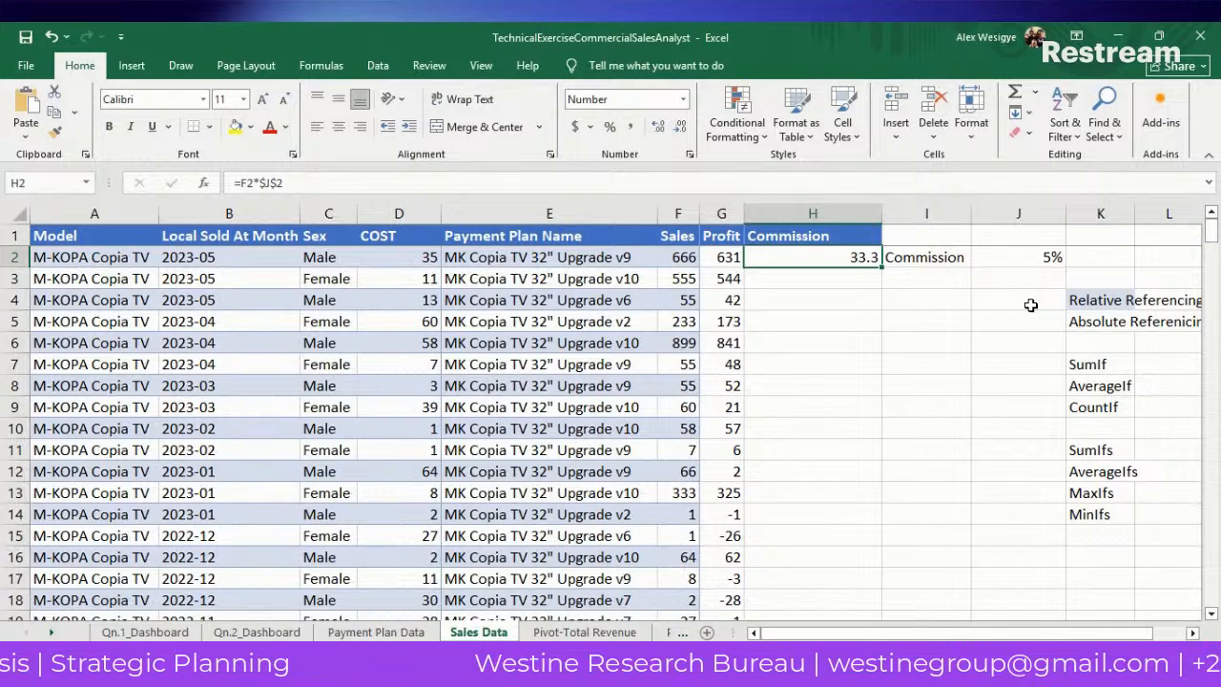
# Fill H2's commission formula down the whole column and check the references in H5 through H7.
pyautogui.doubleClick(882, 268)
pyautogui.click(837, 318)
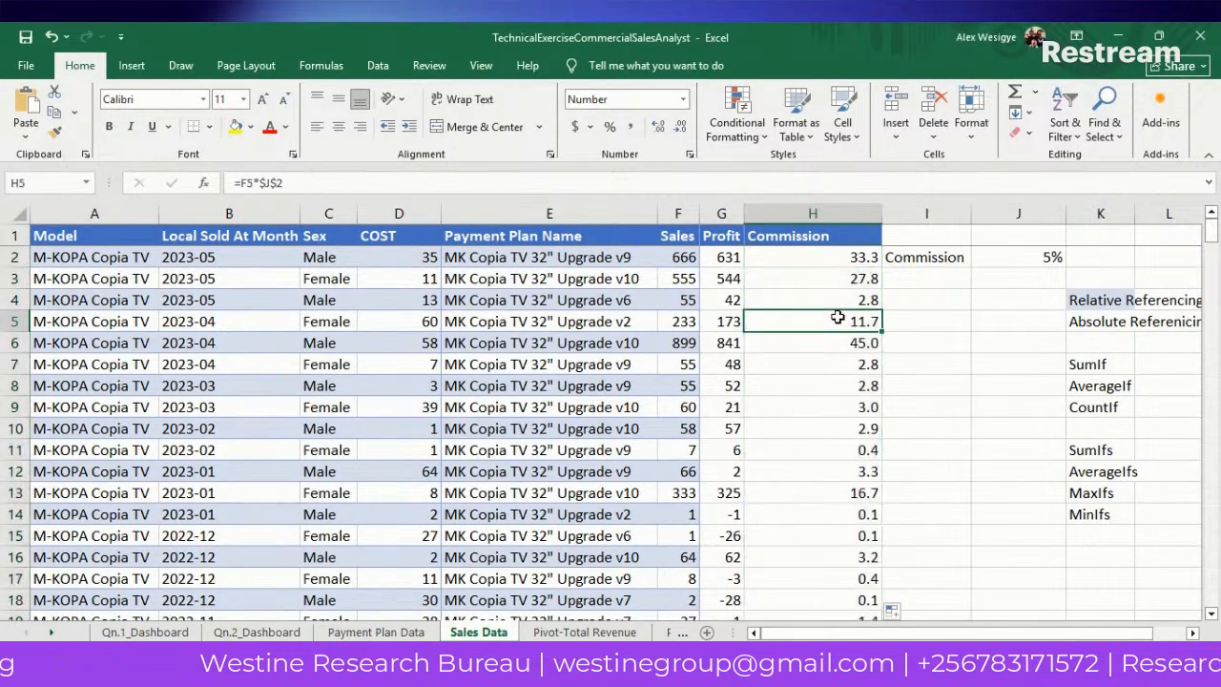
pyautogui.press('Down')
pyautogui.press('Down')
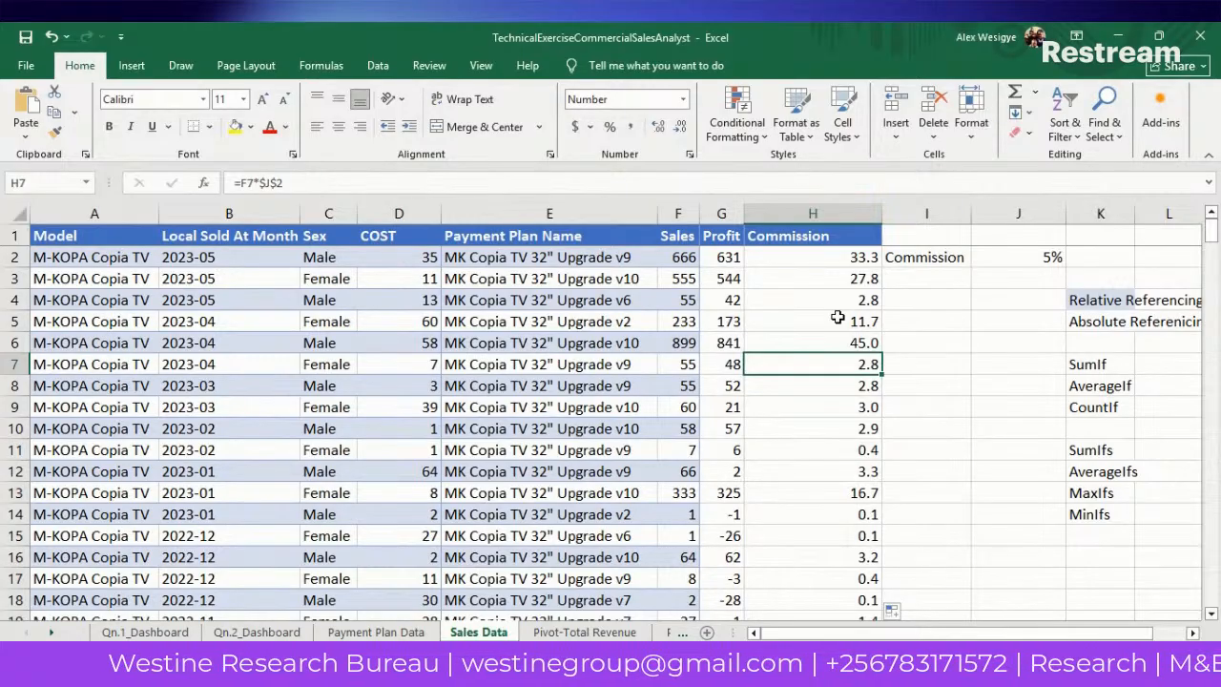
pyautogui.hotkey('alt', 'Tab')
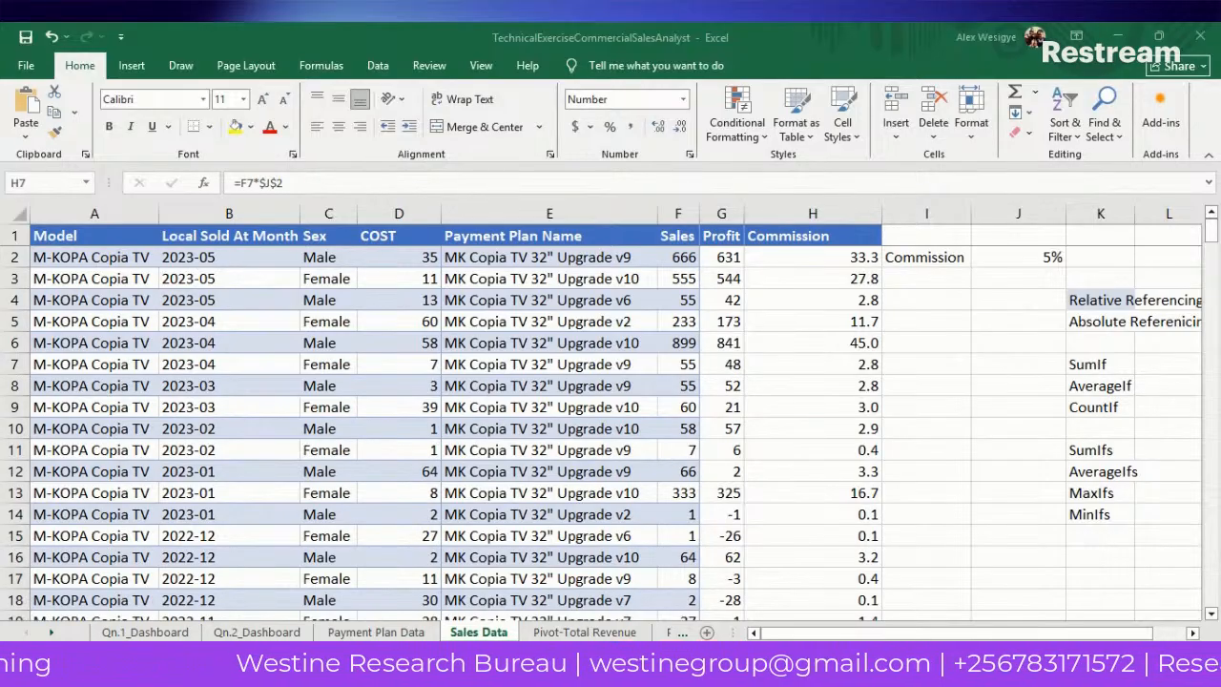
pyautogui.click(979, 300)
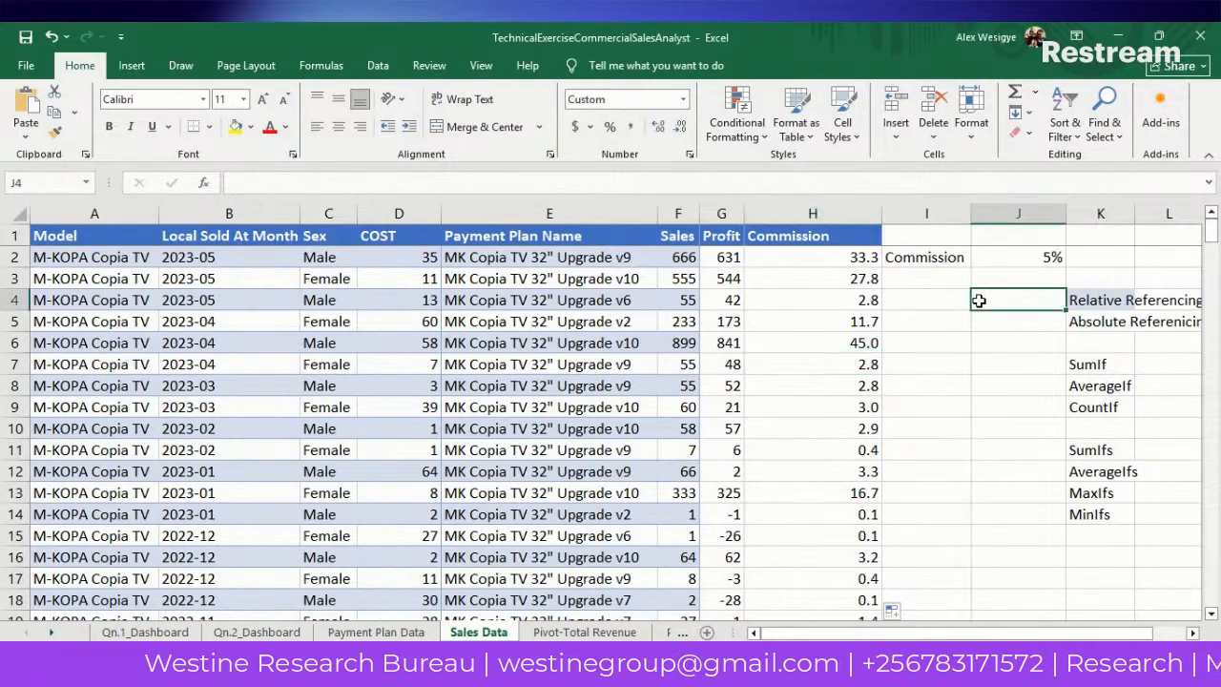
pyautogui.press('Up')
pyautogui.press('Up')
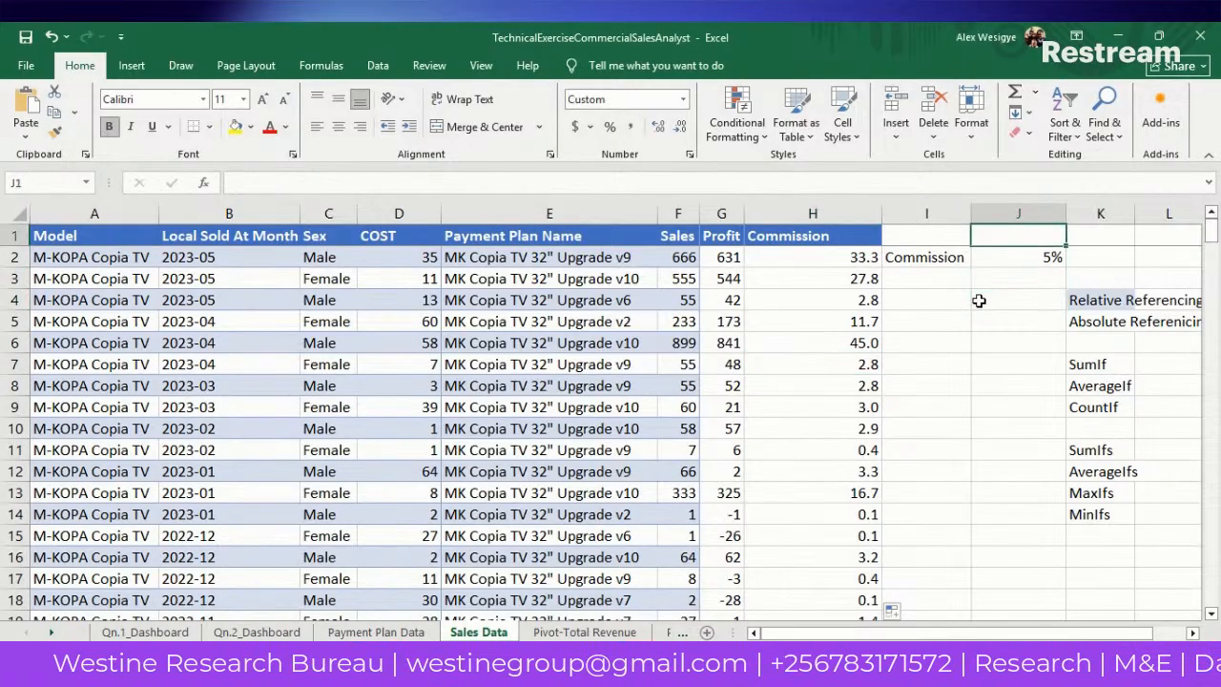
pyautogui.press('Down')
pyautogui.press('Up')
pyautogui.press('Up')
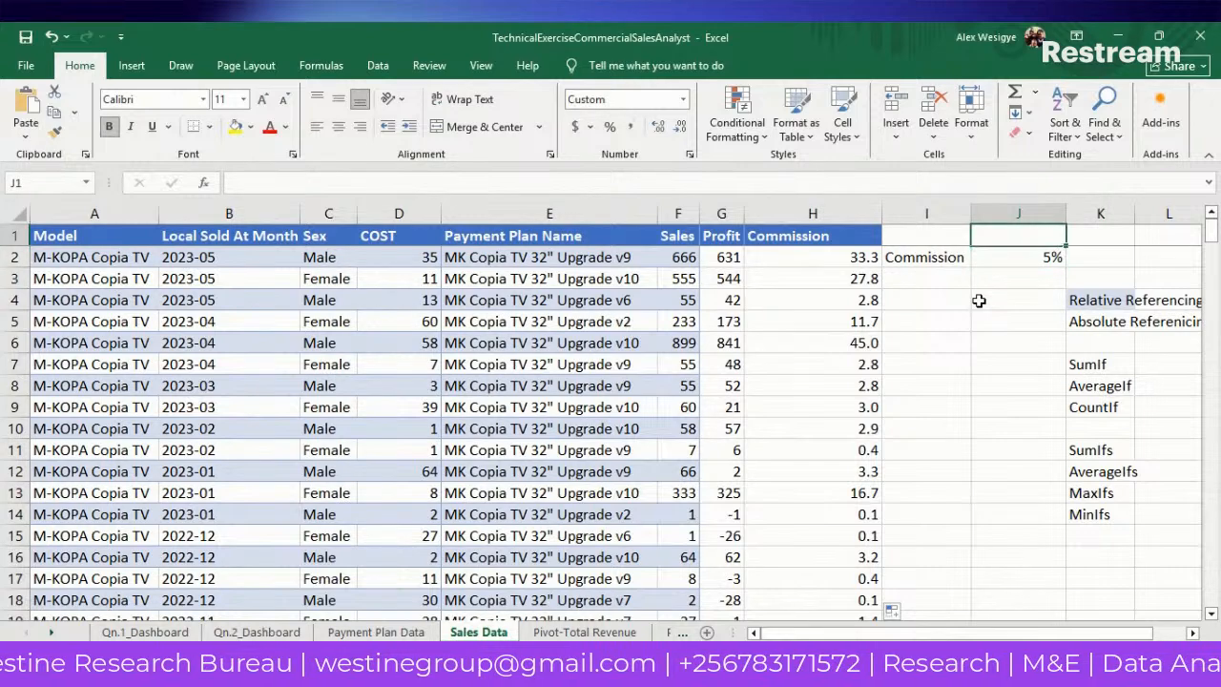
pyautogui.press('Down')
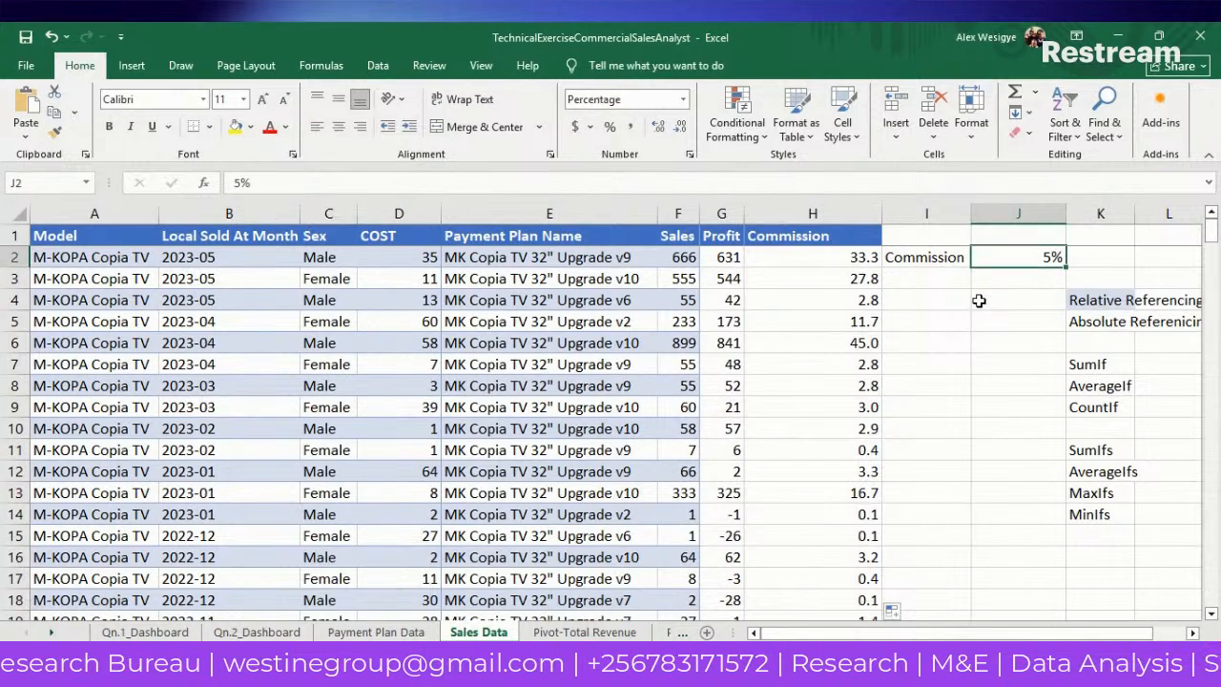
# Reduce the font size of the Commission label in I2 by one step.
pyautogui.press('Left')
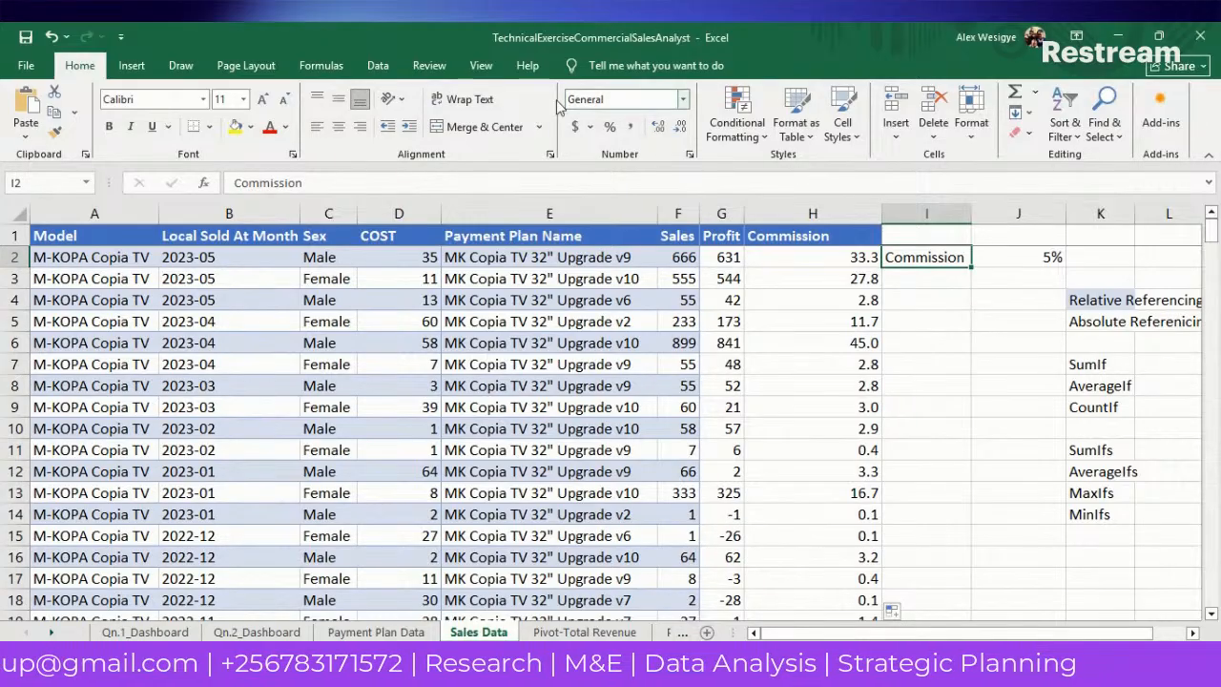
pyautogui.click(286, 101)
pyautogui.click(940, 345)
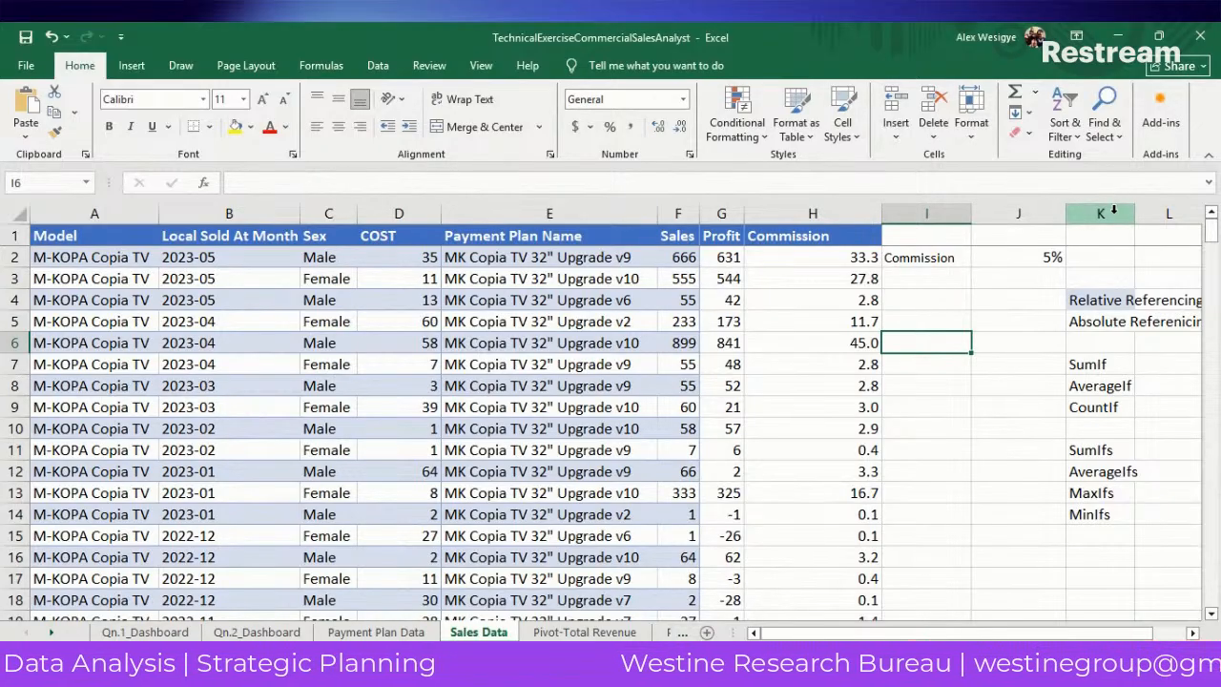
# Insert an empty column at K, before the list of referencing and function topics.
pyautogui.click(1113, 210)
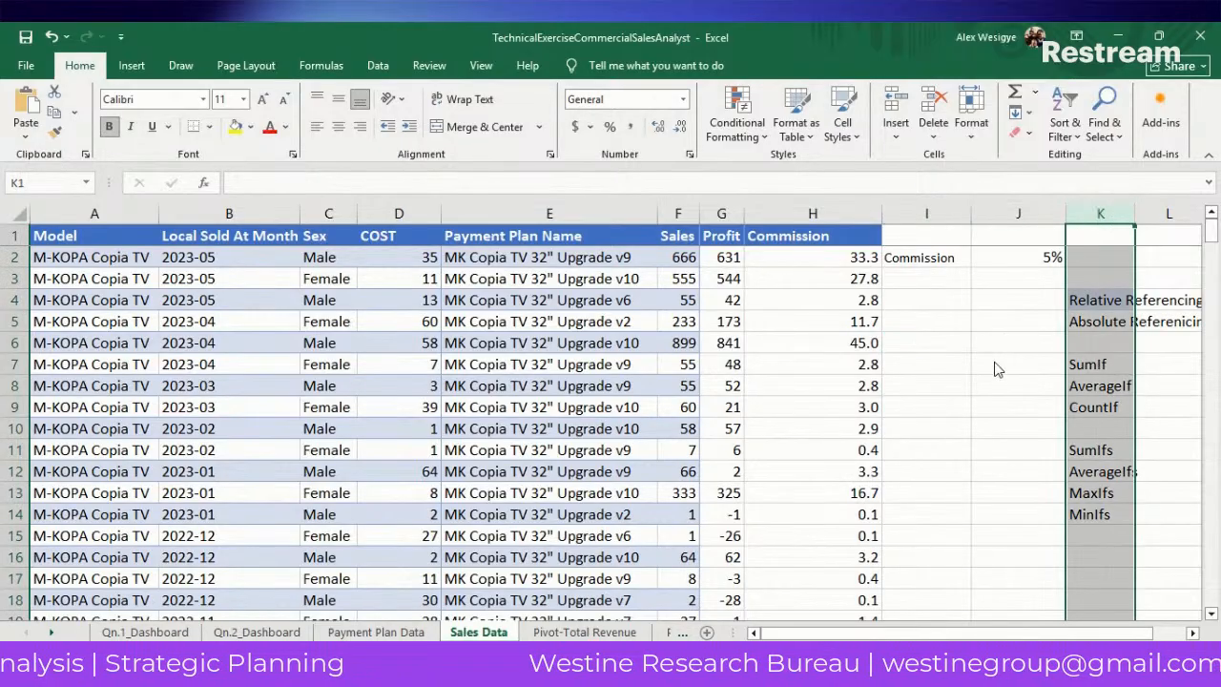
pyautogui.hotkey('ctrl', 'shift', '=')
pyautogui.click(1078, 340)
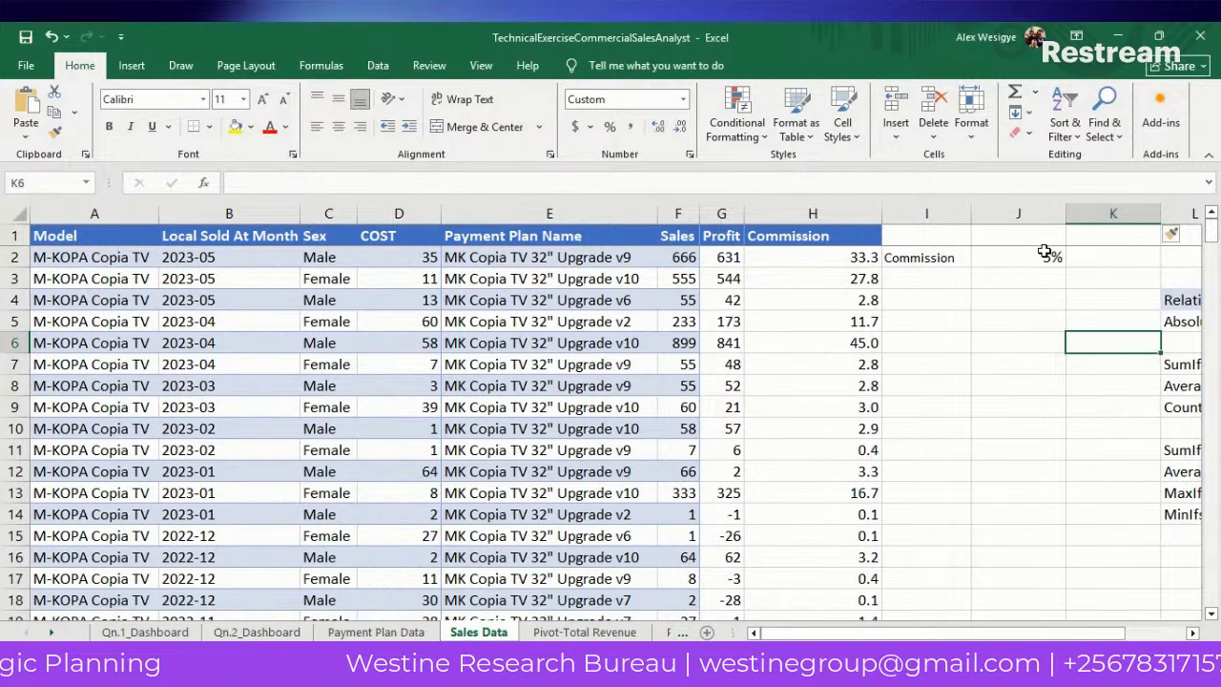
pyautogui.click(927, 283)
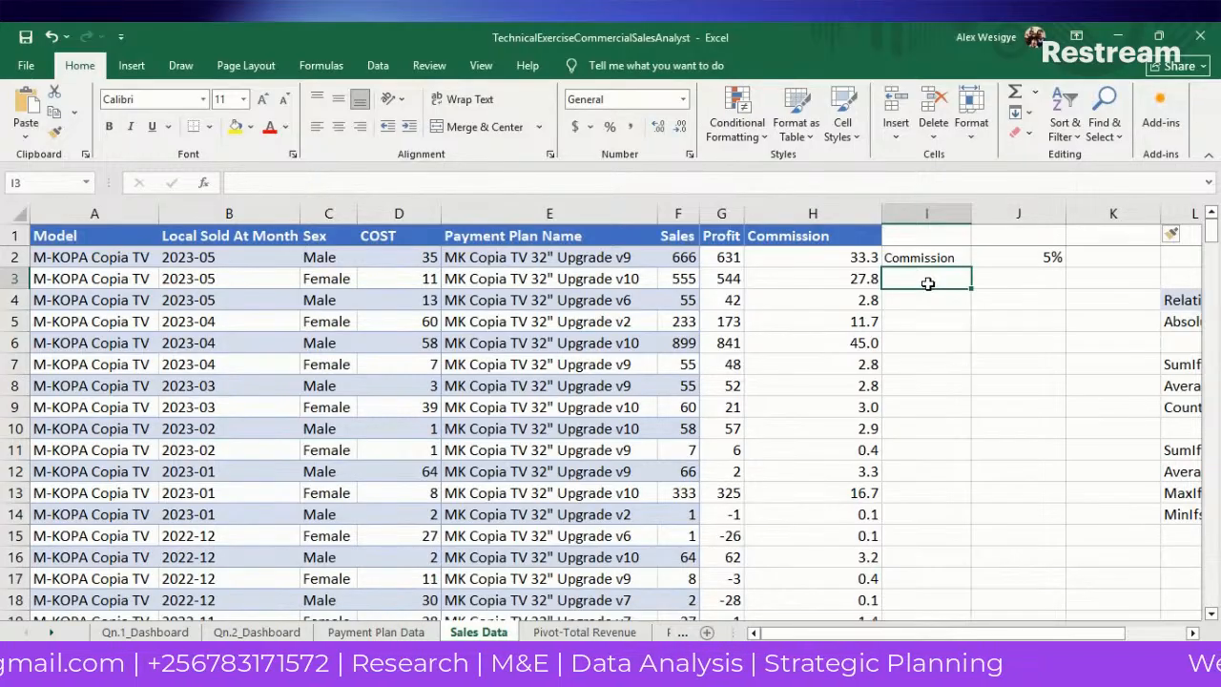
pyautogui.click(787, 239)
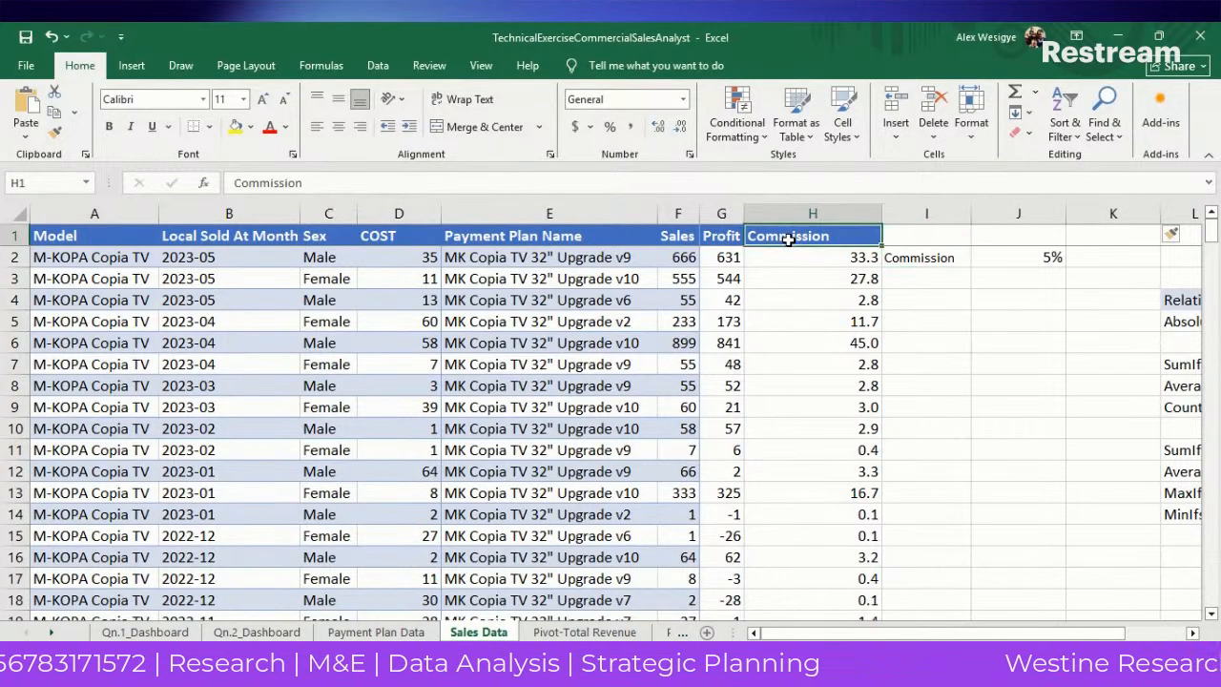
pyautogui.click(925, 282)
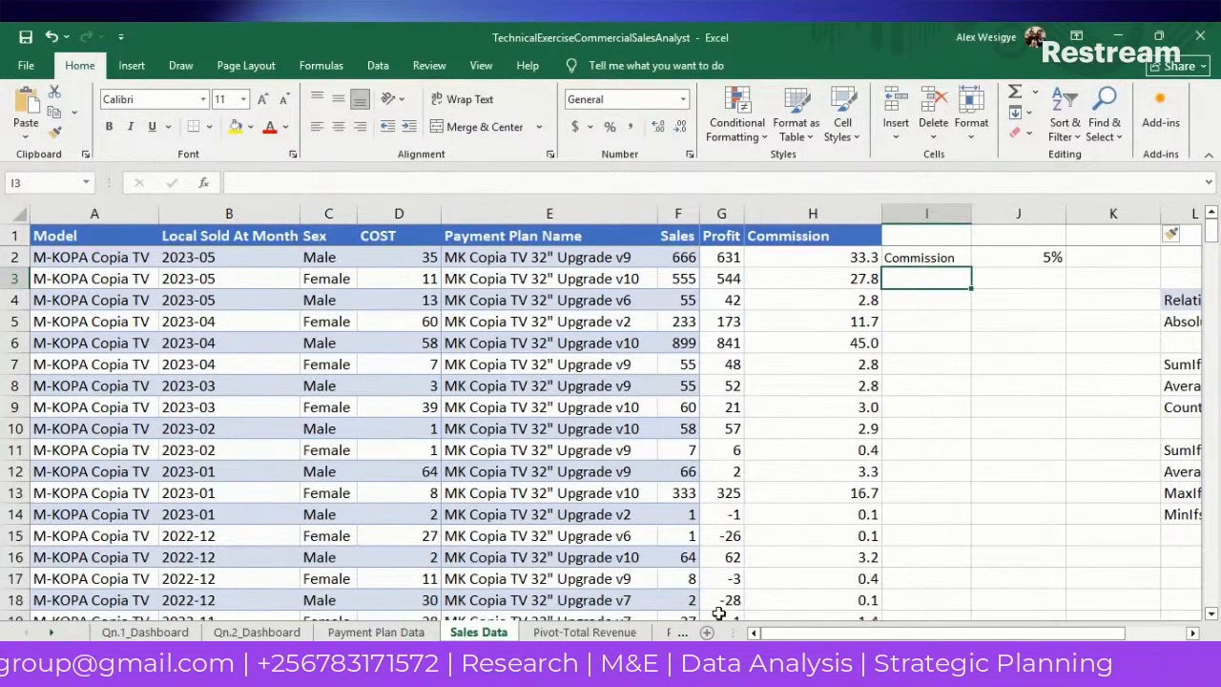
pyautogui.click(548, 665)
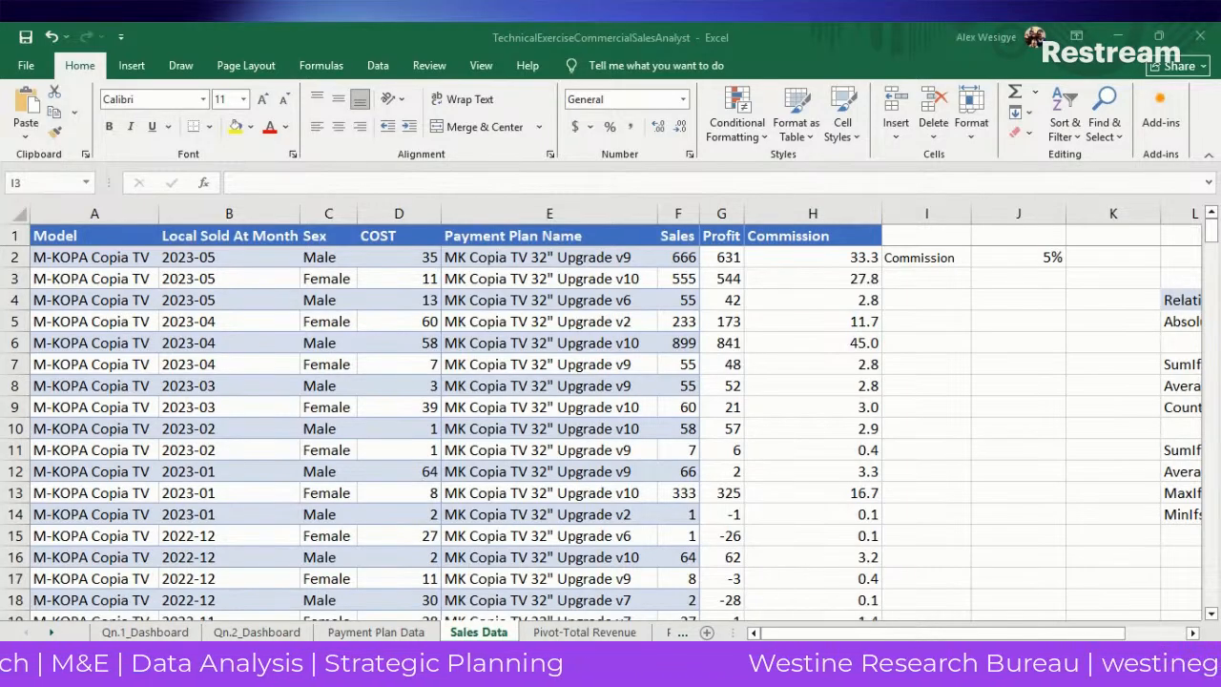
pyautogui.hotkey('alt', 'Tab')
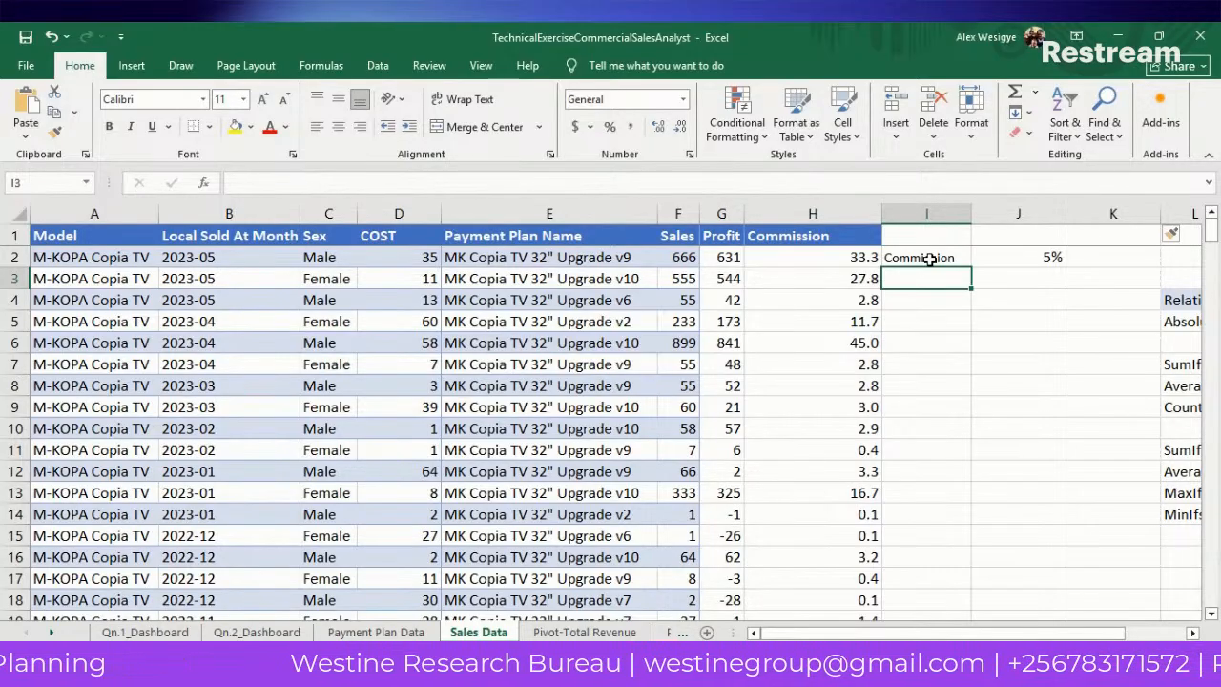
pyautogui.press('Up')
pyautogui.press('Up')
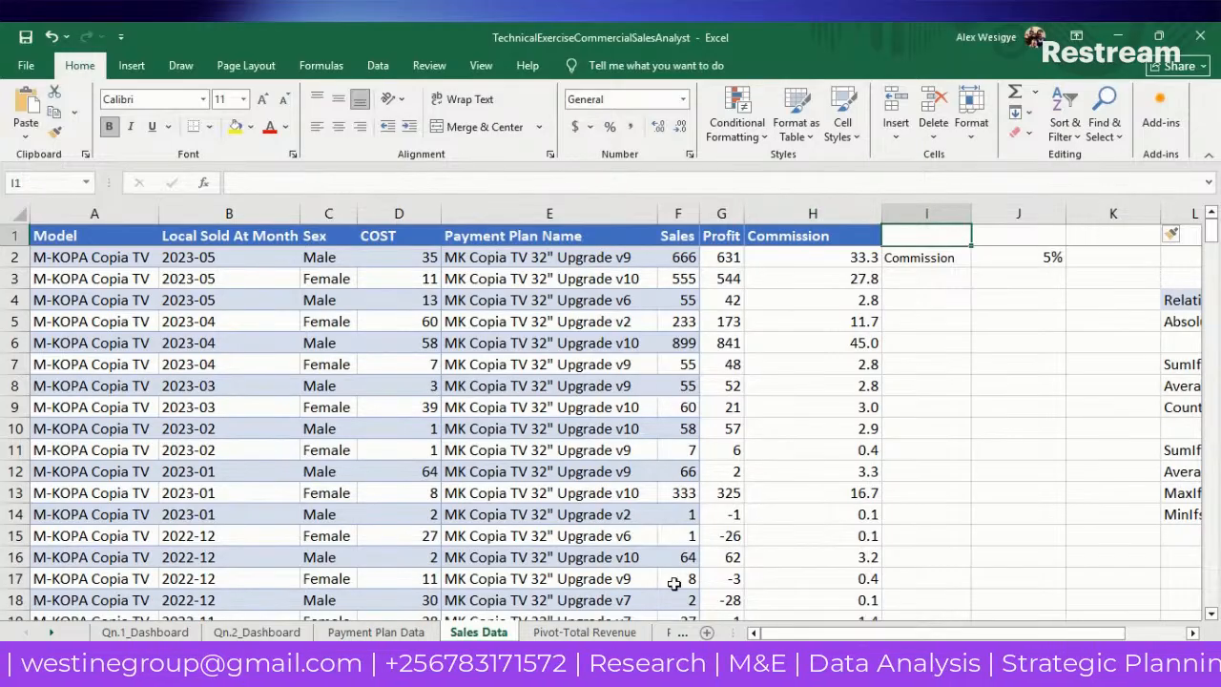
pyautogui.click(560, 614)
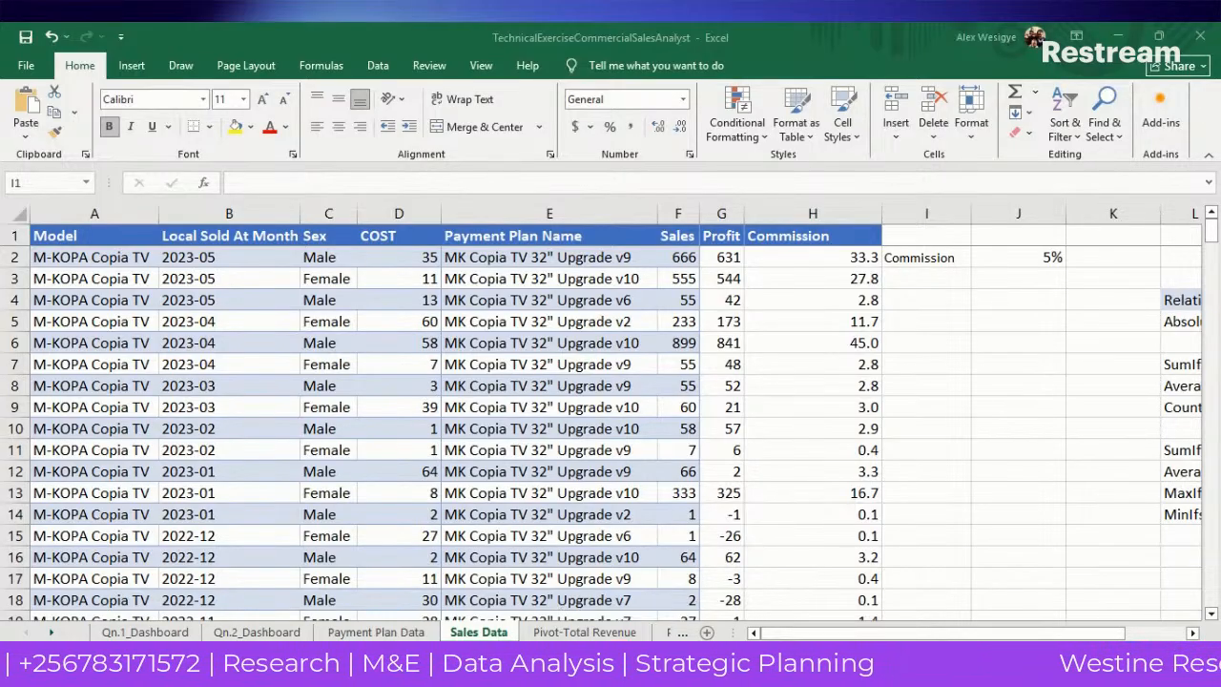
pyautogui.click(889, 593)
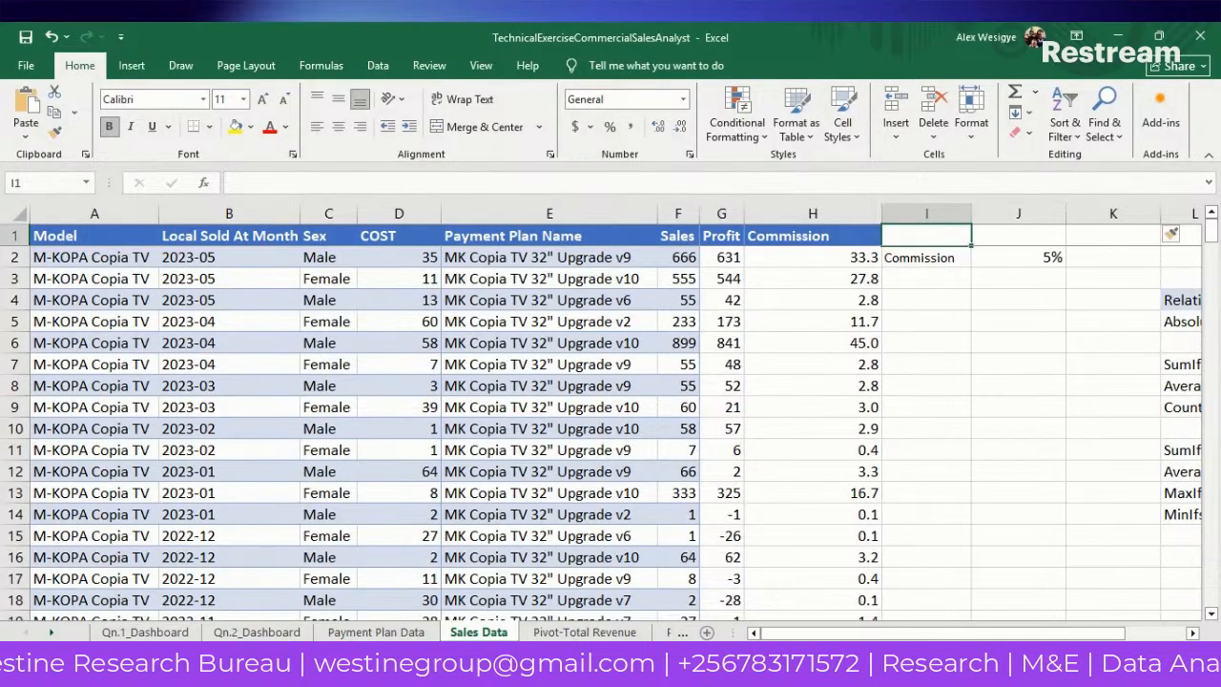
pyautogui.click(514, 589)
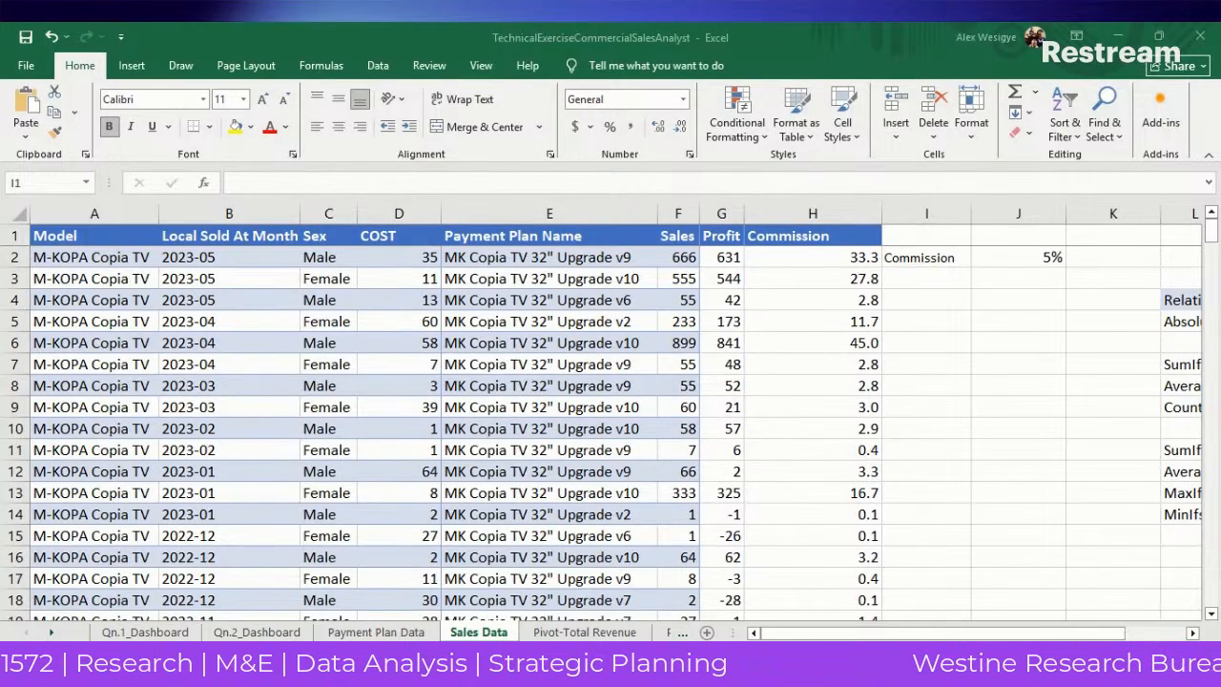
pyautogui.hotkey('alt', 'Tab')
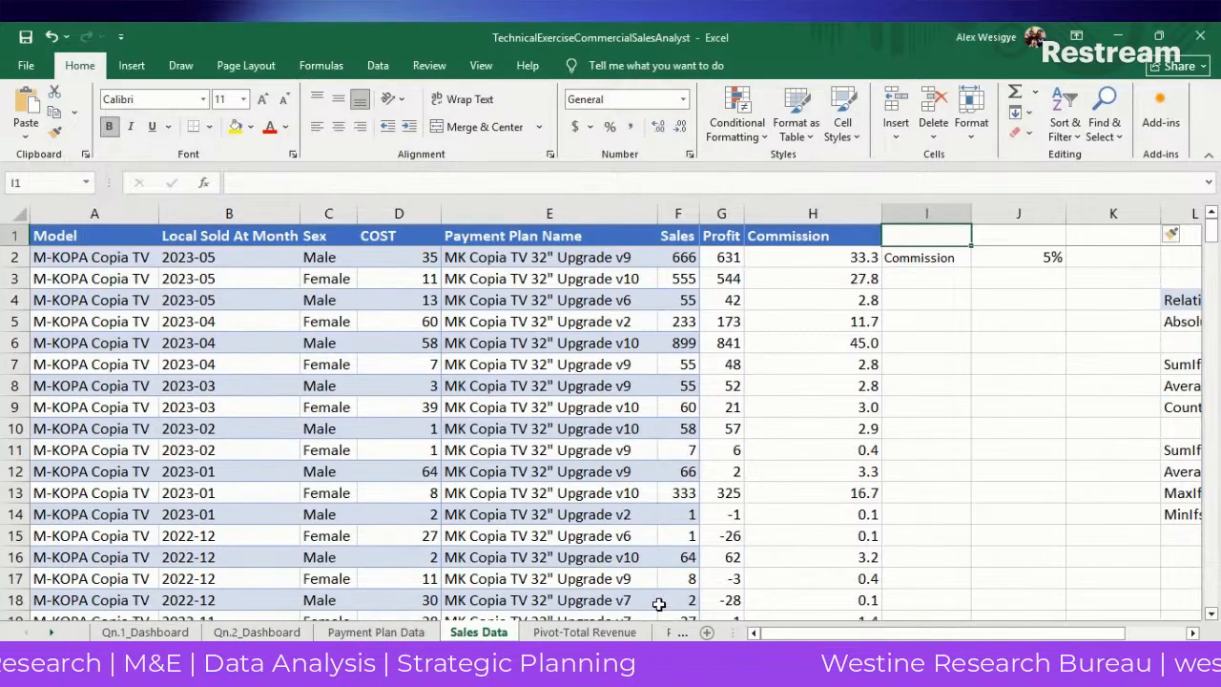
pyautogui.hotkey('alt', 'Tab')
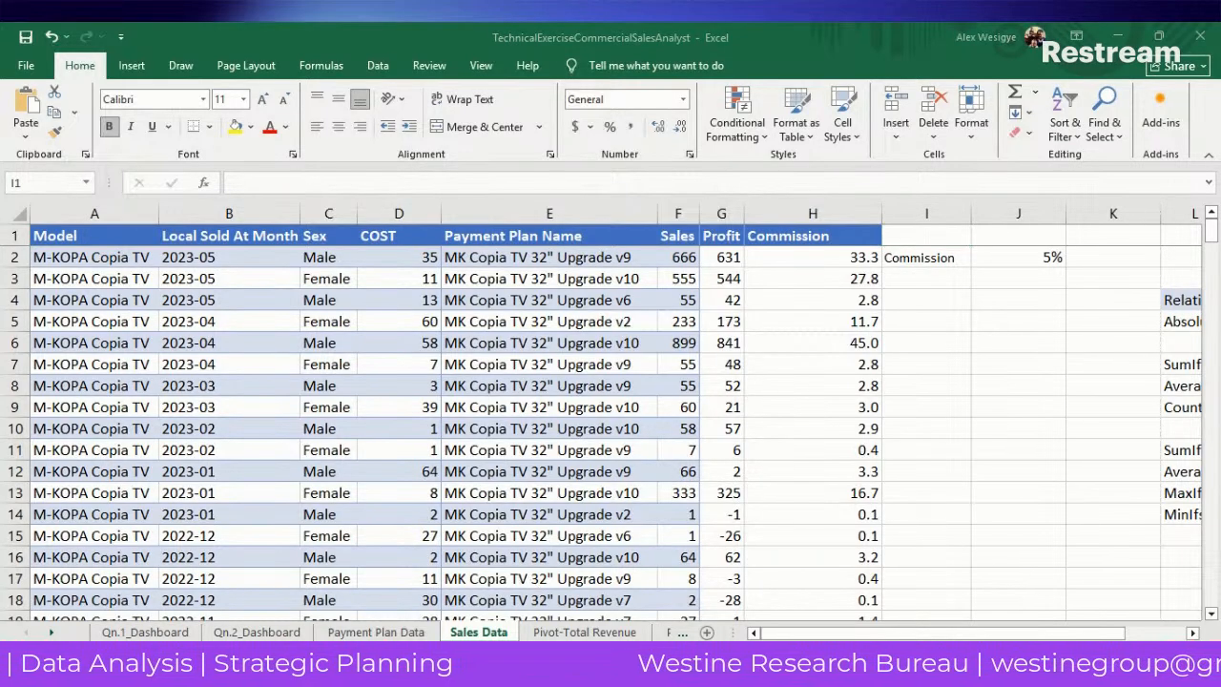
pyautogui.hotkey('alt', 'Tab')
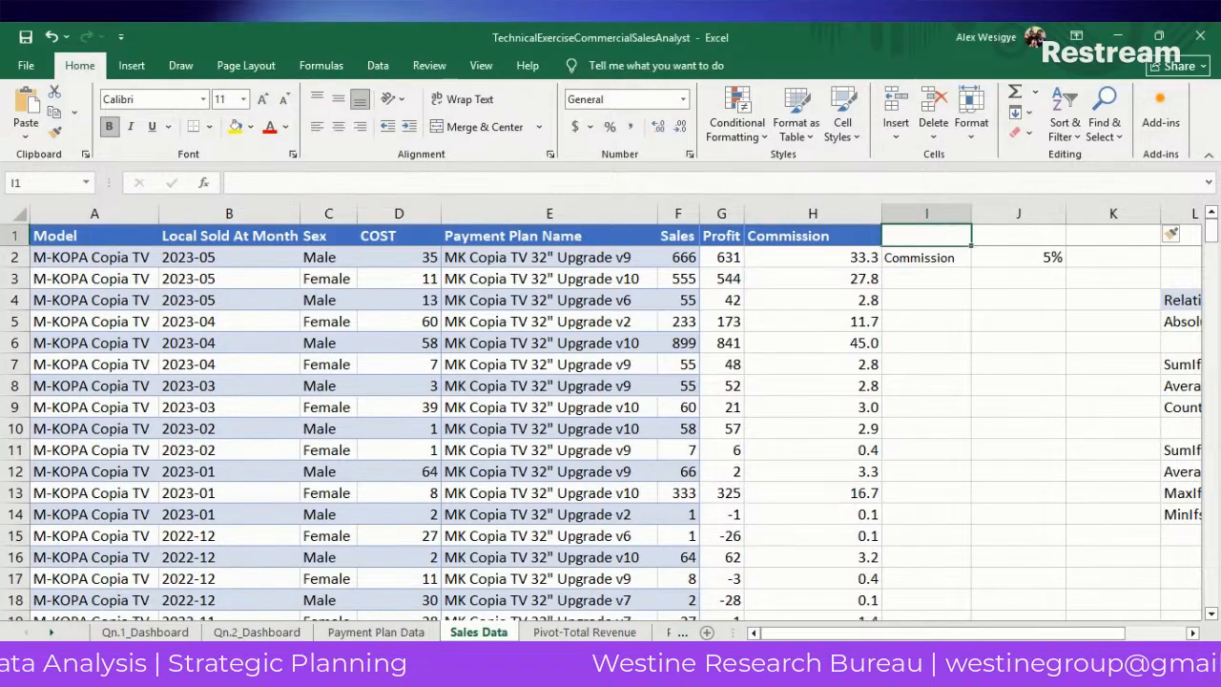
# Insert a new column E before Payment Plan Name and give it the header Skill.
pyautogui.click(963, 318)
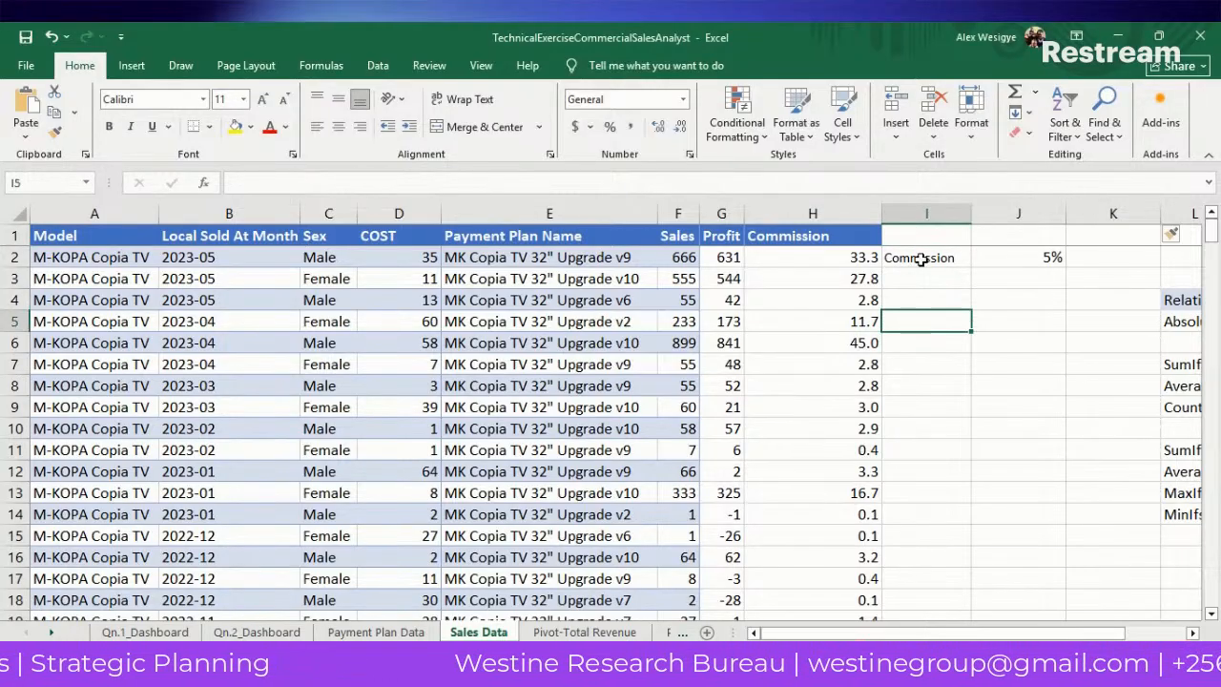
pyautogui.click(919, 213)
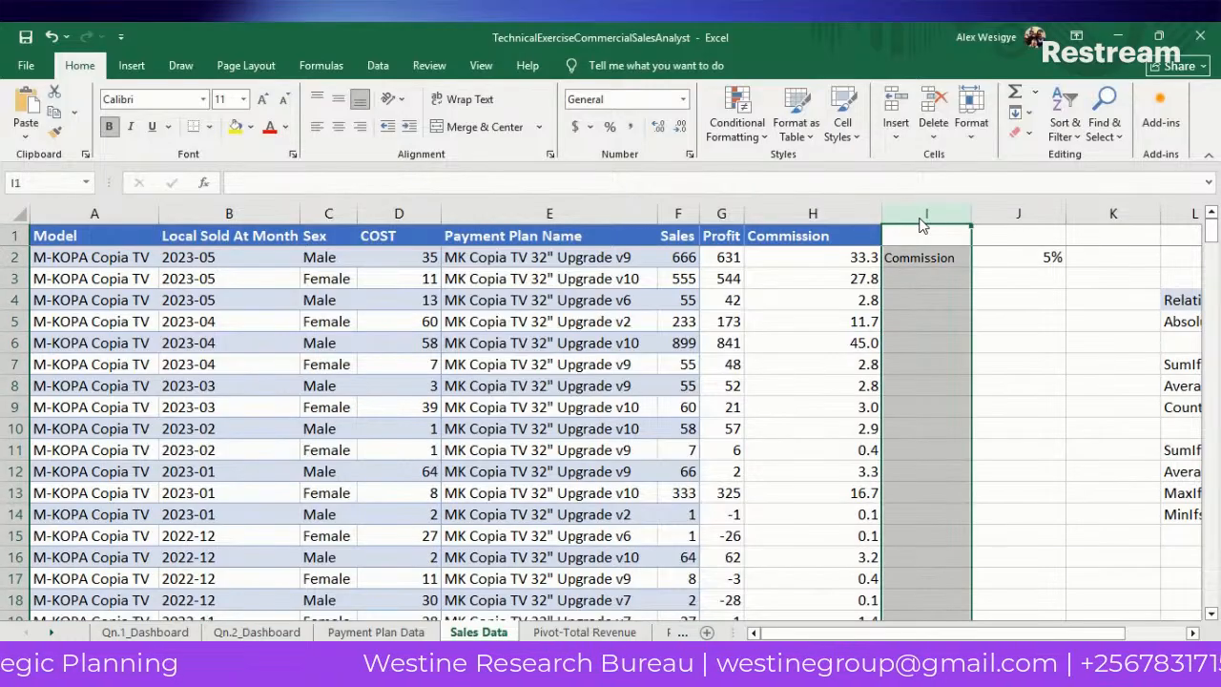
pyautogui.click(534, 212)
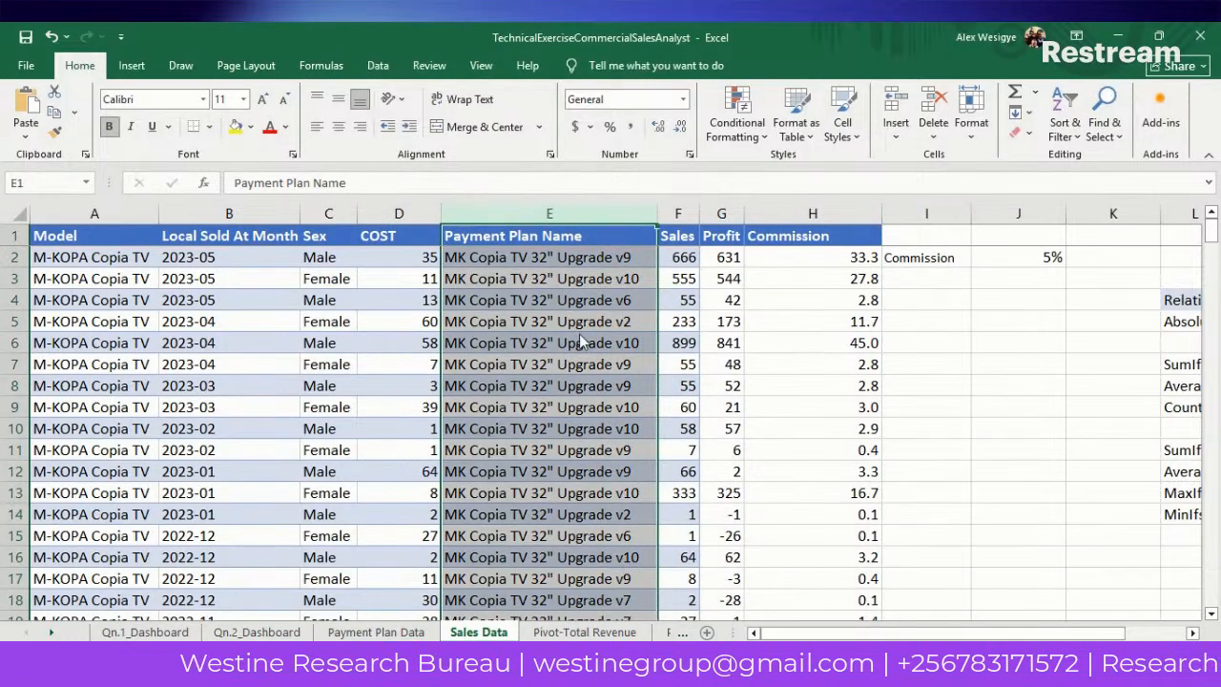
pyautogui.hotkey('ctrl', 'shift', '+')
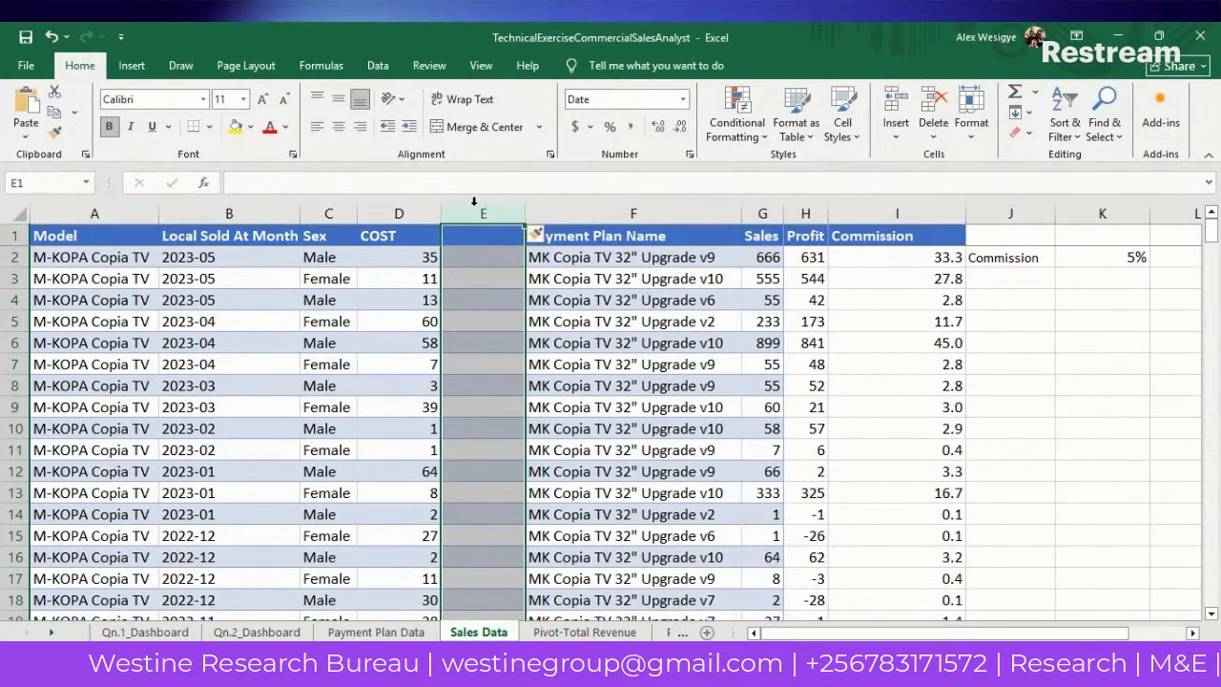
pyautogui.click(494, 246)
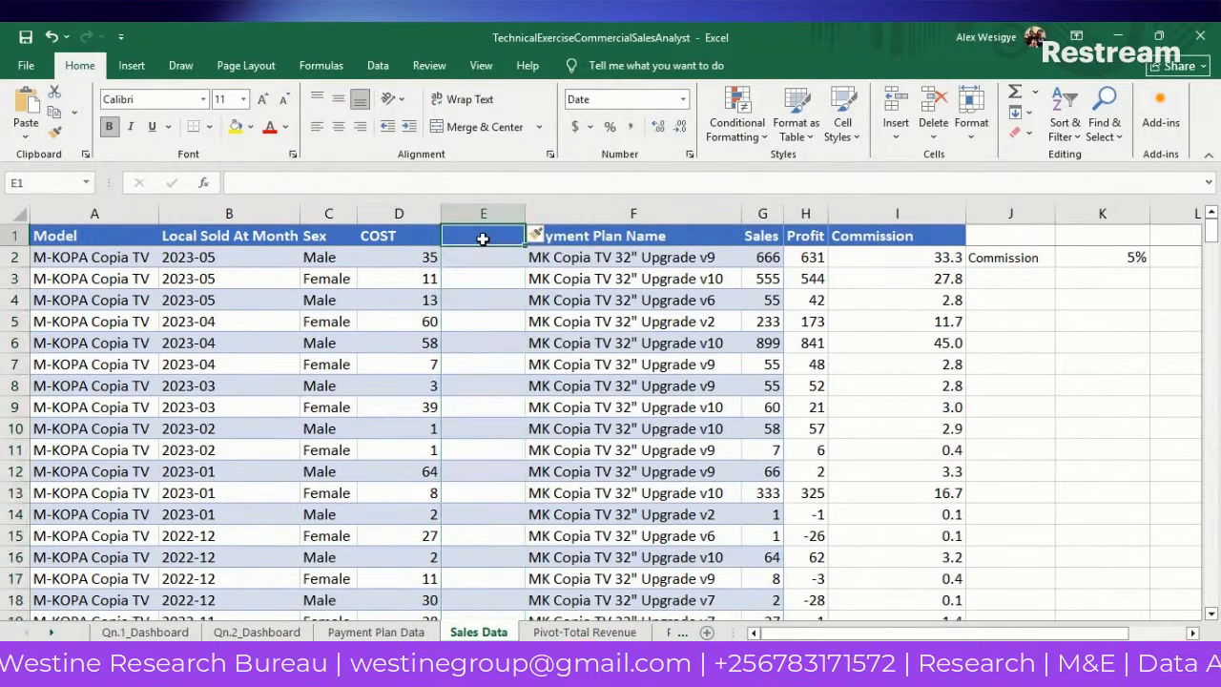
pyautogui.write('S')
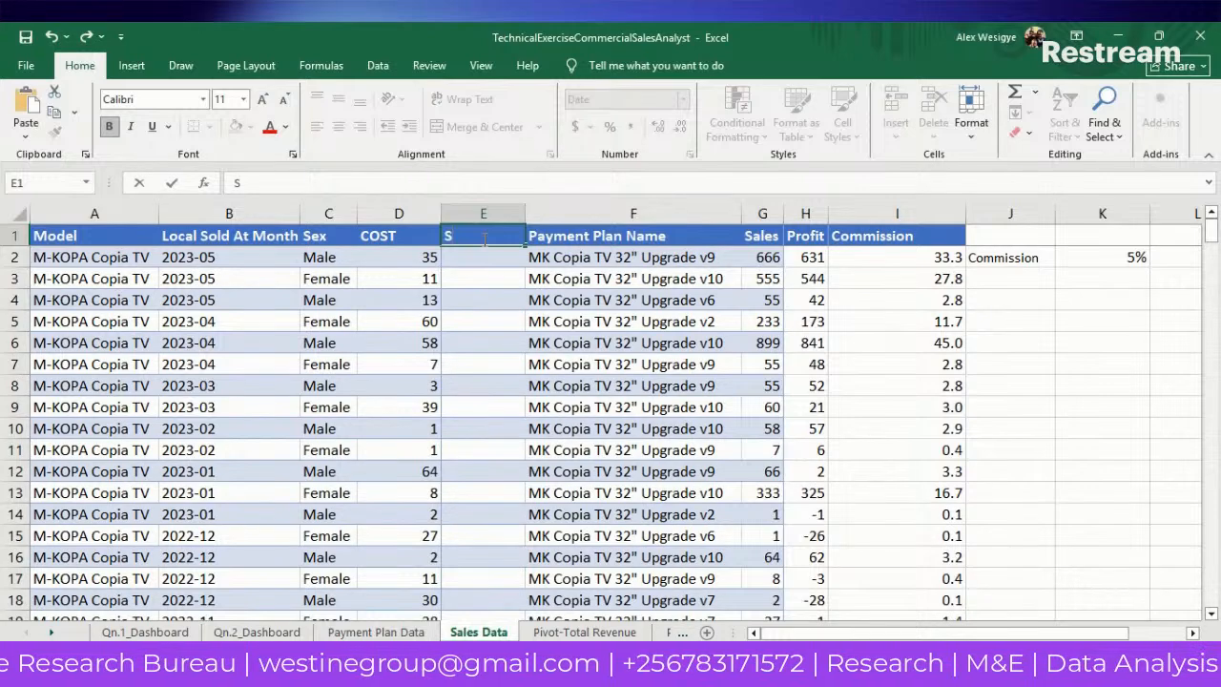
pyautogui.write('ki')
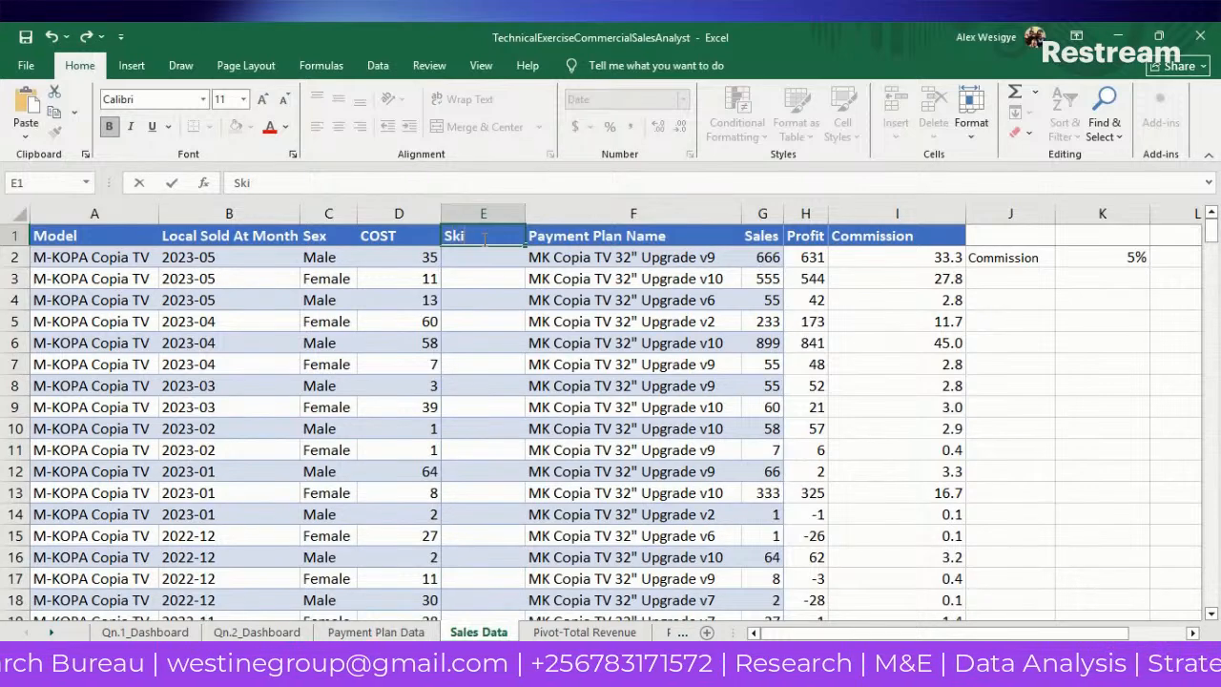
pyautogui.write('ll')
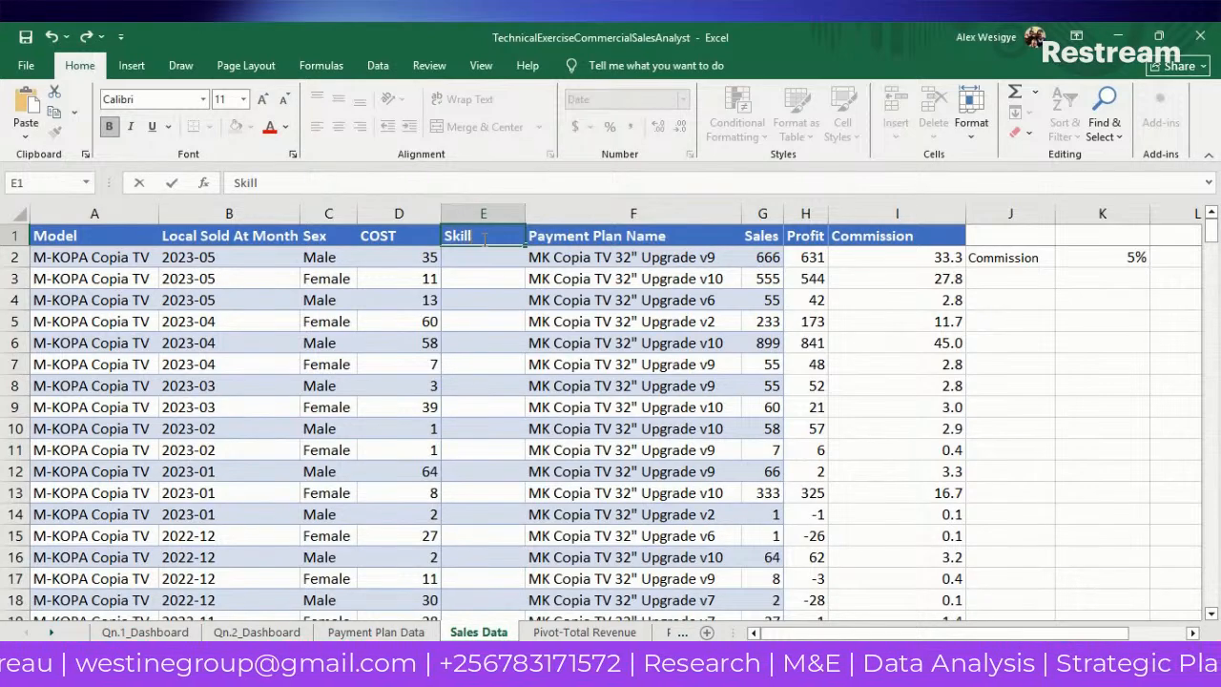
pyautogui.press('Return')
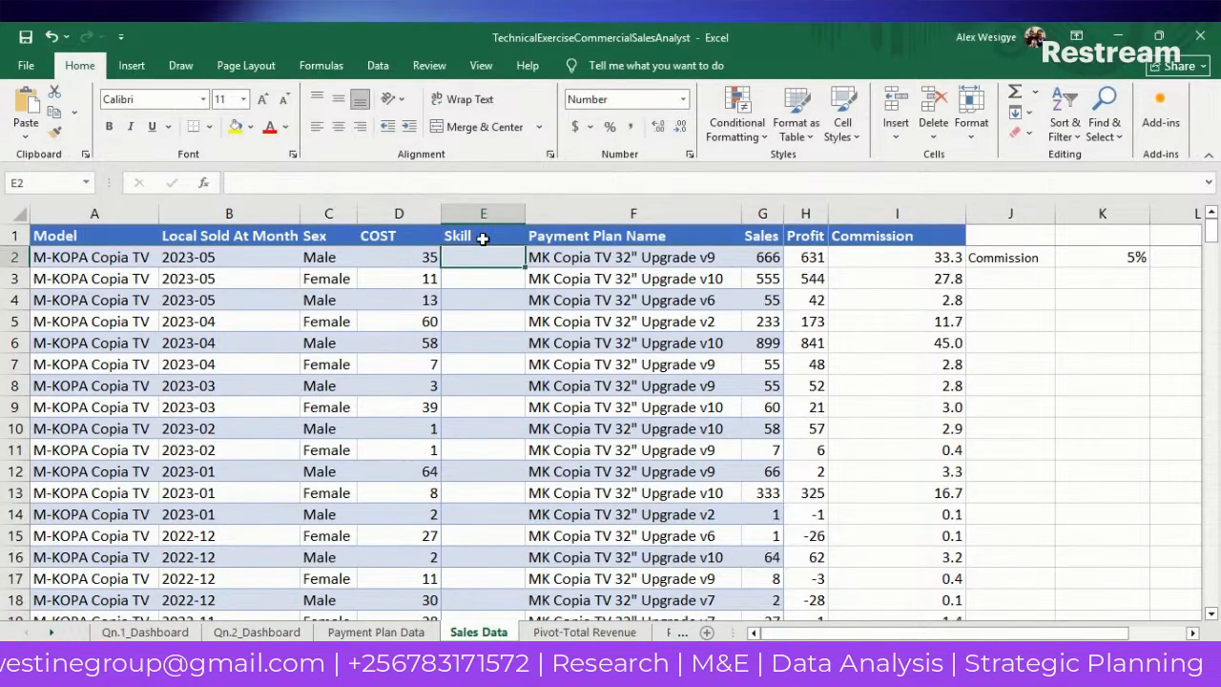
# Enter Semi Skilled in E2 and Unskilled in E3 of the Skill column.
pyautogui.write('Sem')
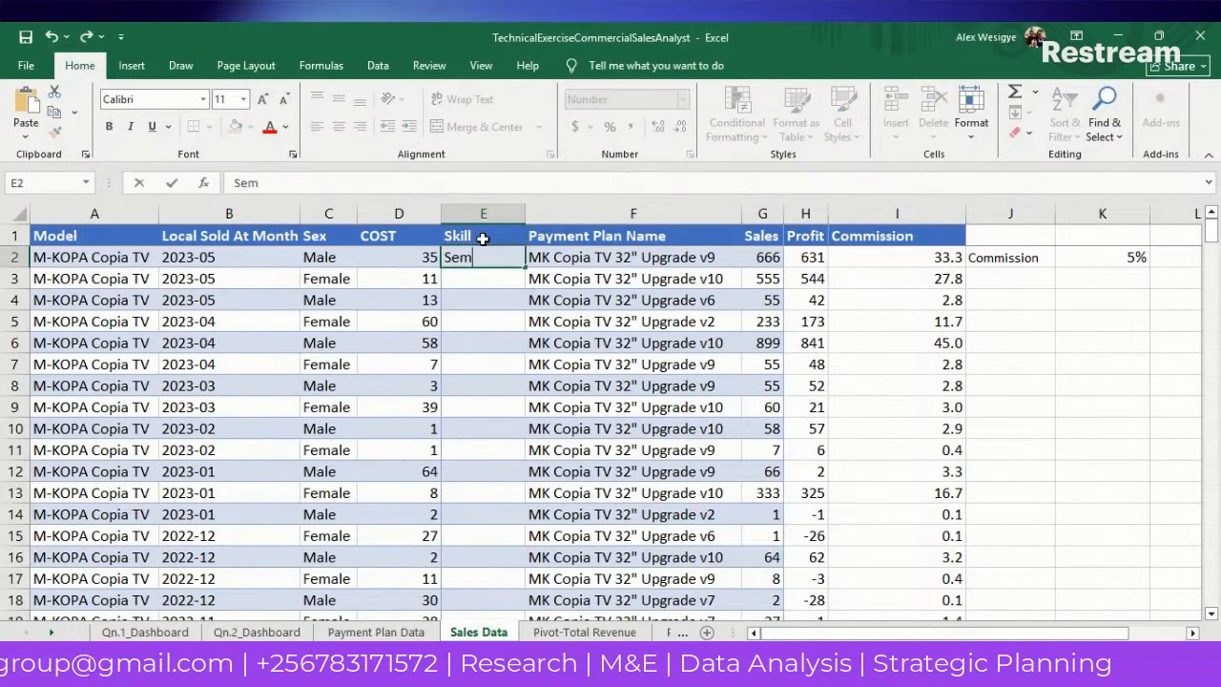
pyautogui.write('i')
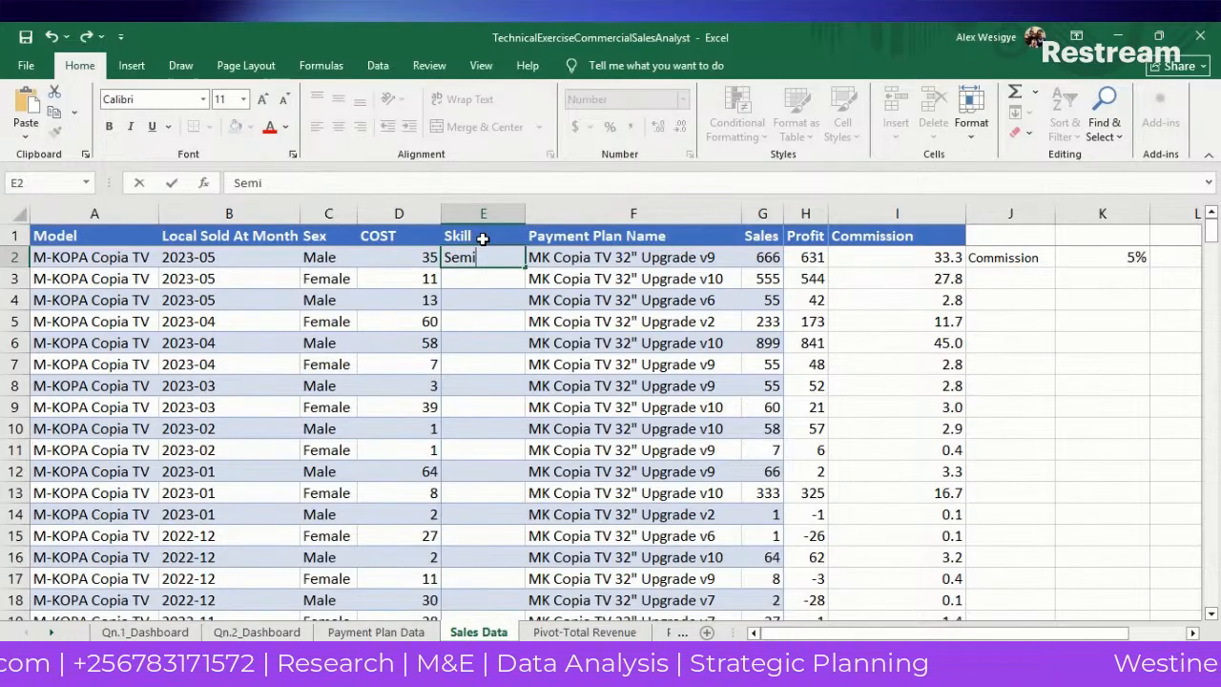
pyautogui.write(' Ski')
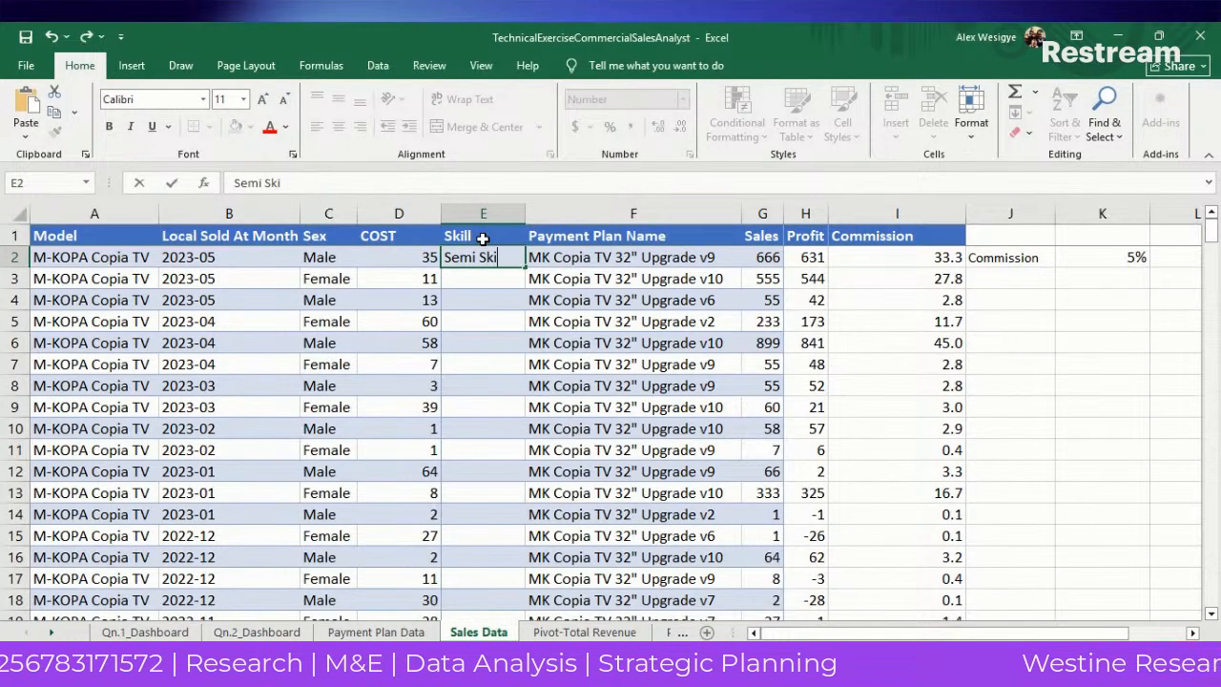
pyautogui.write('lld')
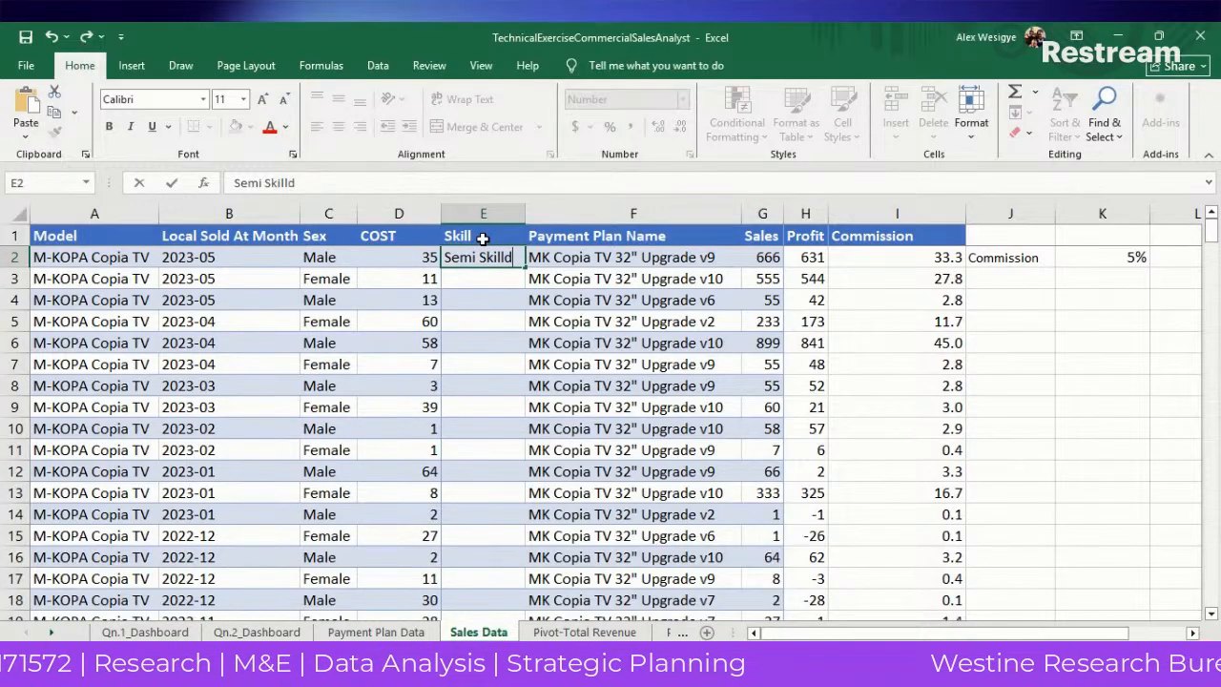
pyautogui.press('BackSpace')
pyautogui.write('ed')
pyautogui.press('Return')
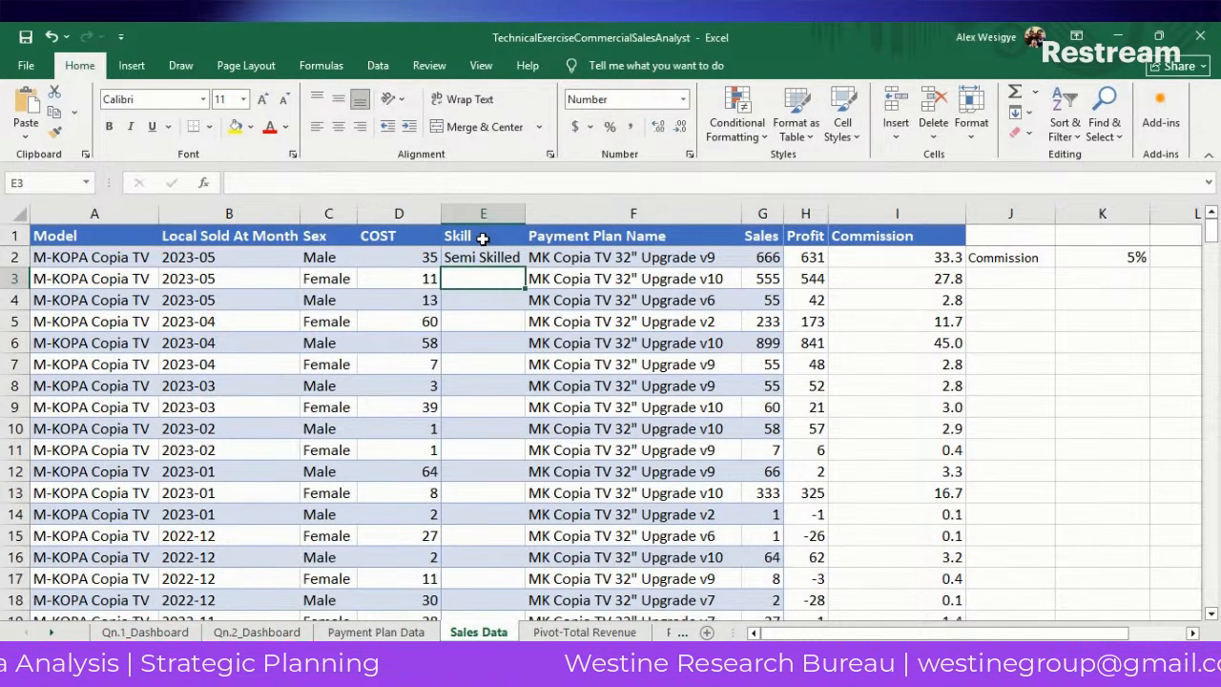
pyautogui.write('Unskill')
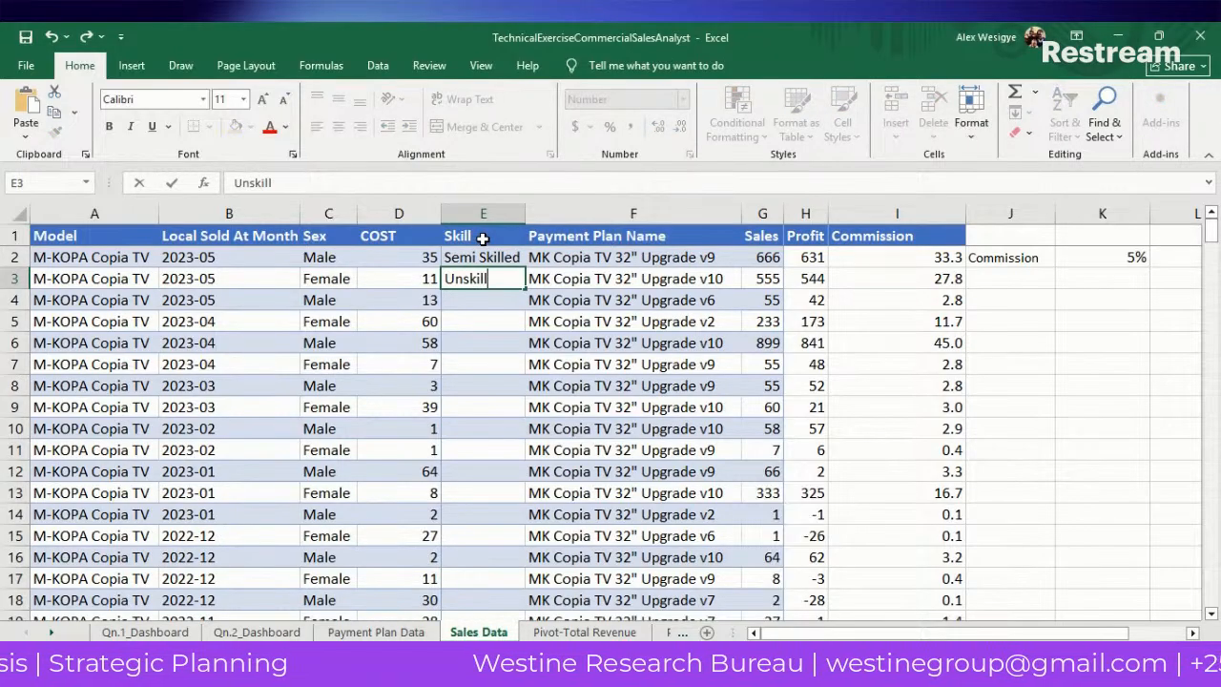
pyautogui.write('ed')
pyautogui.press('Return')
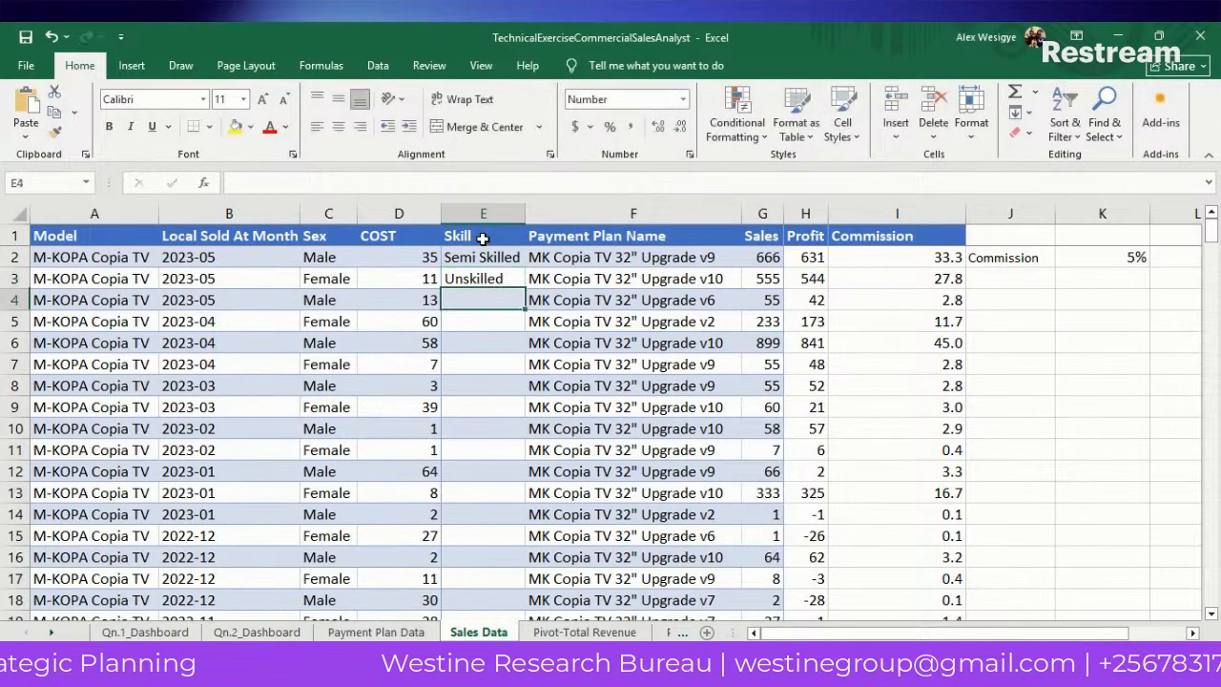
# Copy the two skill values in E2:E3 and paste them starting at E3.
pyautogui.click(488, 260)
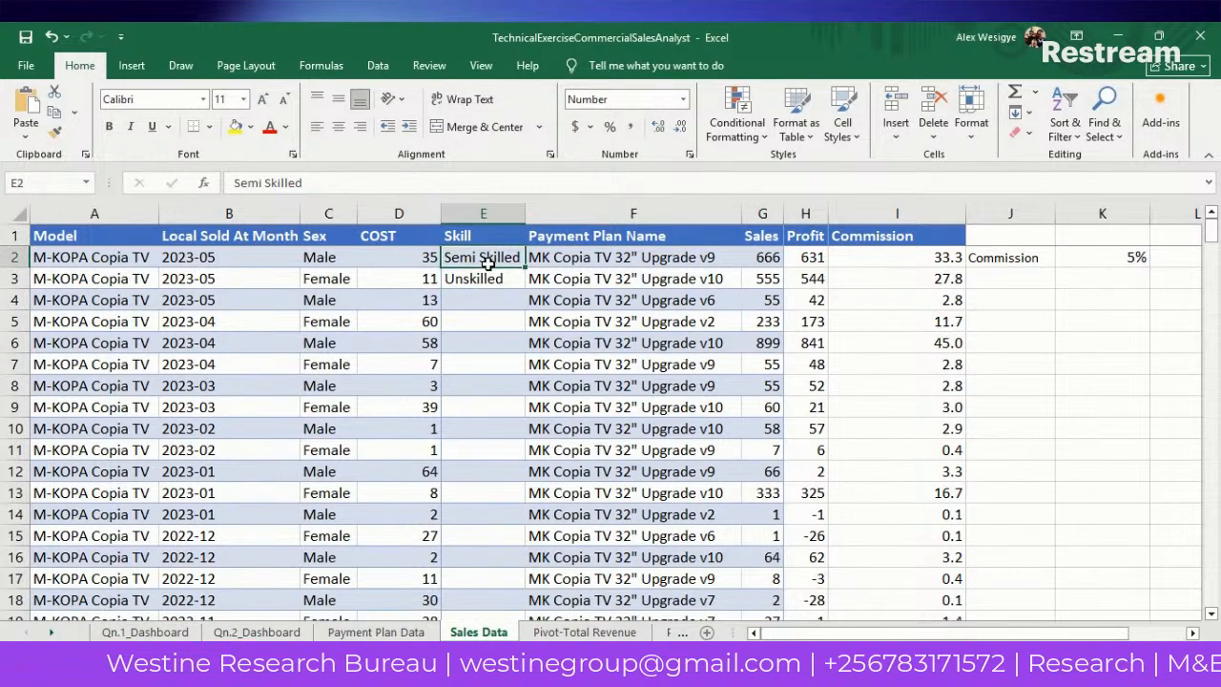
pyautogui.moveTo(488, 260); pyautogui.dragTo(482, 282)
pyautogui.hotkey('ctrl', 'c')
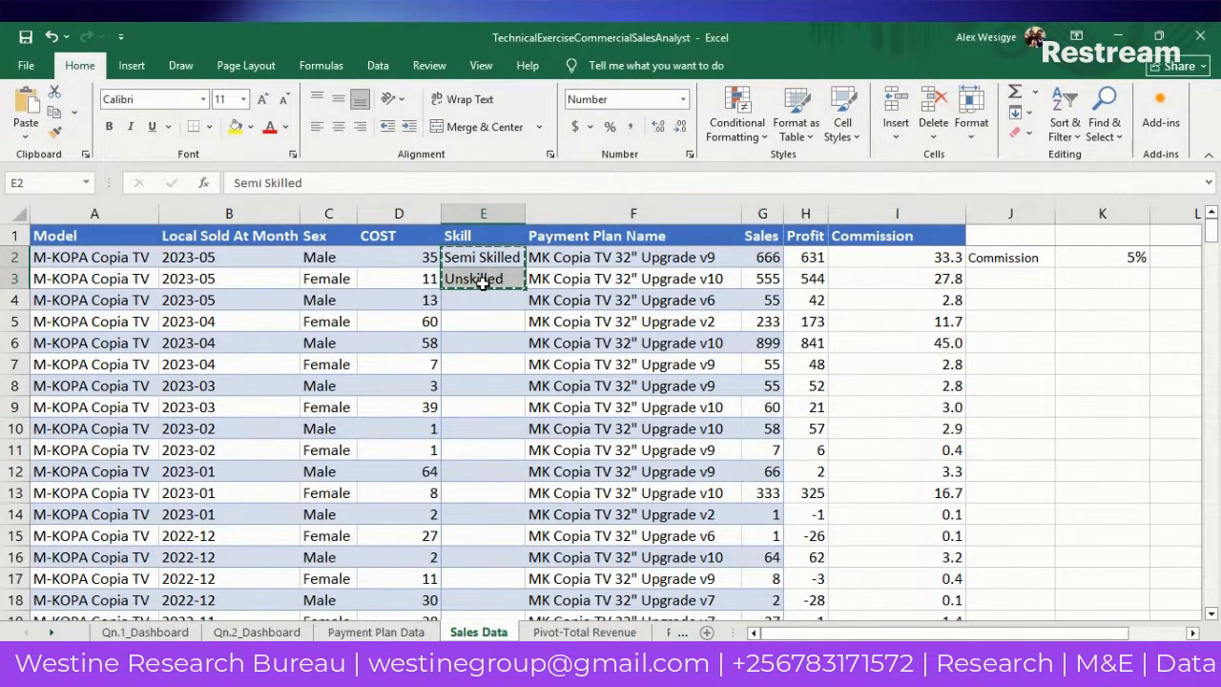
pyautogui.click(483, 282)
pyautogui.hotkey('ctrl', 'v')
pyautogui.press('Down')
pyautogui.press('Down')
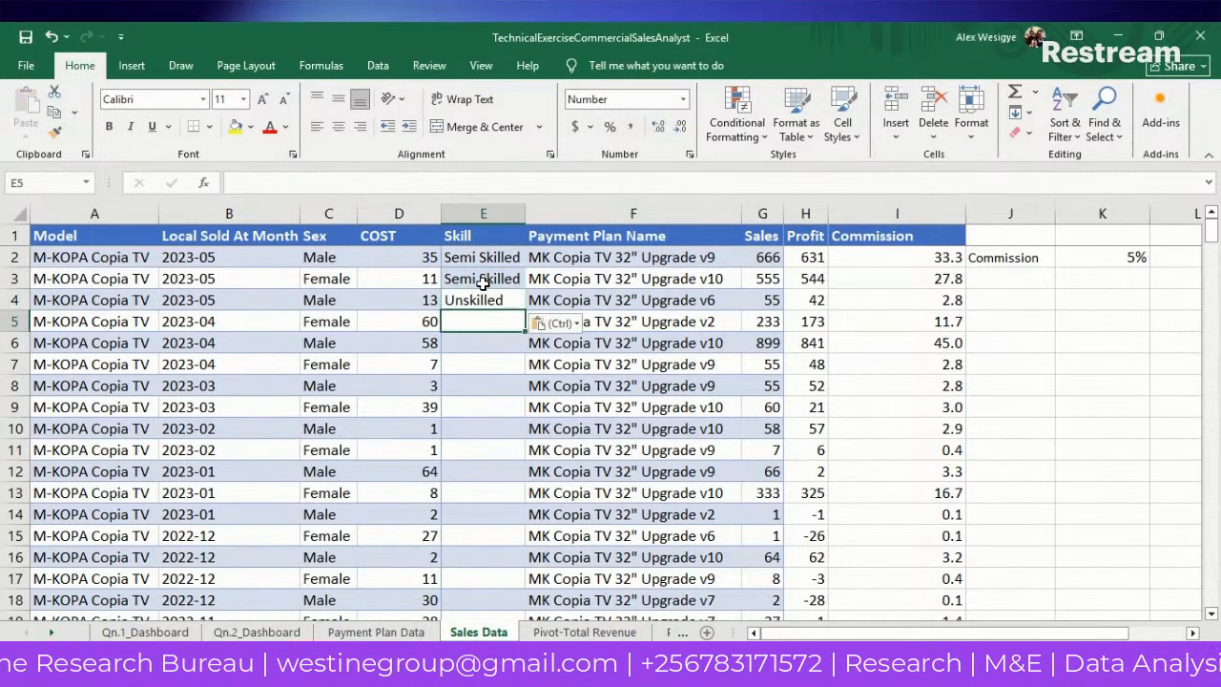
pyautogui.press('Up')
pyautogui.press('Up')
pyautogui.press('Up')
pyautogui.press('Up')
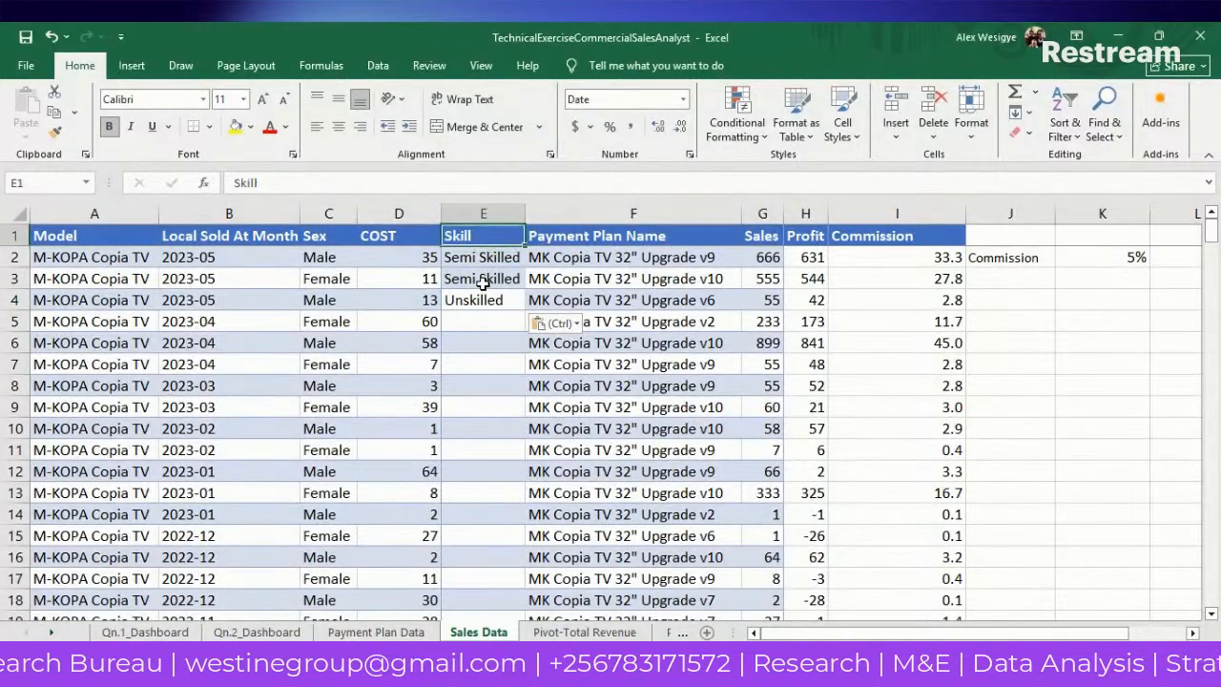
pyautogui.press('Down')
pyautogui.press('Down')
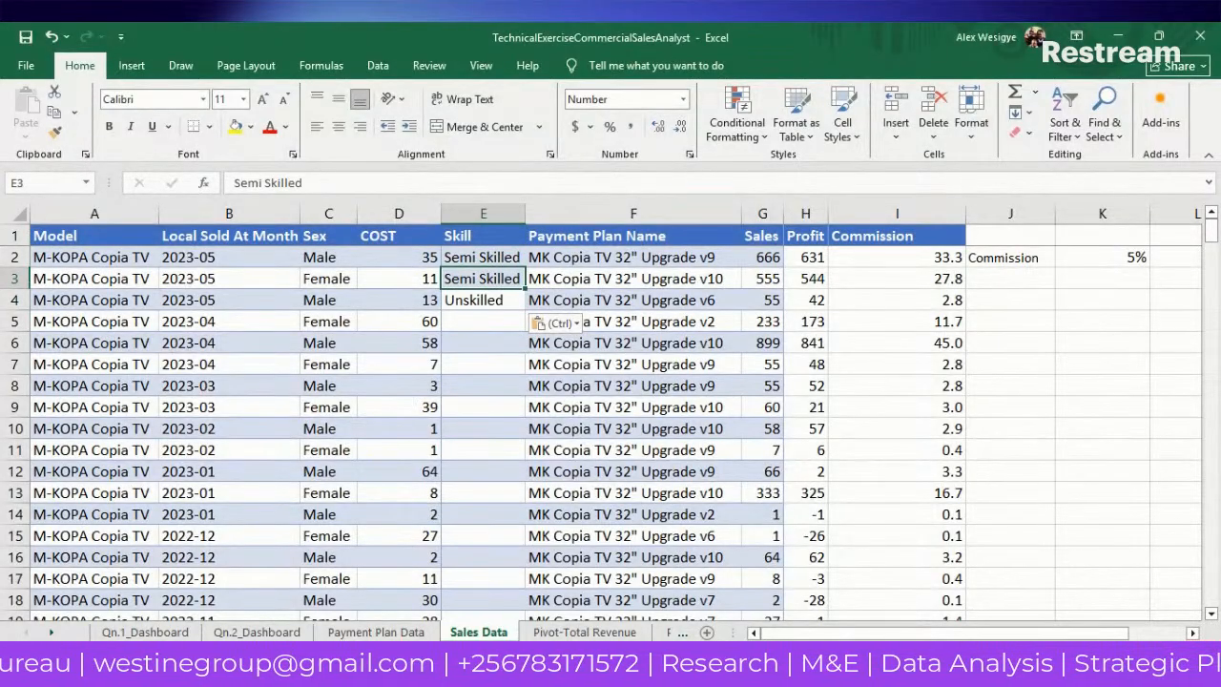
pyautogui.hotkey('alt', 'Tab')
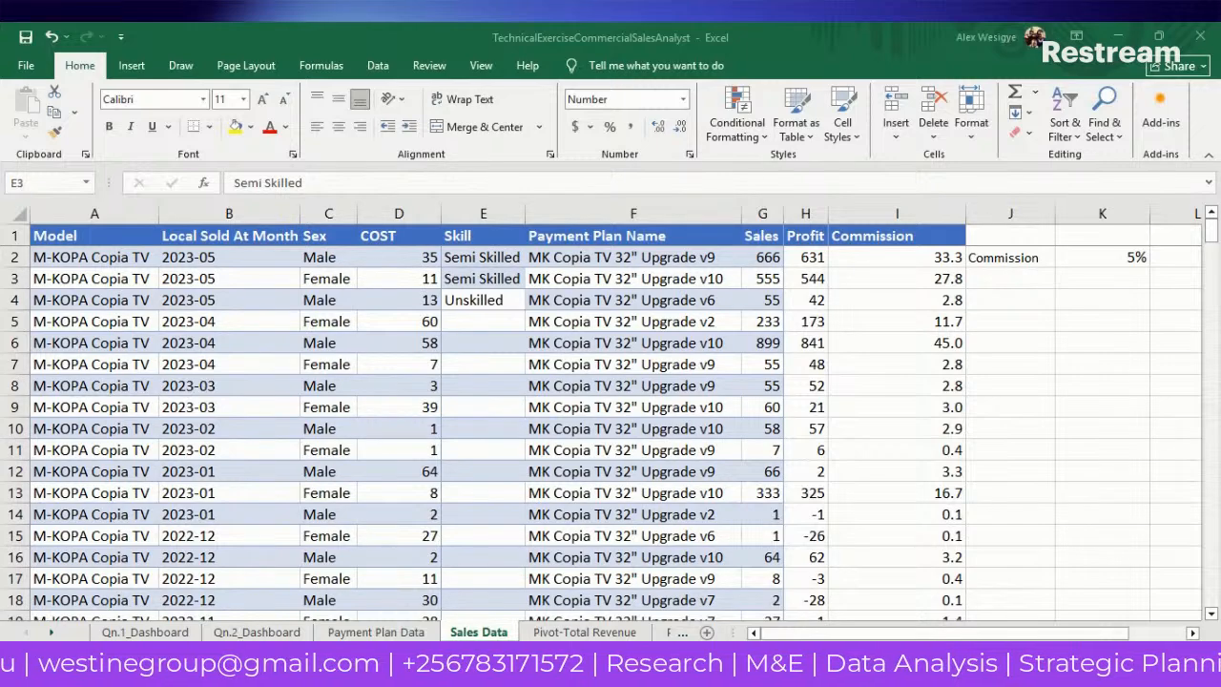
pyautogui.hotkey('alt', 'Tab')
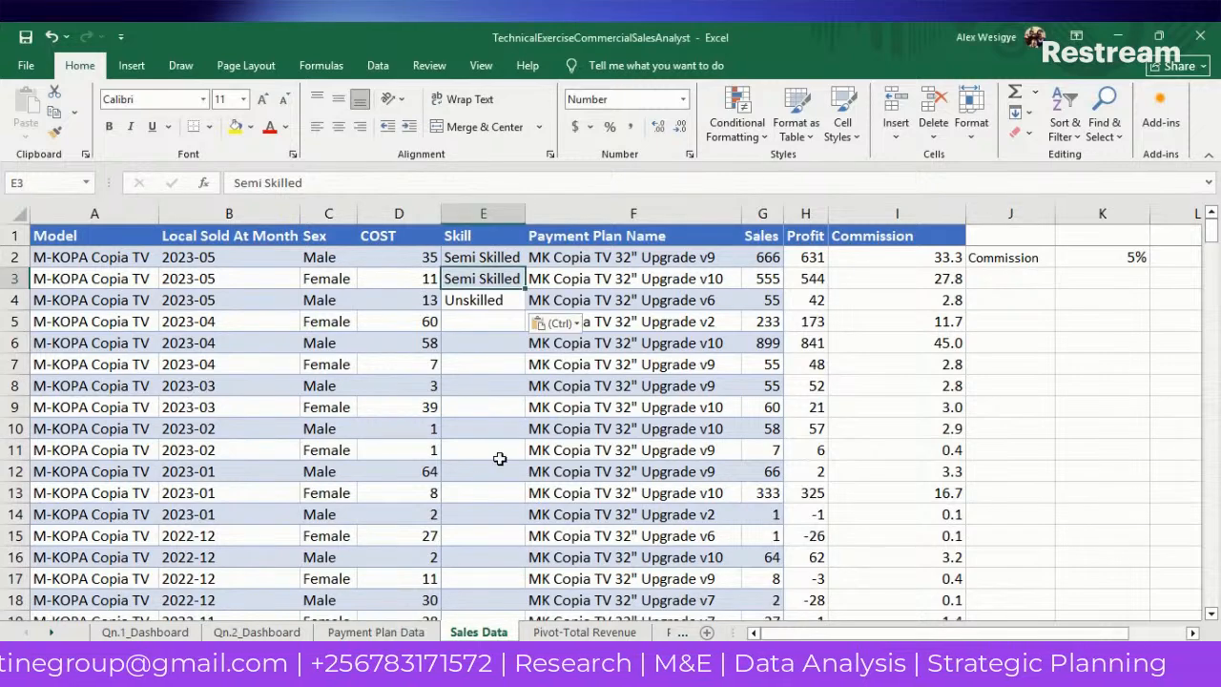
# Copy the three skill values in E2:E4 and paste them into E5:E7 and E8:E10.
pyautogui.click(478, 378)
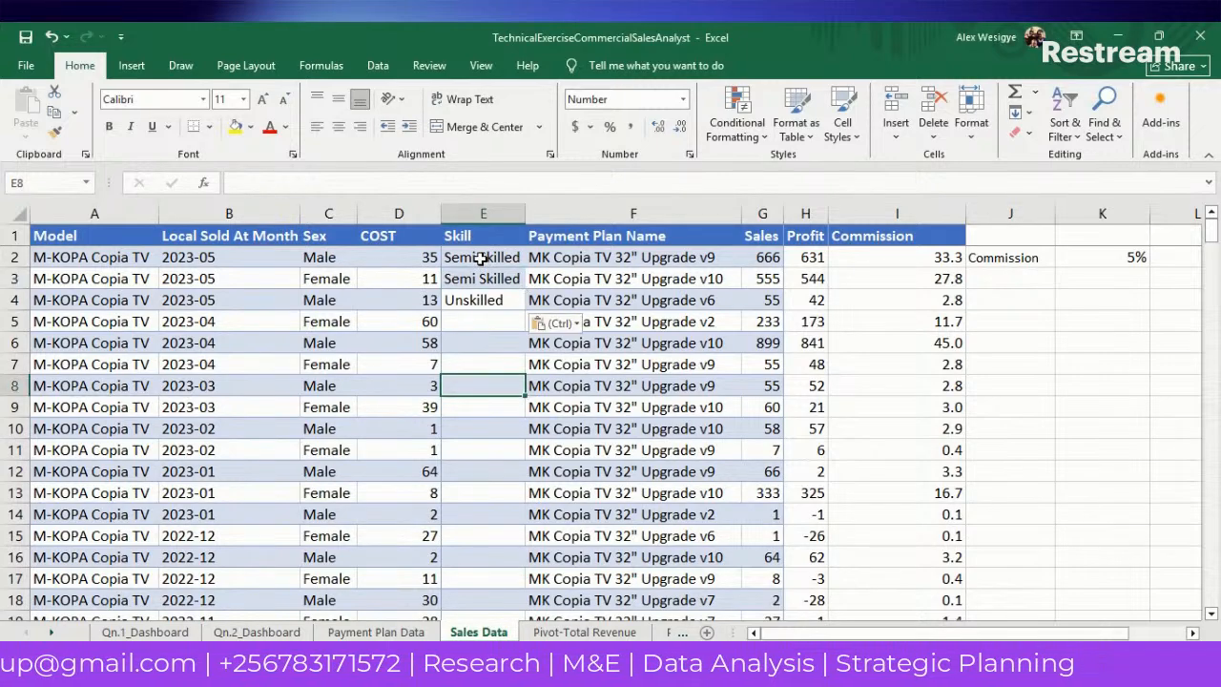
pyautogui.moveTo(480, 257); pyautogui.dragTo(477, 296)
pyautogui.hotkey('ctrl', 'c')
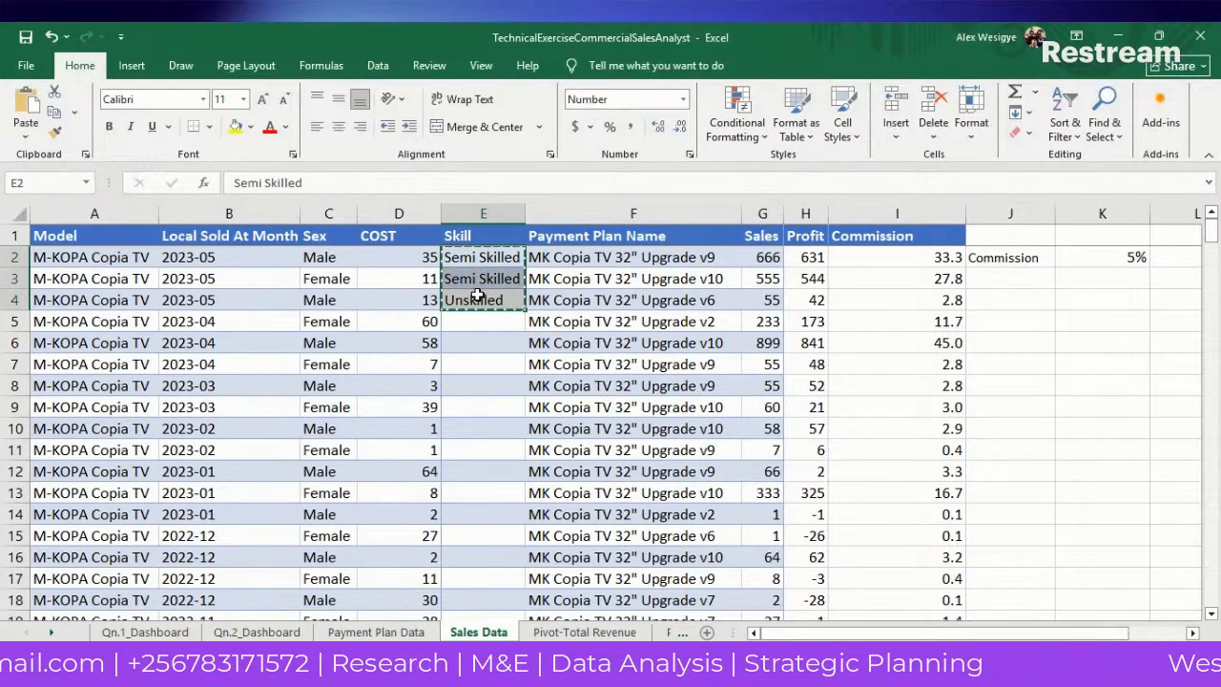
pyautogui.press('Down')
pyautogui.press('Down')
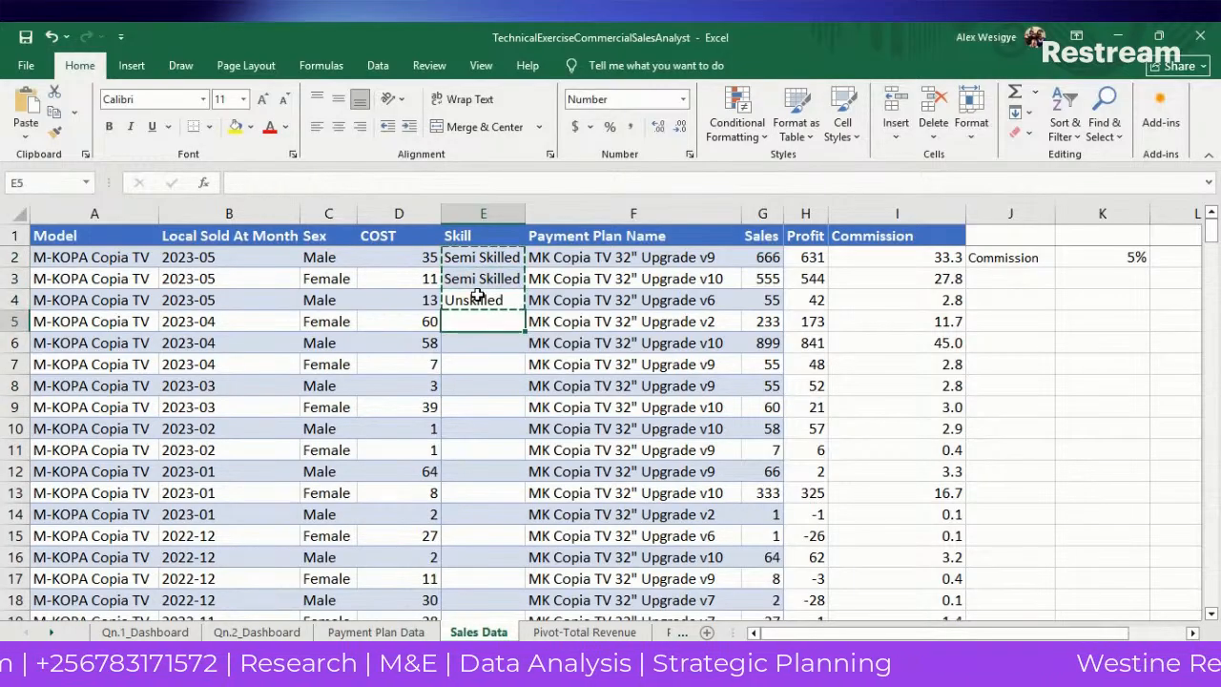
pyautogui.hotkey('ctrl', 'v')
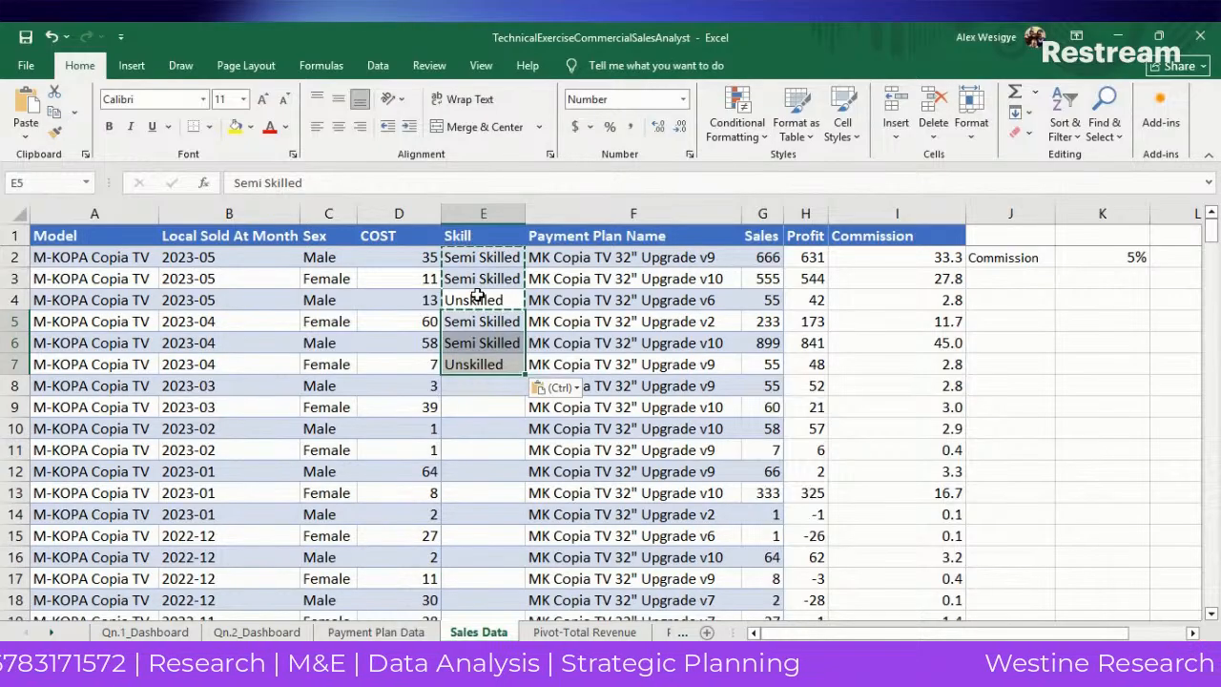
pyautogui.press('Down')
pyautogui.press('Down')
pyautogui.press('Down')
pyautogui.hotkey('ctrl', 'v')
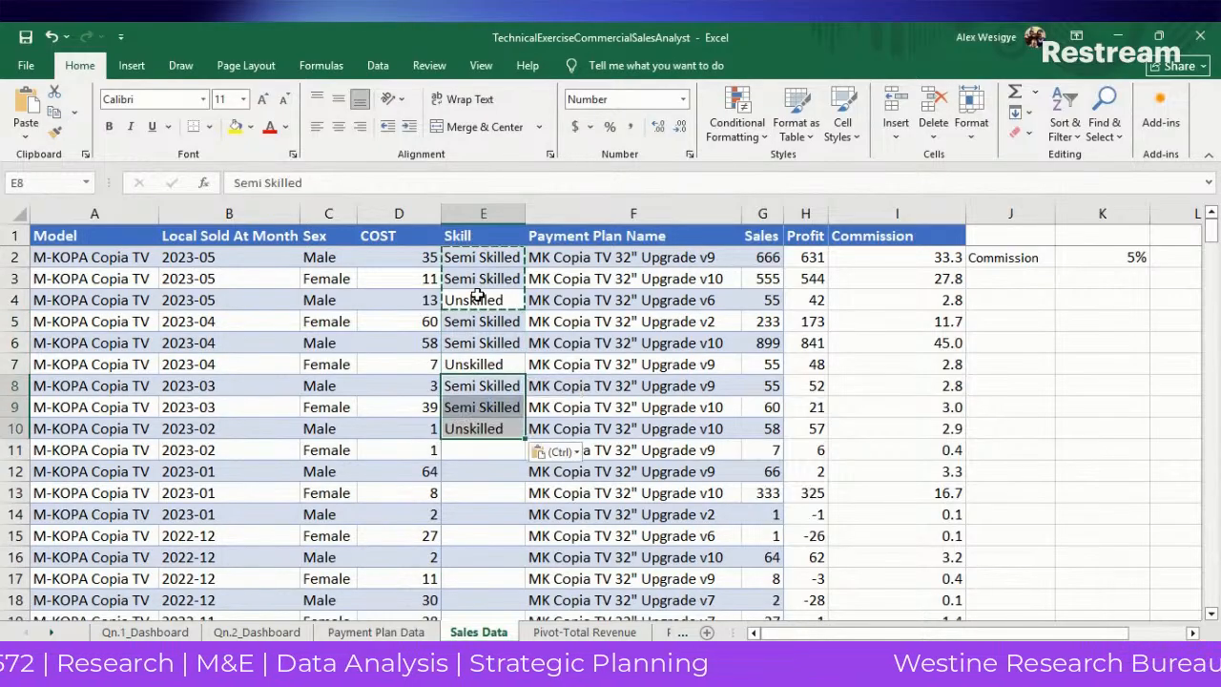
# Copy the skill values in E5:E10 into E11:E16 and clear the copy selection.
pyautogui.click(513, 510)
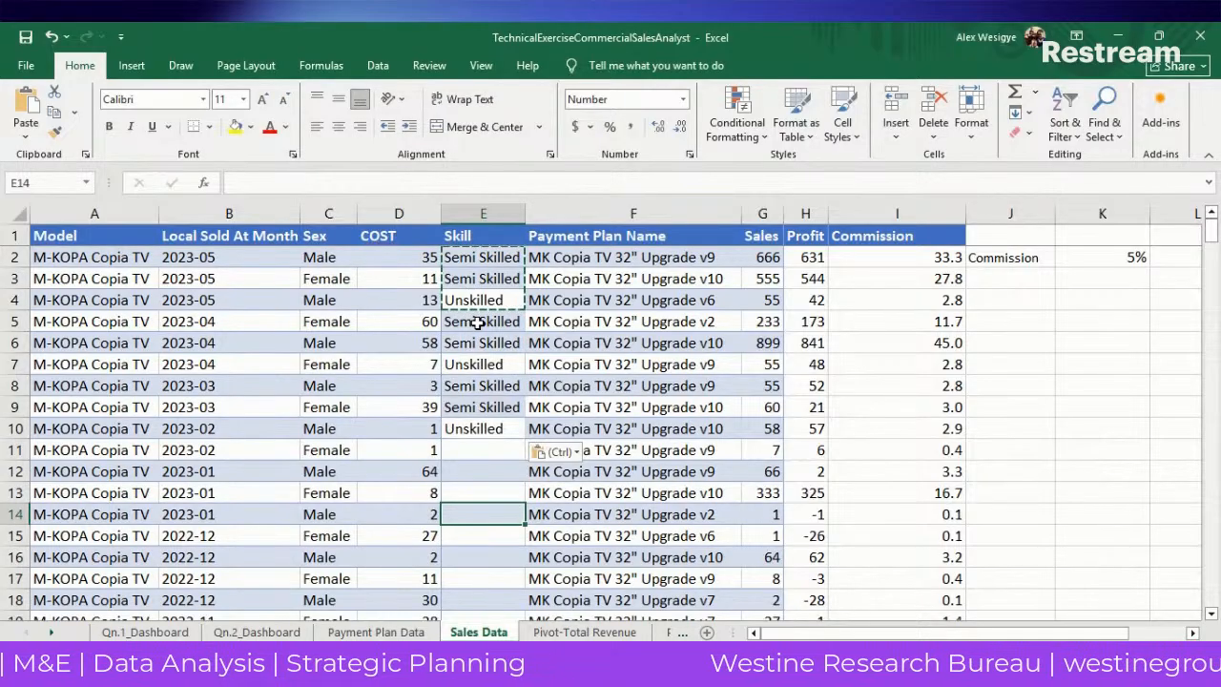
pyautogui.moveTo(477, 321); pyautogui.dragTo(475, 428)
pyautogui.hotkey('ctrl', 'c')
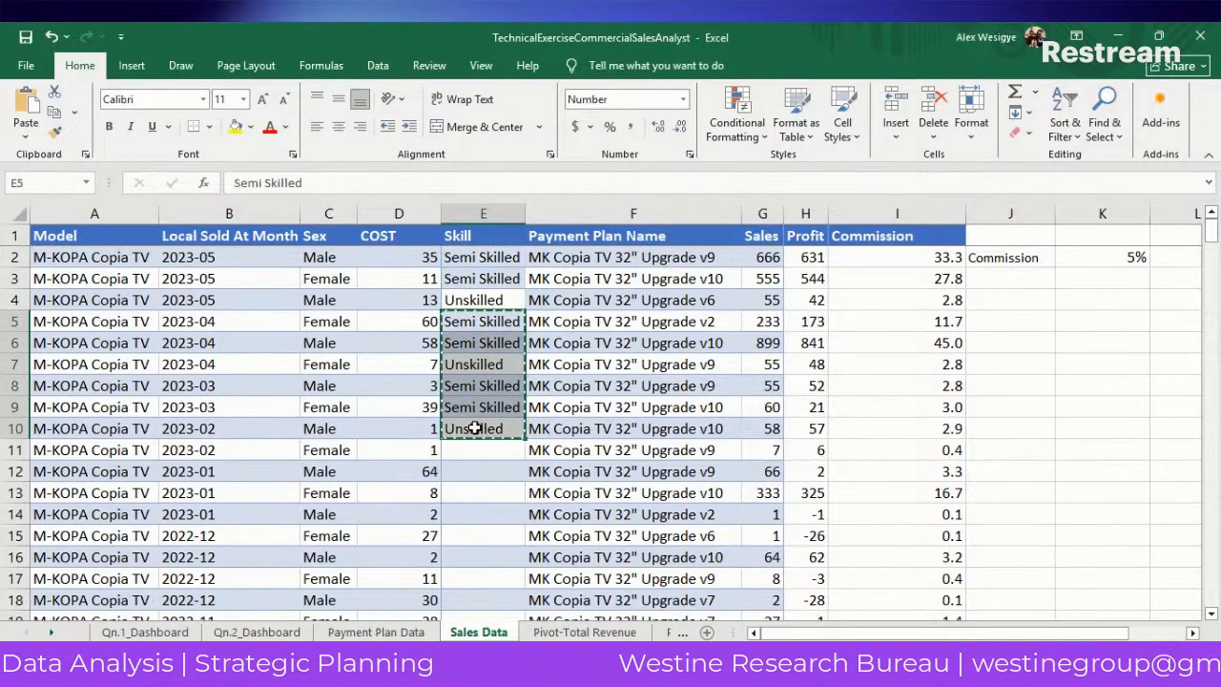
pyautogui.click(478, 459)
pyautogui.hotkey('ctrl', 'v')
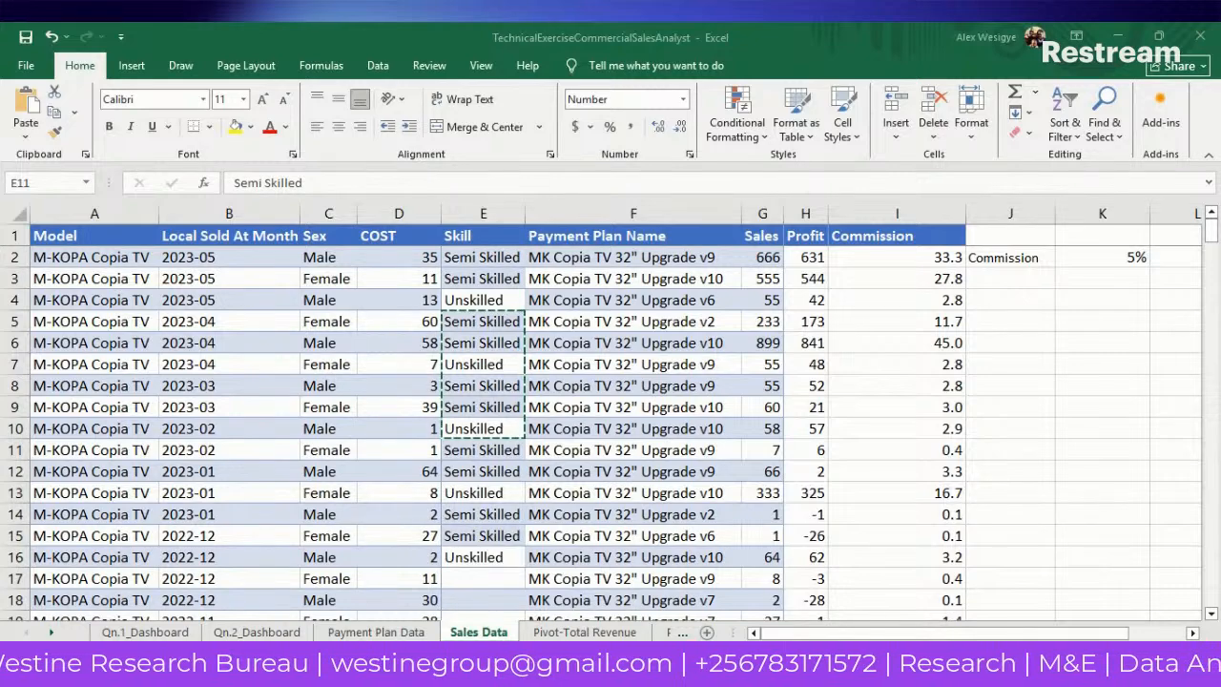
pyautogui.hotkey('ctrl', 'v')
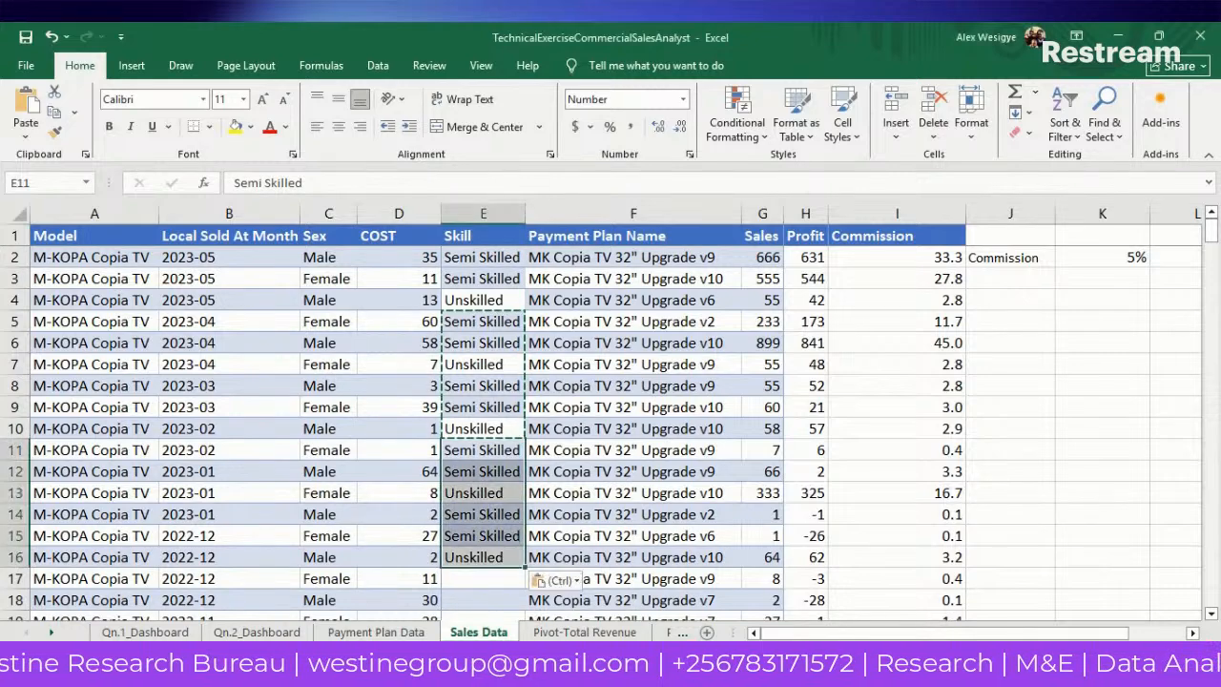
pyautogui.click(497, 582)
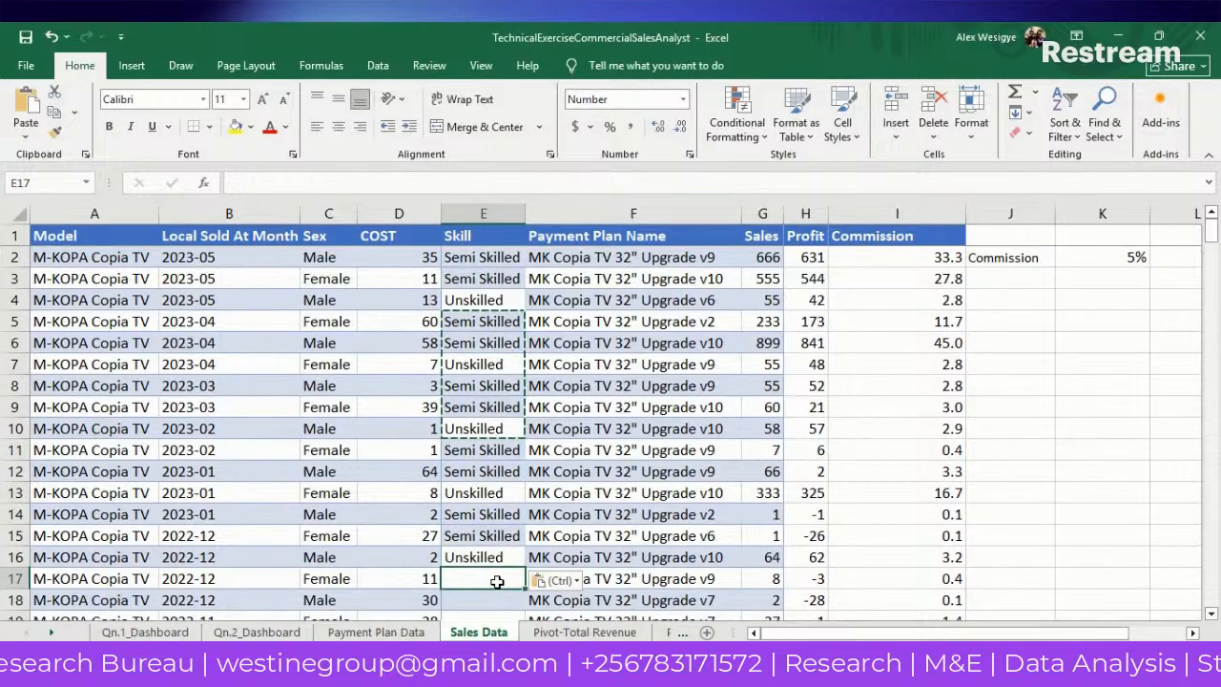
pyautogui.click(472, 389)
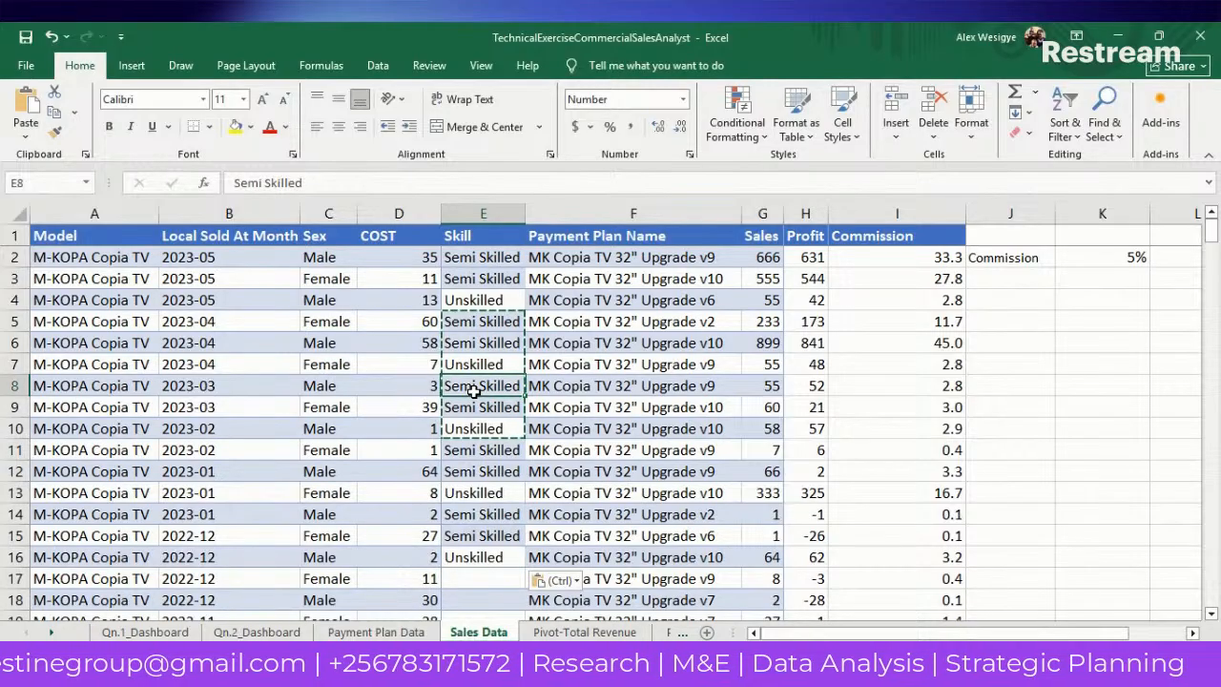
pyautogui.press('Escape')
pyautogui.click(474, 534)
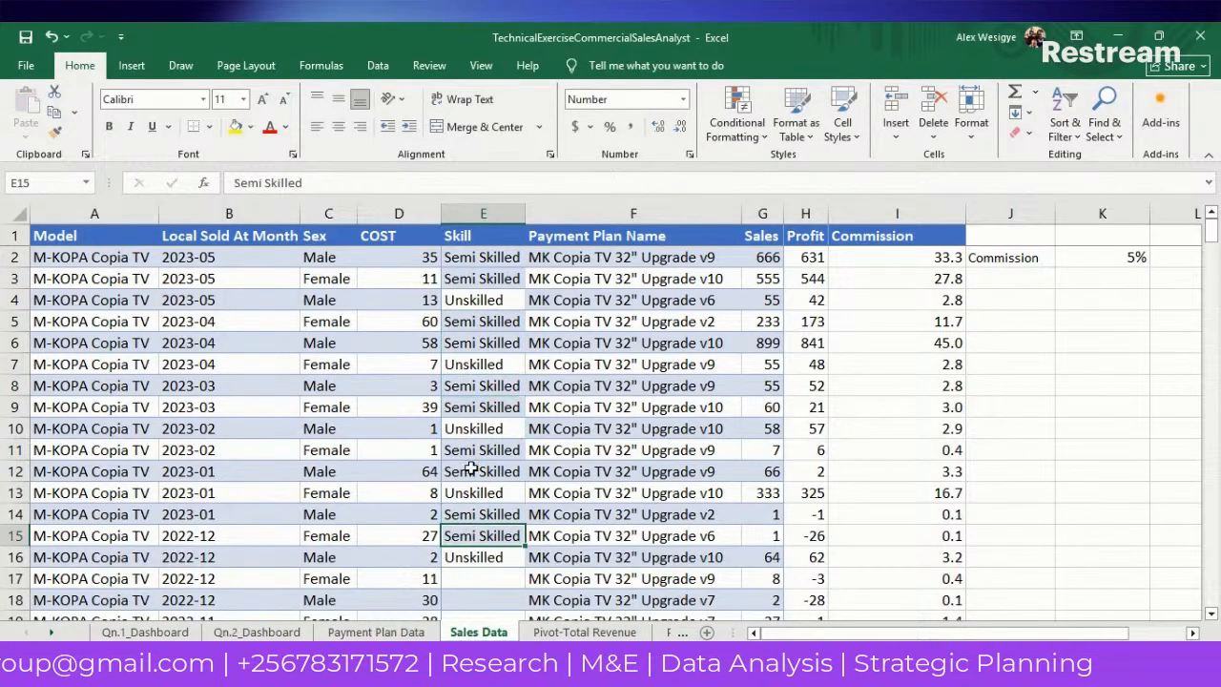
# Copy the nine skill values in E8:E16 and paste them into E17:E25.
pyautogui.moveTo(474, 385); pyautogui.dragTo(474, 550)
pyautogui.hotkey('ctrl', 'c')
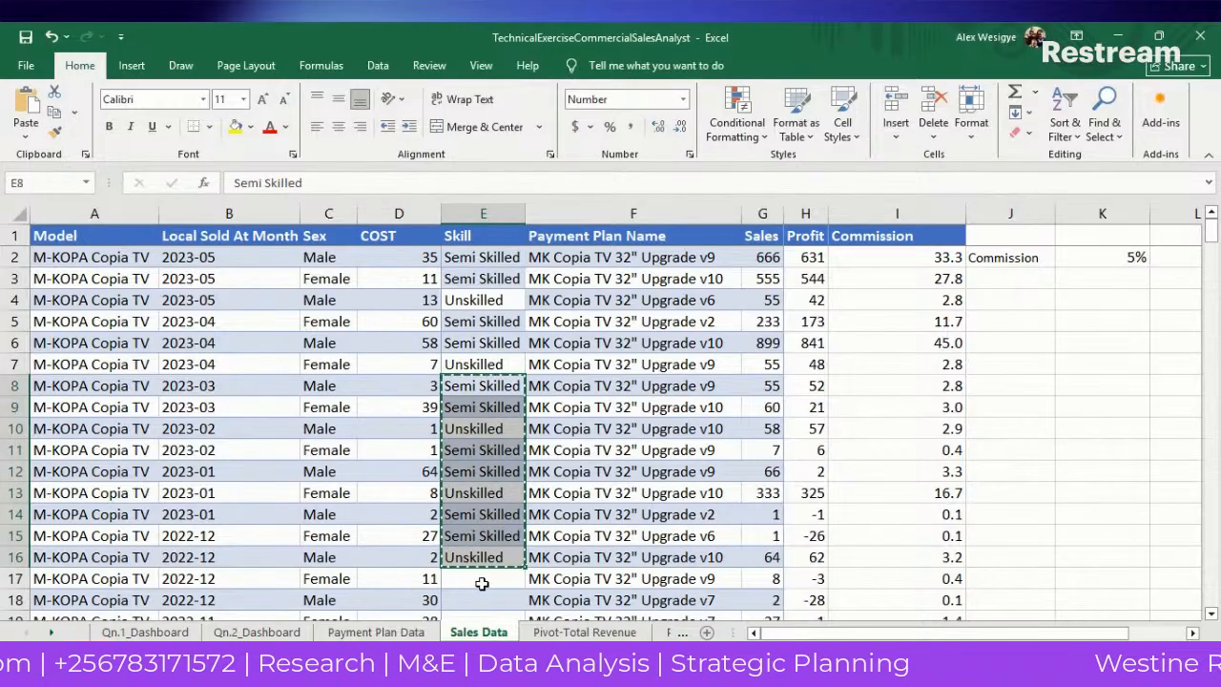
pyautogui.click(483, 584)
pyautogui.hotkey('ctrl', 'v')
# Paste the copied skill values again into the next empty Skill cells, E26:E34.
pyautogui.press('Down')
pyautogui.press('Down')
pyautogui.press('Down')
pyautogui.press('Down')
pyautogui.press('Down')
pyautogui.press('Down')
pyautogui.press('Down')
pyautogui.press('Down')
pyautogui.press('Down')
pyautogui.press('Down')
pyautogui.press('Down')
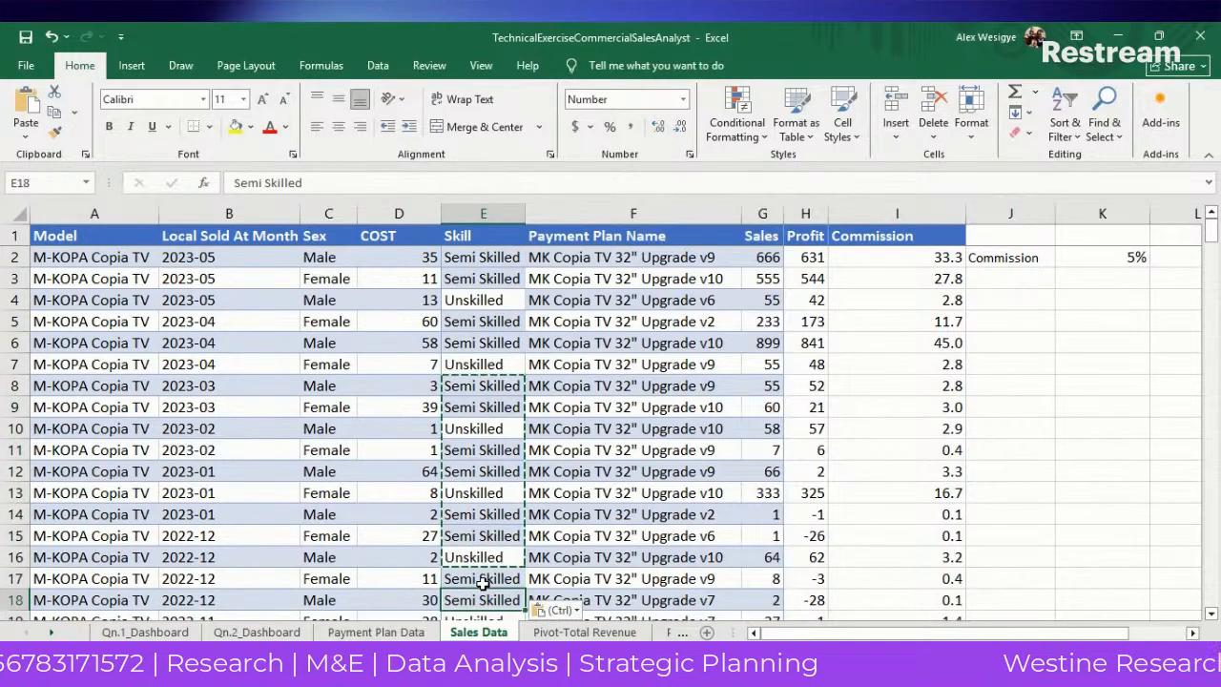
pyautogui.hotkey('shift', 'Up')
pyautogui.hotkey('shift', 'Up')
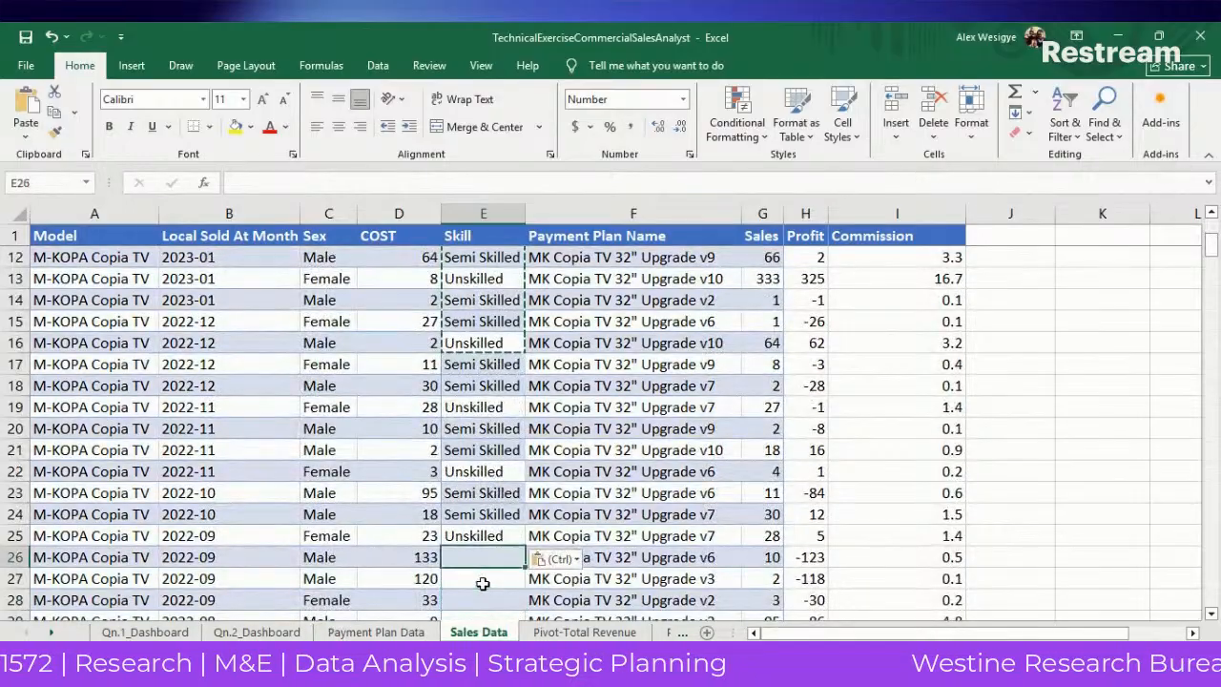
pyautogui.hotkey('ctrl', 'v')
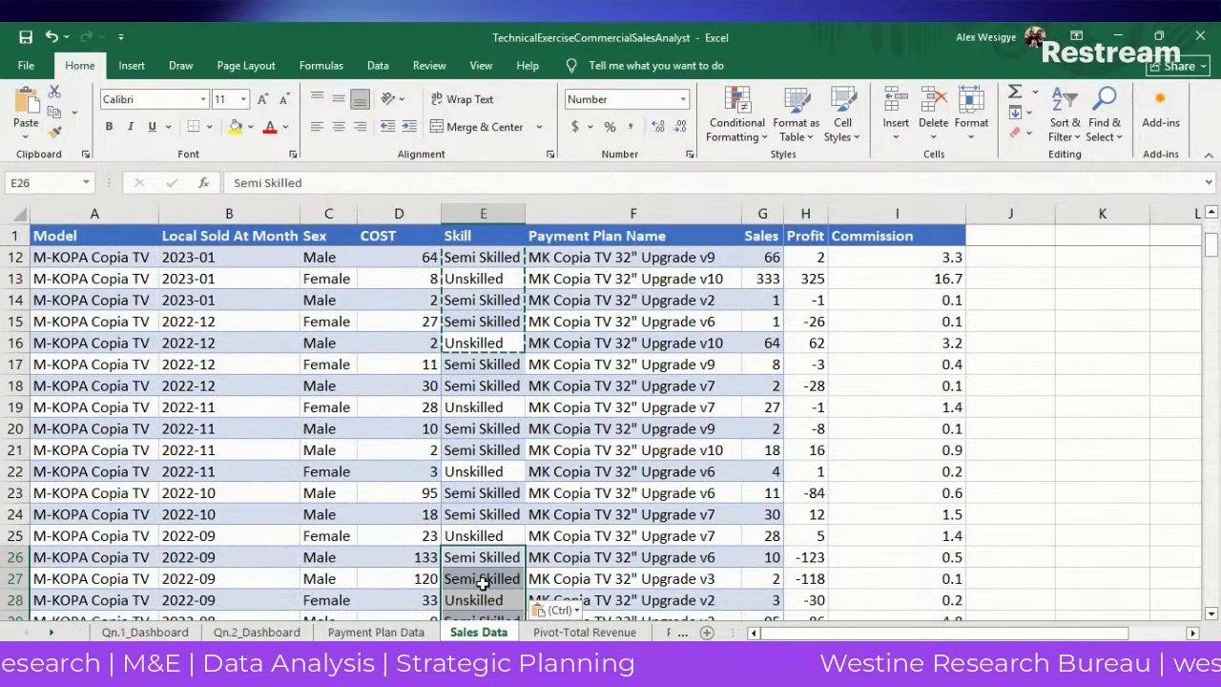
# Copy the seven skill values in E28:E34 and paste them into E35:E41.
pyautogui.press('Down')
pyautogui.press('Down')
pyautogui.press('Down')
pyautogui.press('Down')
pyautogui.press('Down')
pyautogui.press('Down')
pyautogui.press('Down')
pyautogui.press('Down')
pyautogui.press('Down')
pyautogui.press('Down')
pyautogui.press('Down')
pyautogui.press('Down')
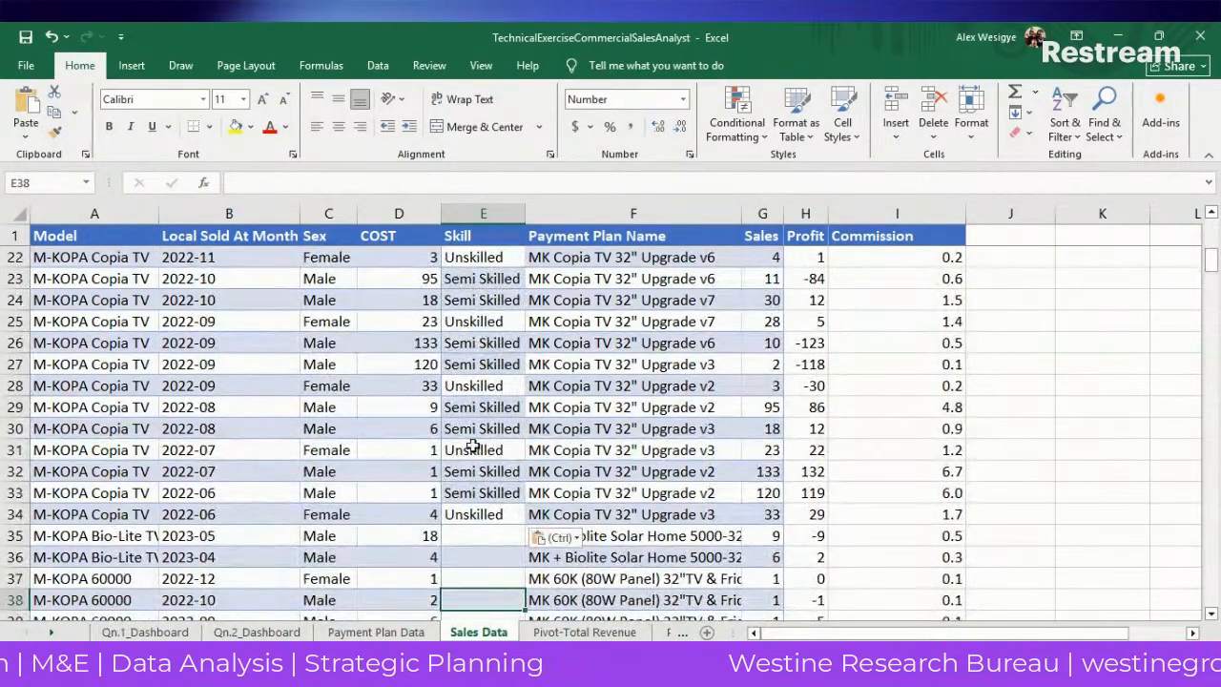
pyautogui.moveTo(458, 385); pyautogui.dragTo(464, 512)
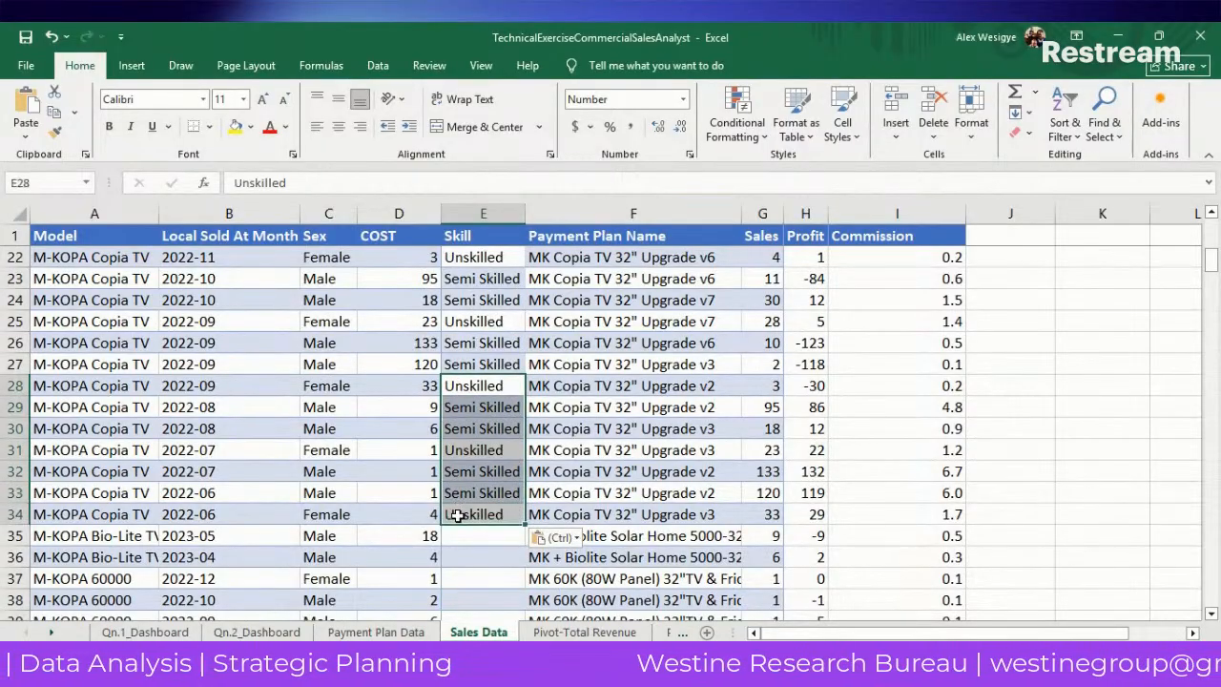
pyautogui.hotkey('ctrl', 'c')
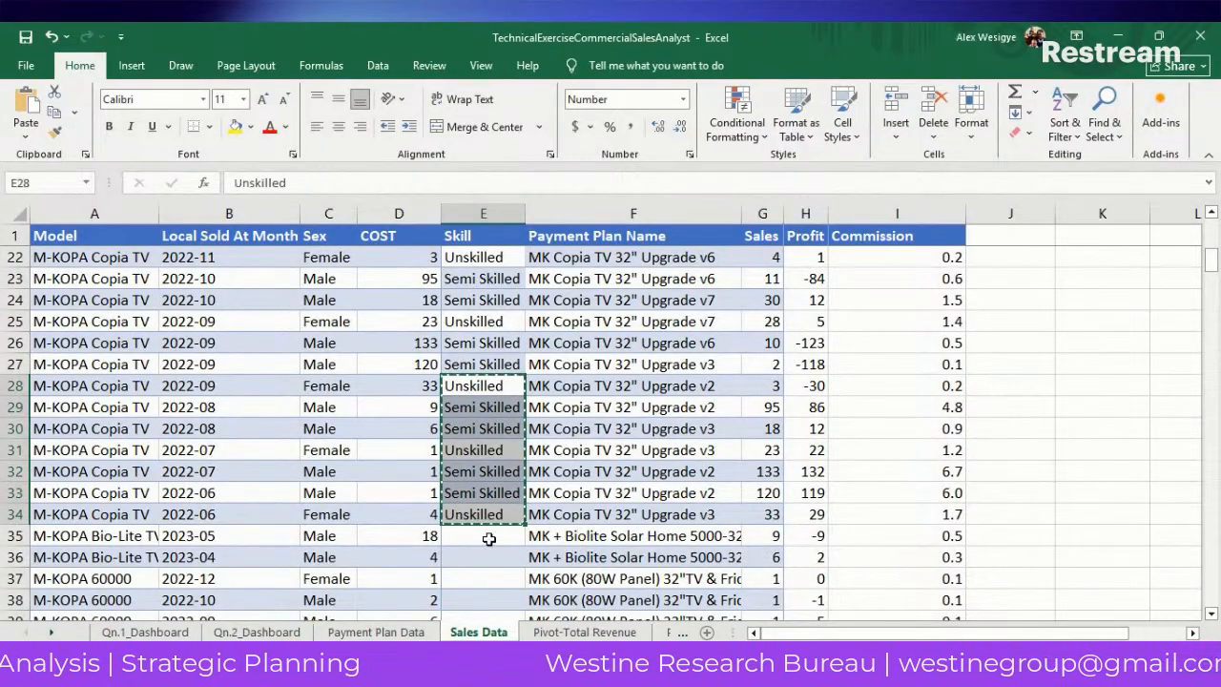
pyautogui.click(483, 536)
pyautogui.hotkey('ctrl', 'v')
# Fill the remaining rows of the Skill column by auto-filling down from the values in E34:E41.
pyautogui.press('Down')
pyautogui.press('Down')
pyautogui.press('Down')
pyautogui.press('Down')
pyautogui.press('Down')
pyautogui.press('Down')
pyautogui.press('Down')
pyautogui.press('Down')
pyautogui.press('Down')
pyautogui.press('Down')
pyautogui.press('Down')
pyautogui.press('Down')
pyautogui.press('Down')
pyautogui.press('Down')
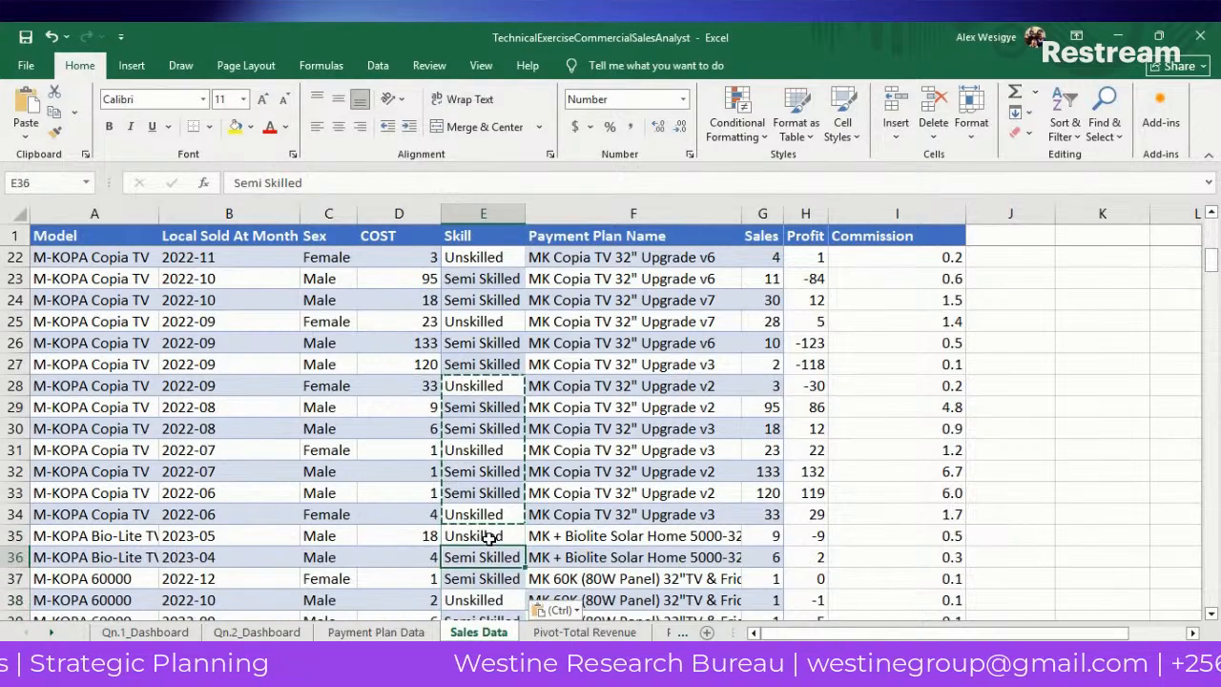
pyautogui.press('Up')
pyautogui.press('Up')
pyautogui.press('Up')
pyautogui.press('Up')
pyautogui.press('Up')
pyautogui.press('Up')
pyautogui.press('Up')
pyautogui.press('Up')
pyautogui.press('Up')
pyautogui.press('Up')
pyautogui.press('Up')
pyautogui.press('Up')
pyautogui.press('Up')
pyautogui.press('Up')
pyautogui.press('Up')
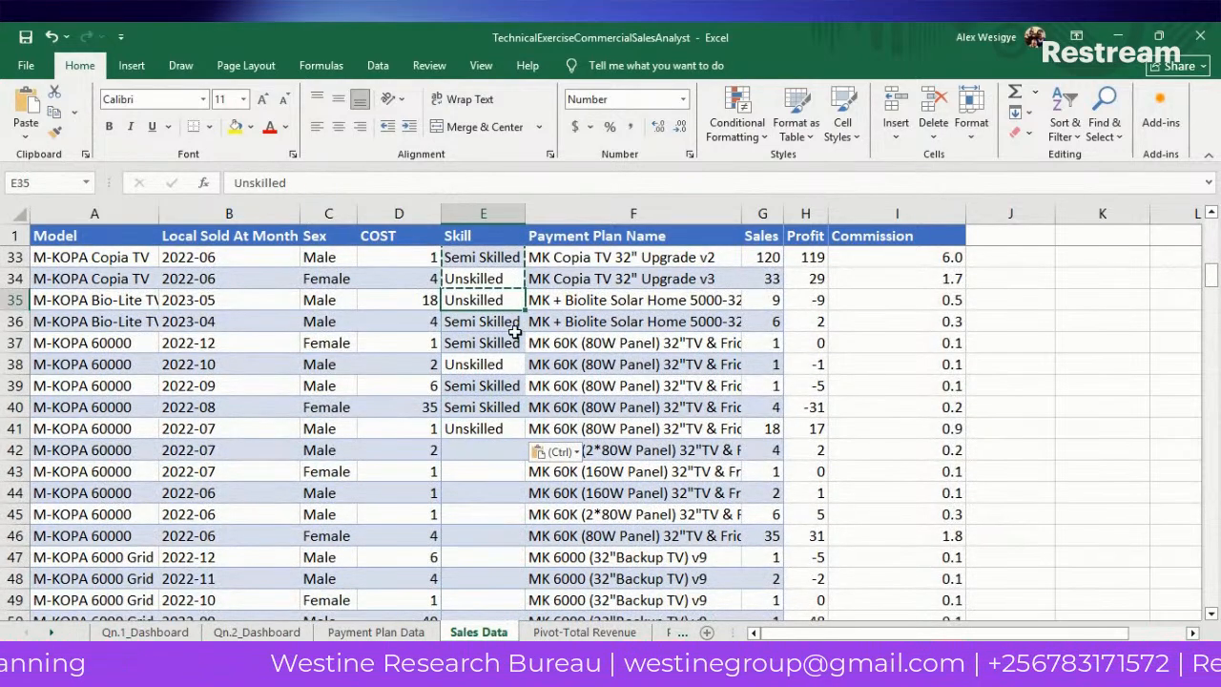
pyautogui.moveTo(474, 278); pyautogui.dragTo(488, 427)
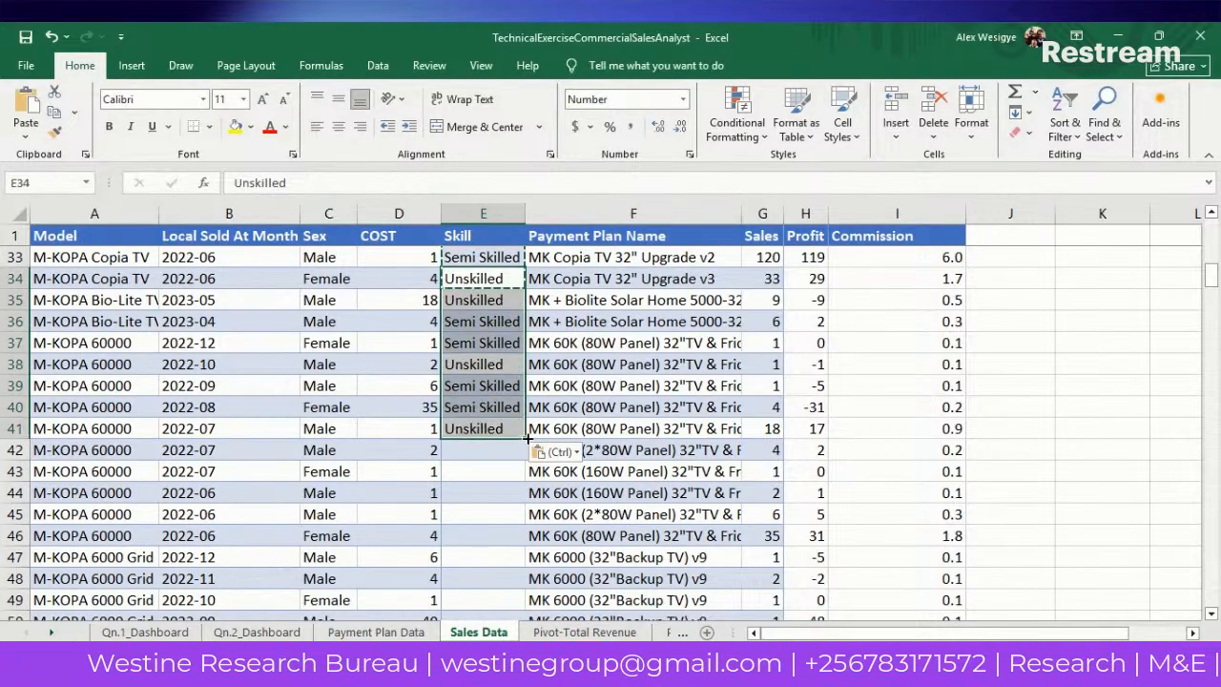
pyautogui.doubleClick(526, 439)
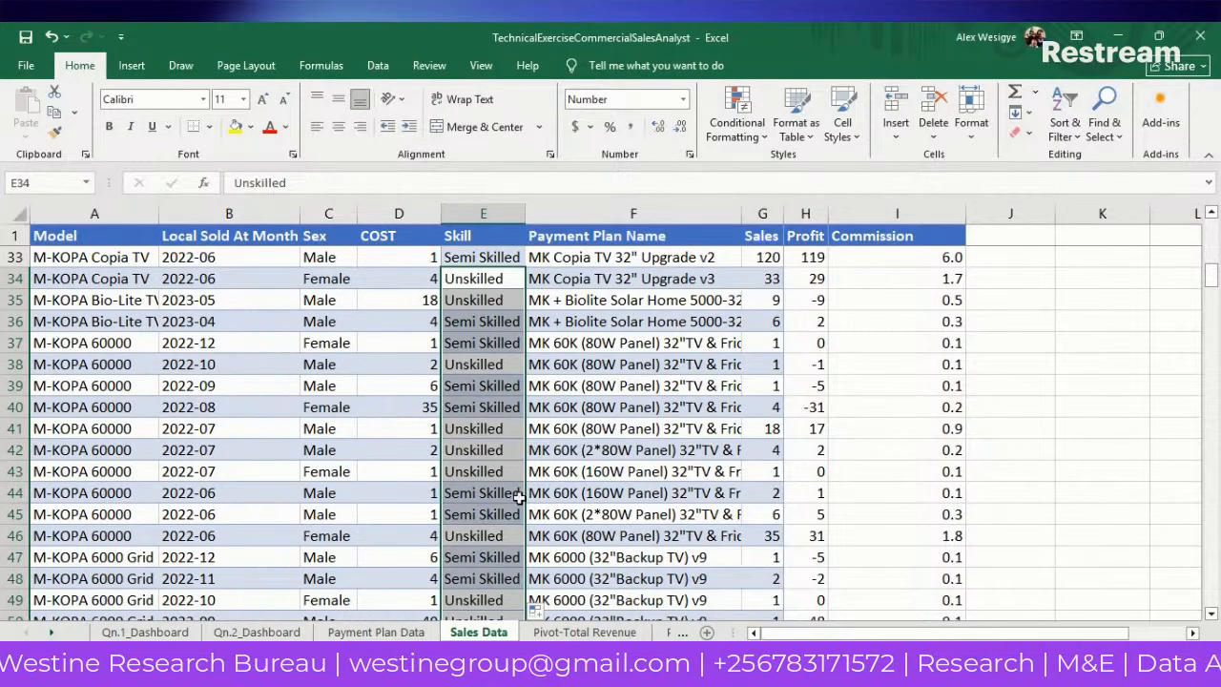
pyautogui.click(534, 669)
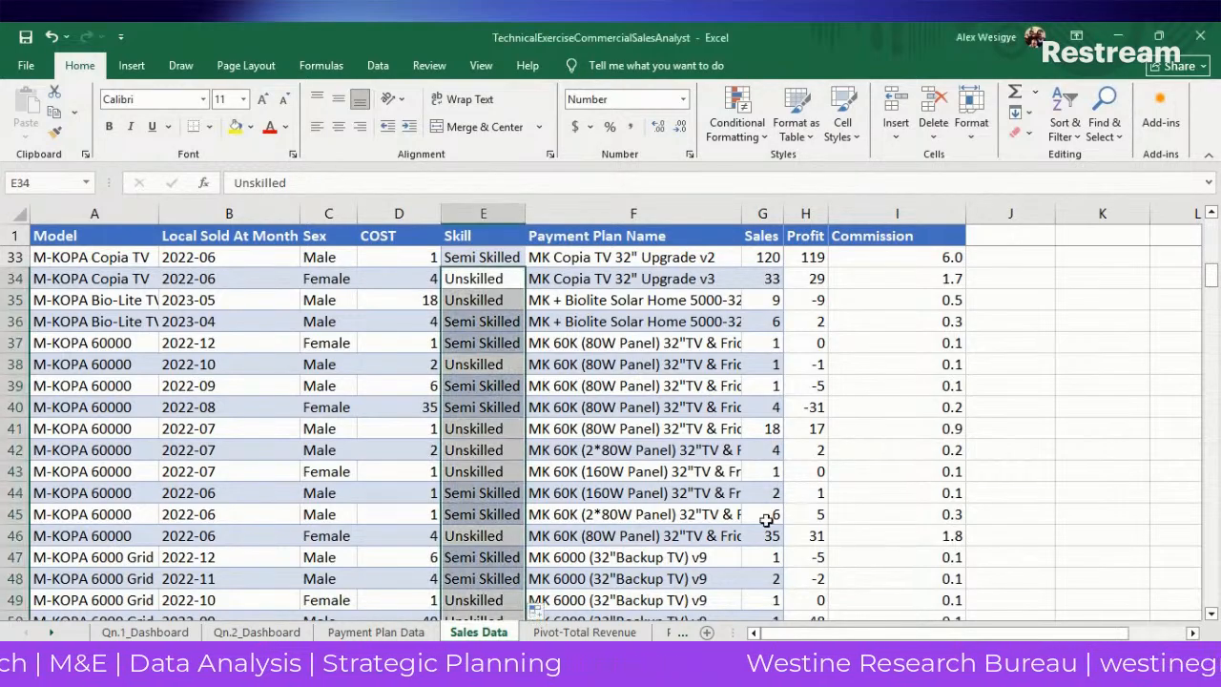
# Examine the filled Skill column further down the table and return to its header in E1.
pyautogui.click(515, 516)
pyautogui.press('Down')
pyautogui.press('Down')
pyautogui.press('Down')
pyautogui.press('Down')
pyautogui.press('Down')
pyautogui.press('Down')
pyautogui.press('Down')
pyautogui.press('Down')
pyautogui.press('Down')
pyautogui.press('Down')
pyautogui.press('Down')
pyautogui.press('Down')
pyautogui.press('Down')
pyautogui.press('Down')
pyautogui.press('Down')
pyautogui.press('Down')
pyautogui.press('Down')
pyautogui.press('Down')
pyautogui.press('Down')
pyautogui.press('Down')
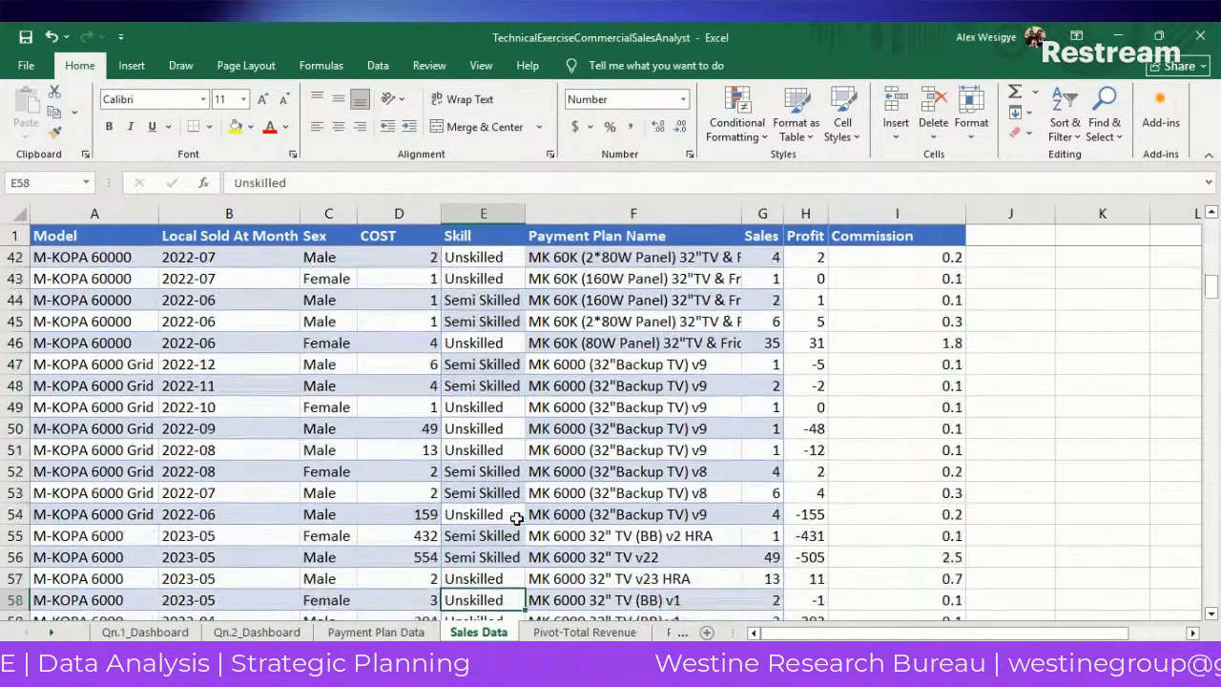
pyautogui.press('Up')
pyautogui.press('Up')
pyautogui.press('Up')
pyautogui.press('Up')
pyautogui.press('Up')
pyautogui.press('Up')
pyautogui.press('Up')
pyautogui.press('Up')
pyautogui.press('Up')
pyautogui.press('Up')
pyautogui.press('Up')
pyautogui.press('Up')
pyautogui.press('Up')
pyautogui.press('Up')
pyautogui.press('Up')
pyautogui.press('Up')
pyautogui.press('Up')
pyautogui.press('Up')
pyautogui.press('Up')
pyautogui.press('Up')
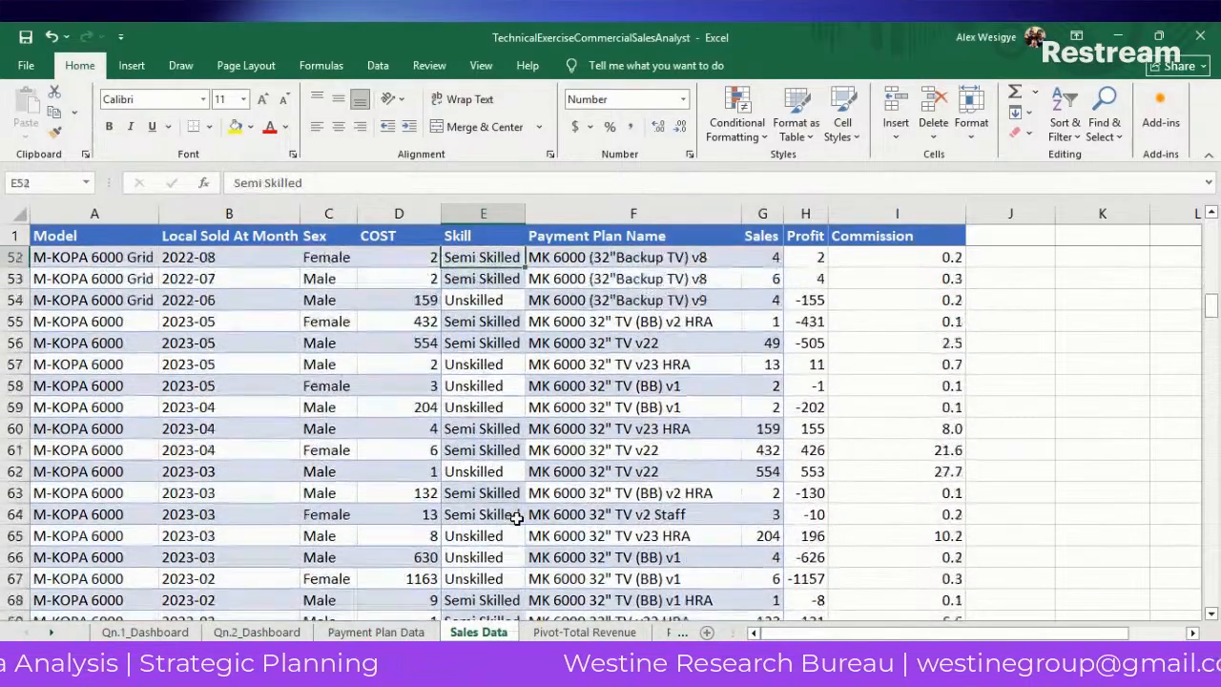
pyautogui.press('Up')
pyautogui.press('Up')
pyautogui.press('Up')
pyautogui.press('Up')
pyautogui.press('Up')
pyautogui.press('Up')
pyautogui.press('Up')
pyautogui.press('Up')
pyautogui.press('Up')
pyautogui.press('Up')
pyautogui.press('Up')
pyautogui.press('Up')
pyautogui.press('Up')
pyautogui.press('Up')
pyautogui.press('Up')
pyautogui.press('Up')
pyautogui.press('Up')
pyautogui.press('Up')
pyautogui.press('Up')
pyautogui.press('Up')
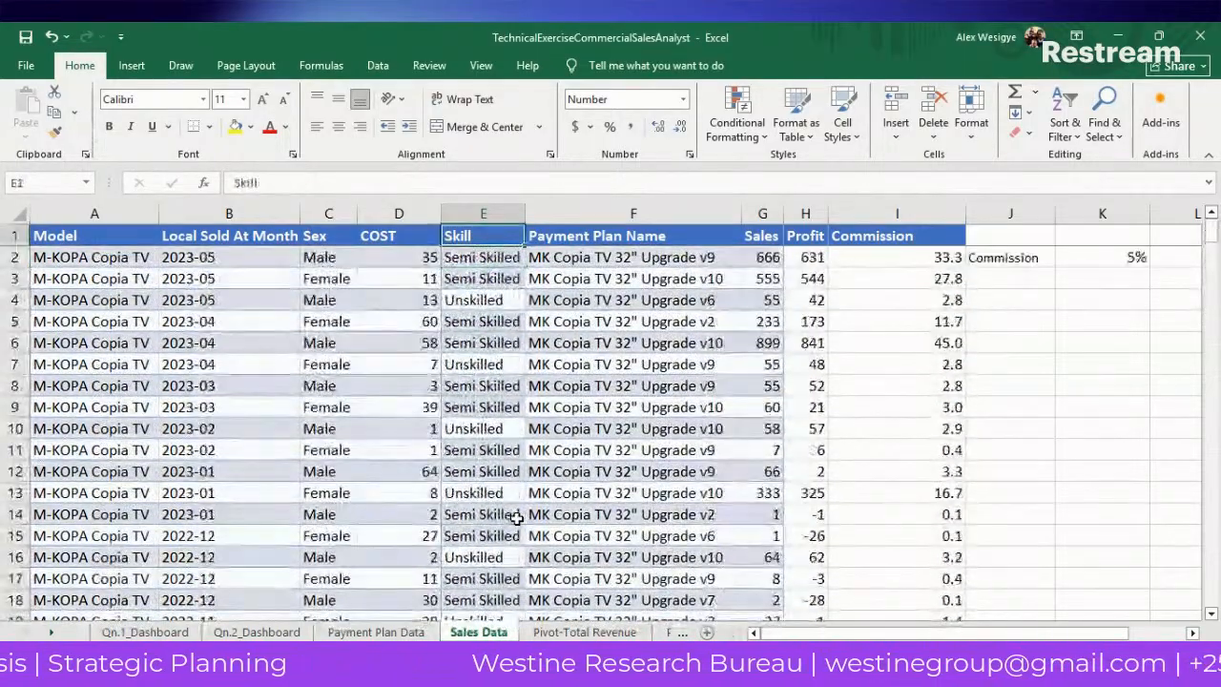
pyautogui.press('Left')
pyautogui.press('Down')
pyautogui.press('Down')
pyautogui.press('Down')
pyautogui.press('Down')
pyautogui.press('Down')
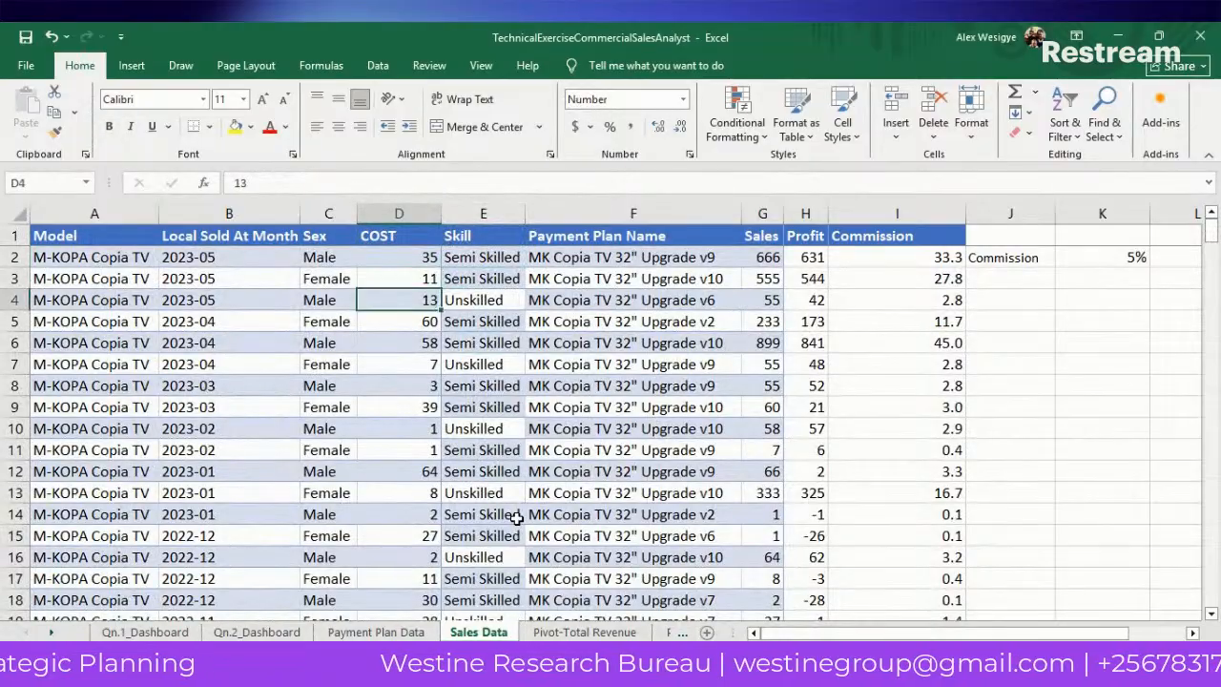
pyautogui.press('Down')
pyautogui.press('Down')
pyautogui.press('Up')
pyautogui.press('Up')
pyautogui.press('Up')
pyautogui.press('Up')
pyautogui.press('Up')
pyautogui.press('Up')
pyautogui.press('Up')
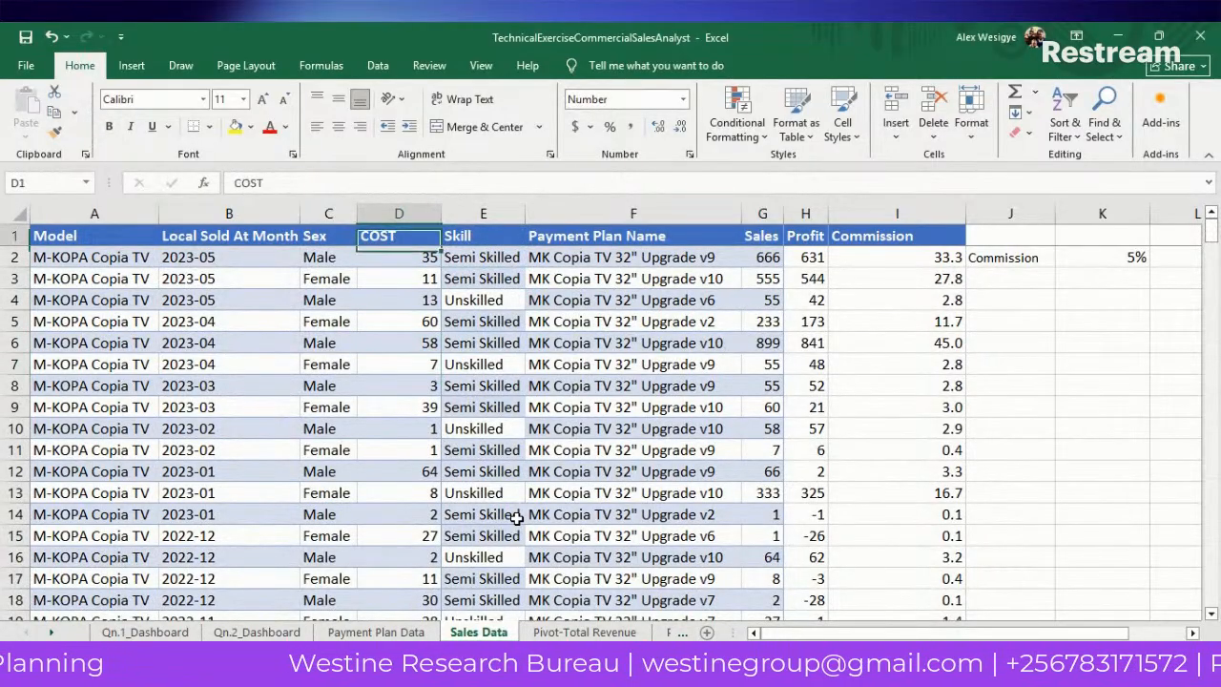
pyautogui.press('Down')
pyautogui.press('Down')
pyautogui.press('Down')
pyautogui.press('Up')
pyautogui.press('Up')
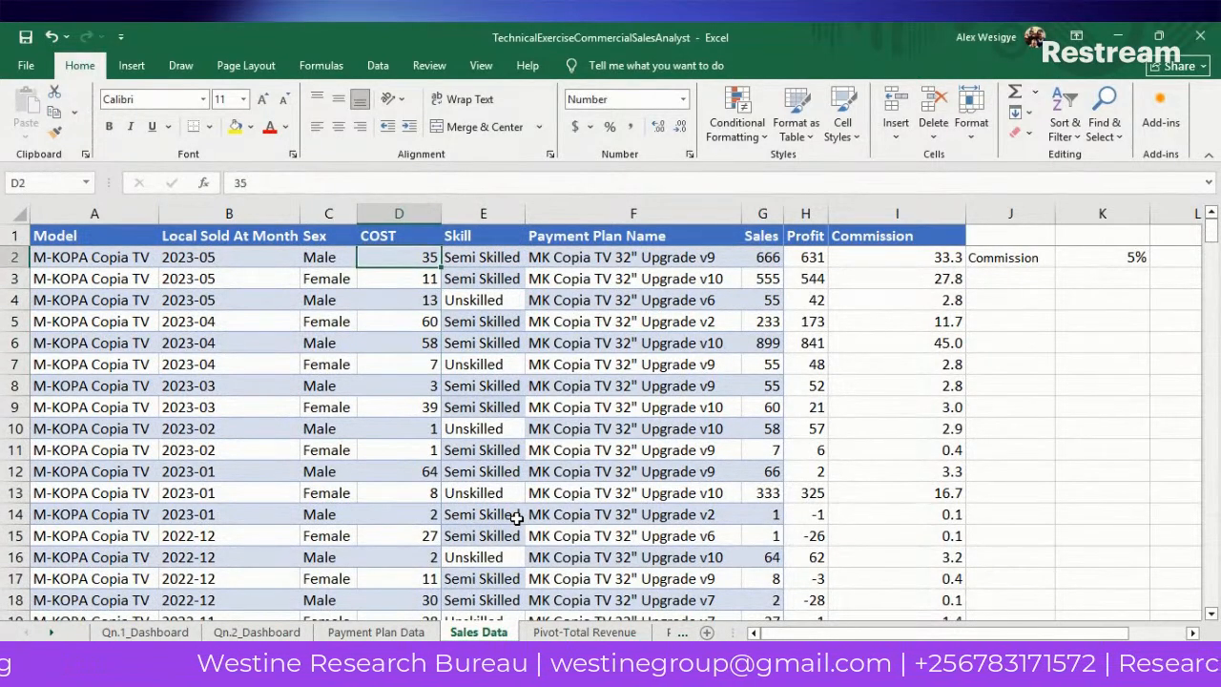
pyautogui.press('Down')
pyautogui.press('Down')
pyautogui.press('Down')
pyautogui.press('Up')
pyautogui.press('Up')
pyautogui.press('Up')
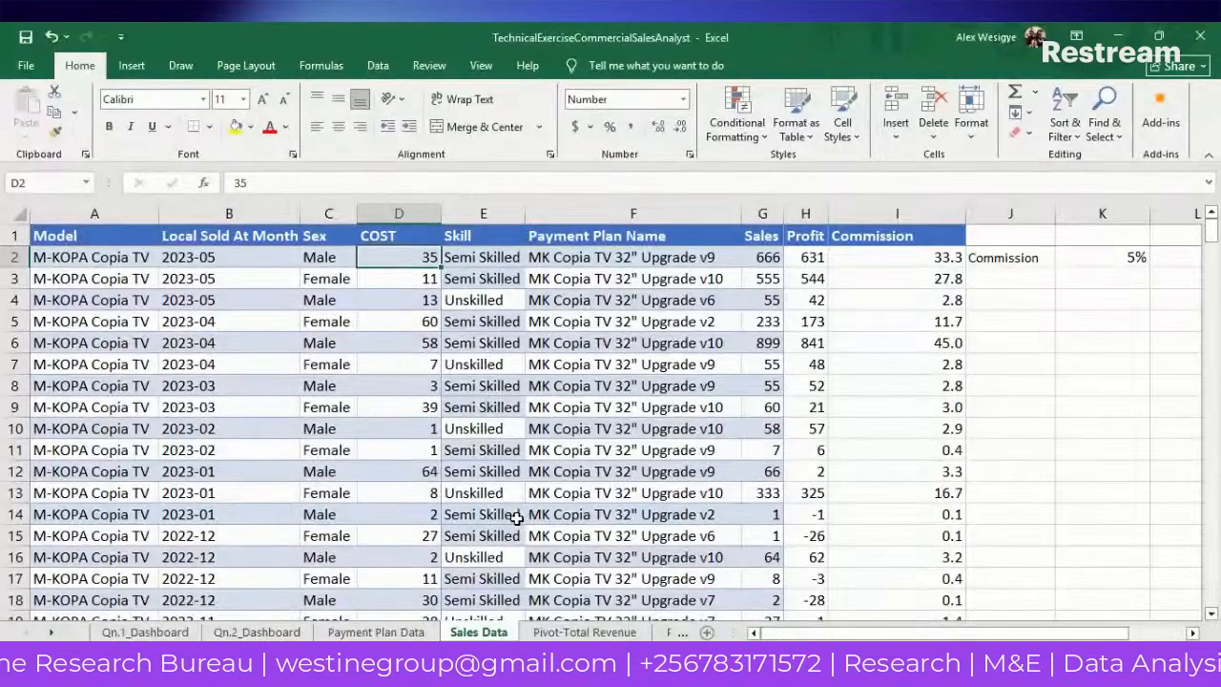
# Examine the COST values in the first rows and return to the column's header in D1.
pyautogui.press('Down')
pyautogui.press('Down')
pyautogui.press('Down')
pyautogui.press('Down')
pyautogui.press('Down')
pyautogui.press('Down')
pyautogui.press('Down')
pyautogui.press('Down')
pyautogui.press('Down')
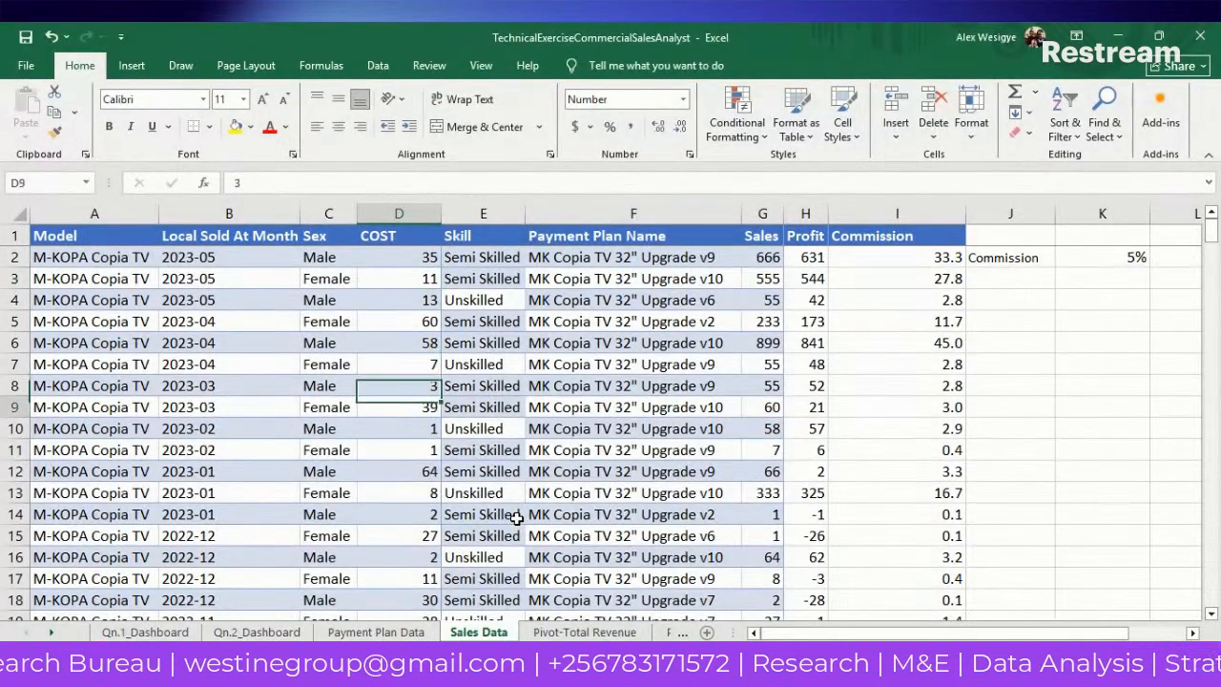
pyautogui.press('Up')
pyautogui.press('Up')
pyautogui.press('Up')
pyautogui.press('Up')
pyautogui.press('Up')
pyautogui.press('Up')
pyautogui.press('Up')
pyautogui.press('Up')
pyautogui.press('Up')
pyautogui.press('Up')
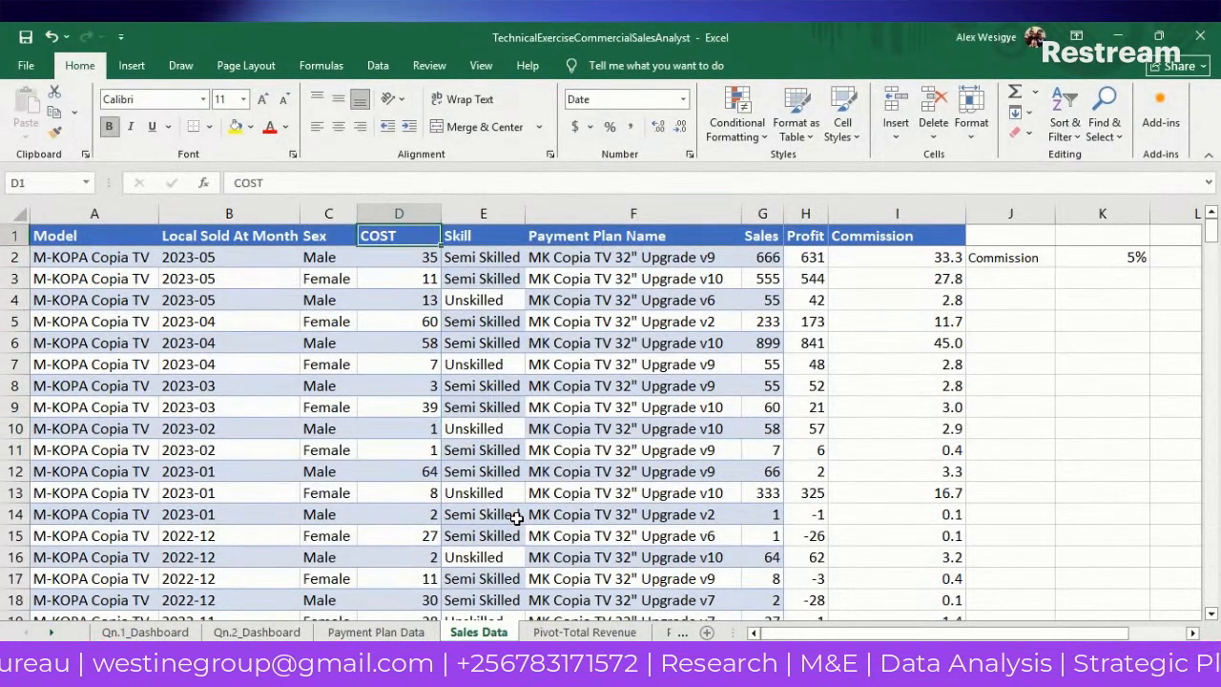
# Look across the columns from COST to the list of function topics beside the table.
pyautogui.press('Down')
pyautogui.press('Down')
pyautogui.press('Right')
pyautogui.press('Right')
pyautogui.press('Right')
pyautogui.press('Right')
pyautogui.press('Right')
pyautogui.press('Right')
pyautogui.press('Right')
pyautogui.press('Right')
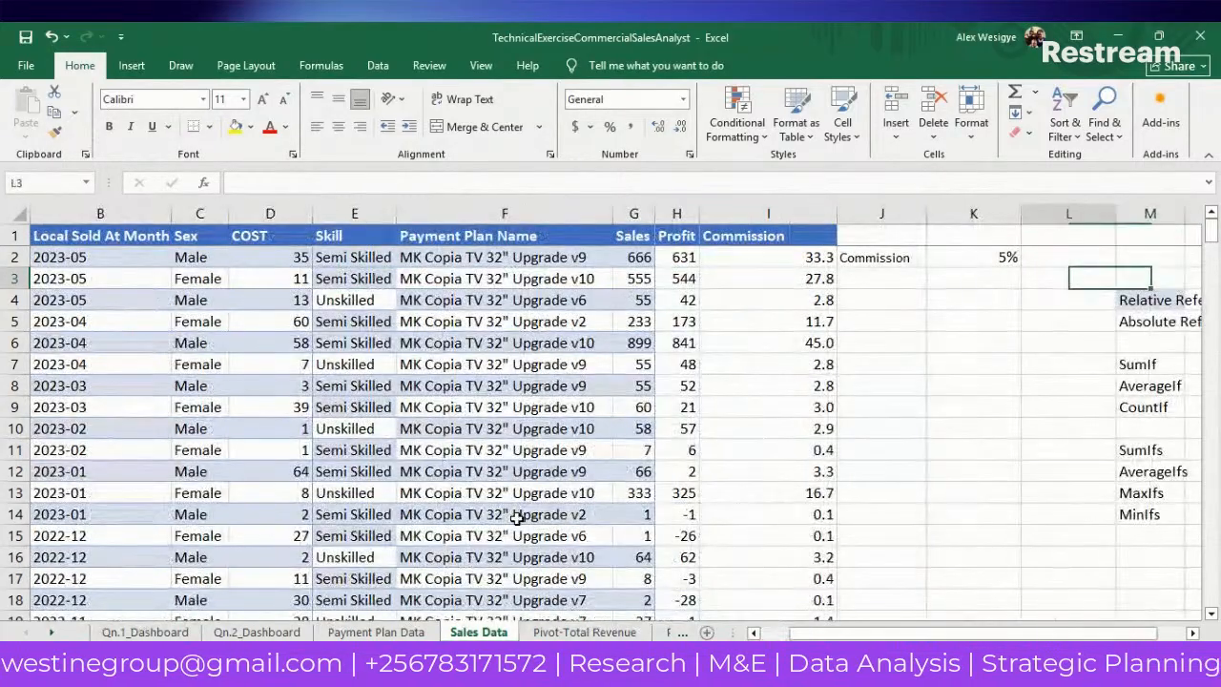
# Reduce the first two Sales values to 66 in G2 and 55 in G3.
pyautogui.press('Left')
pyautogui.press('Left')
pyautogui.press('Left')
pyautogui.press('Left')
pyautogui.press('Left')
pyautogui.press('Left')
pyautogui.press('Right')
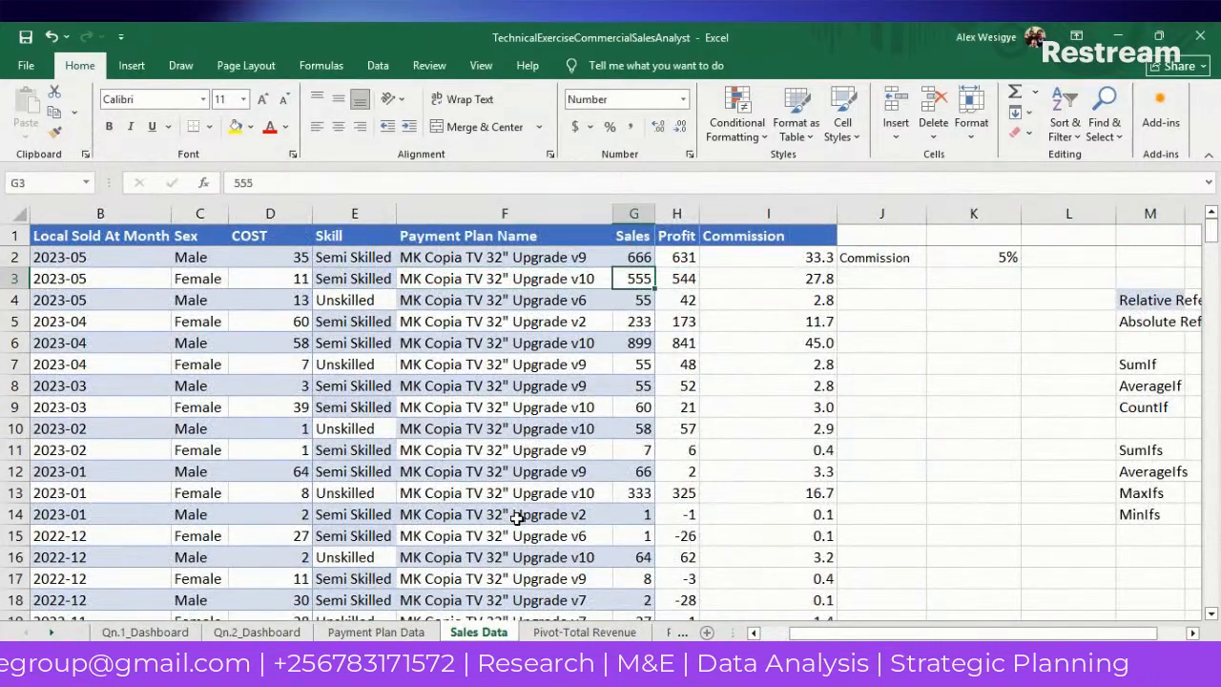
pyautogui.press('Up')
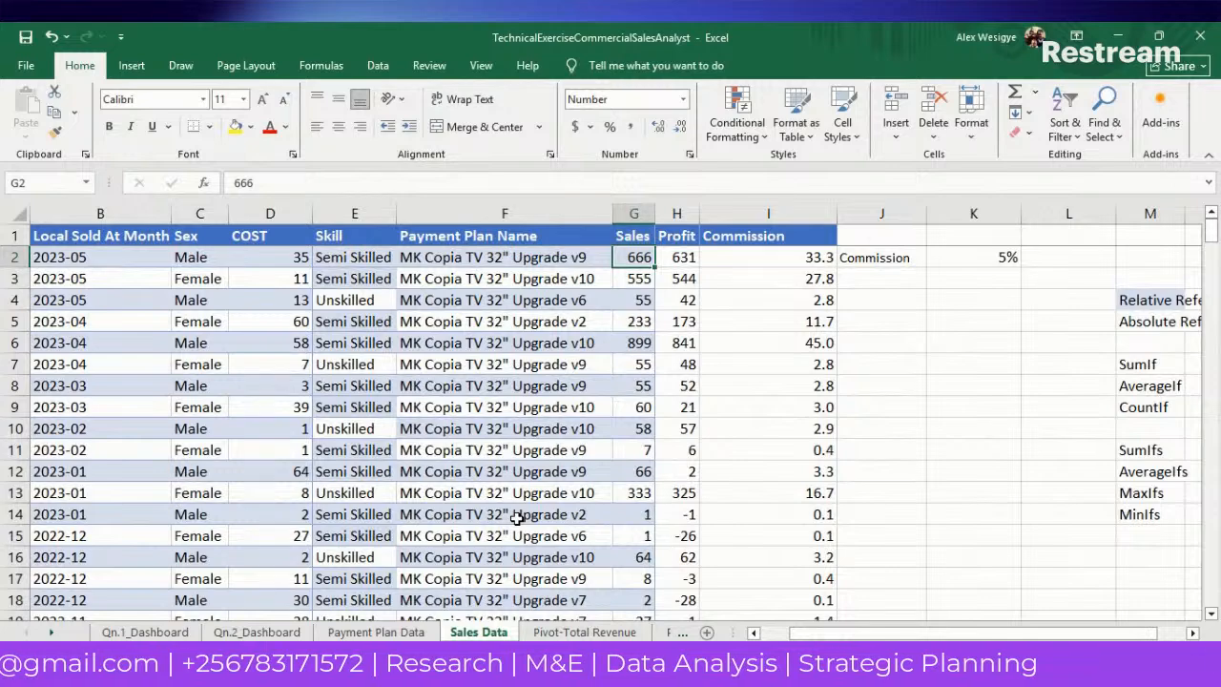
pyautogui.press('F2')
pyautogui.press('BackSpace')
pyautogui.press('Return')
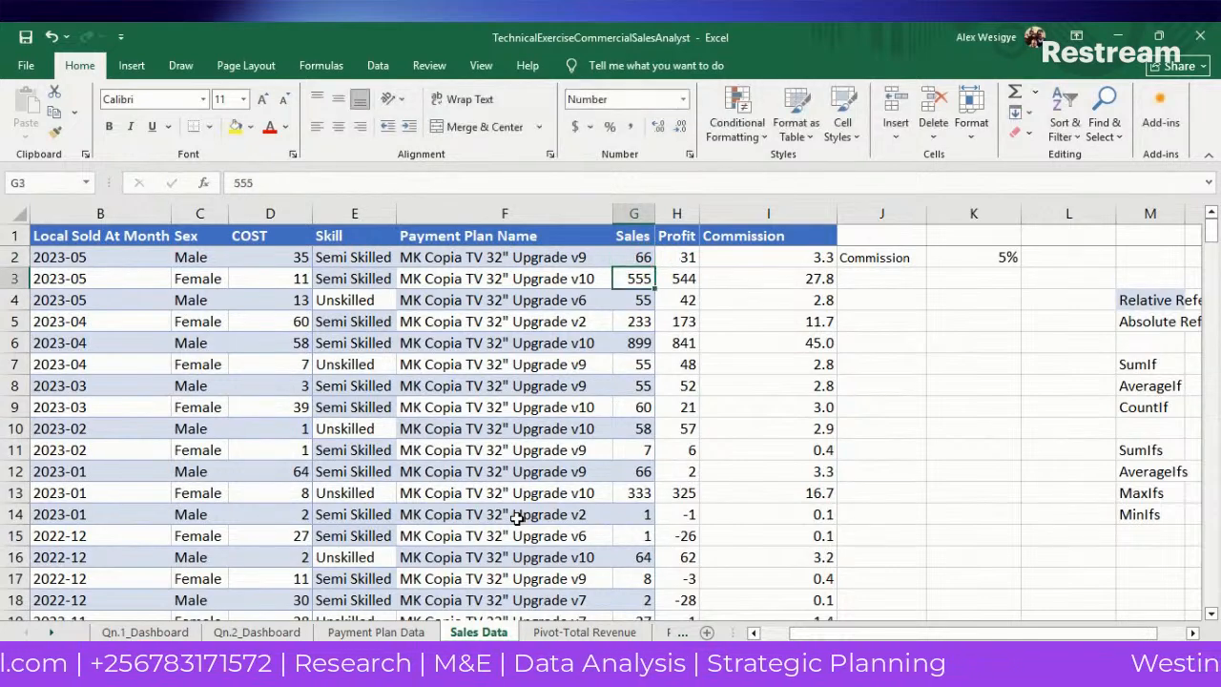
pyautogui.press('F2')
pyautogui.press('BackSpace')
pyautogui.press('Return')
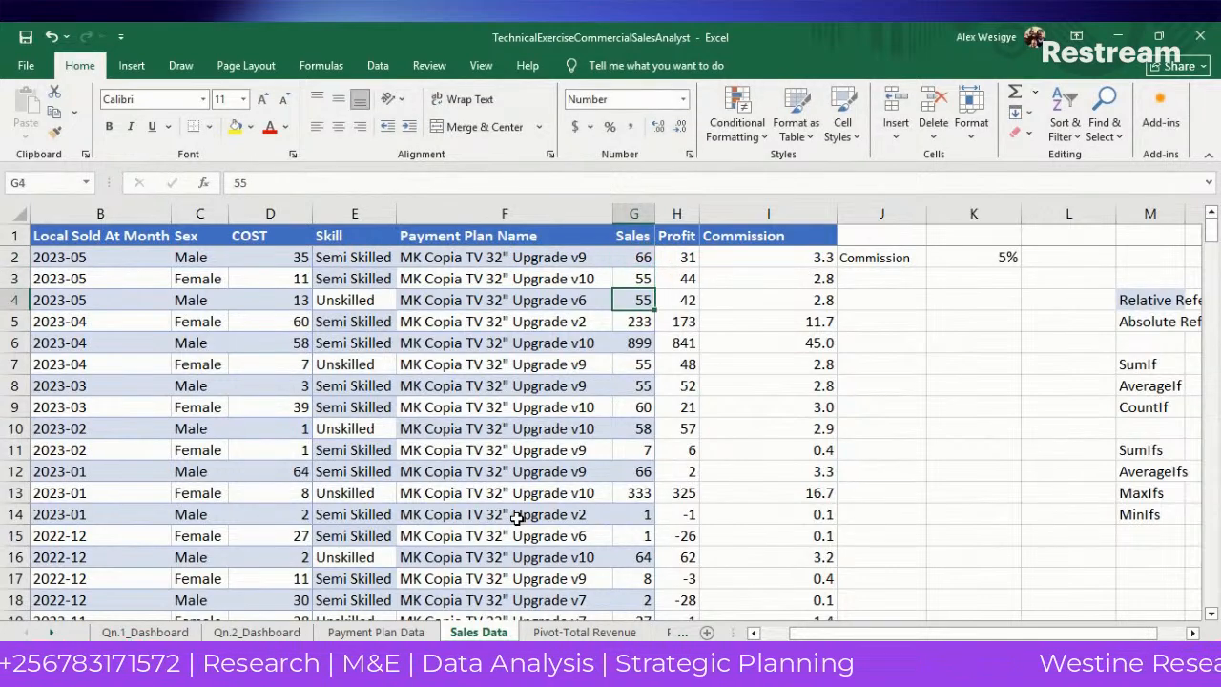
# Set the Sales value in G6 to 56 and the one in G13 to 33.
pyautogui.press('Down')
pyautogui.press('Down')
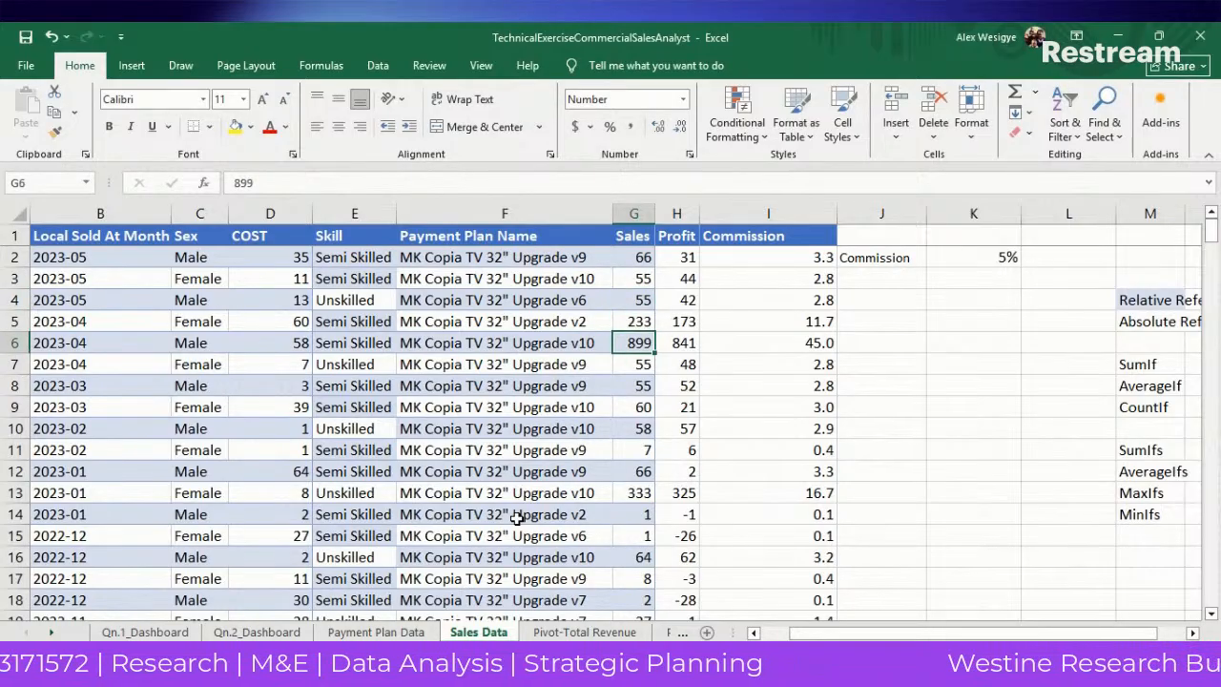
pyautogui.write('56')
pyautogui.press('Return')
pyautogui.press('Down')
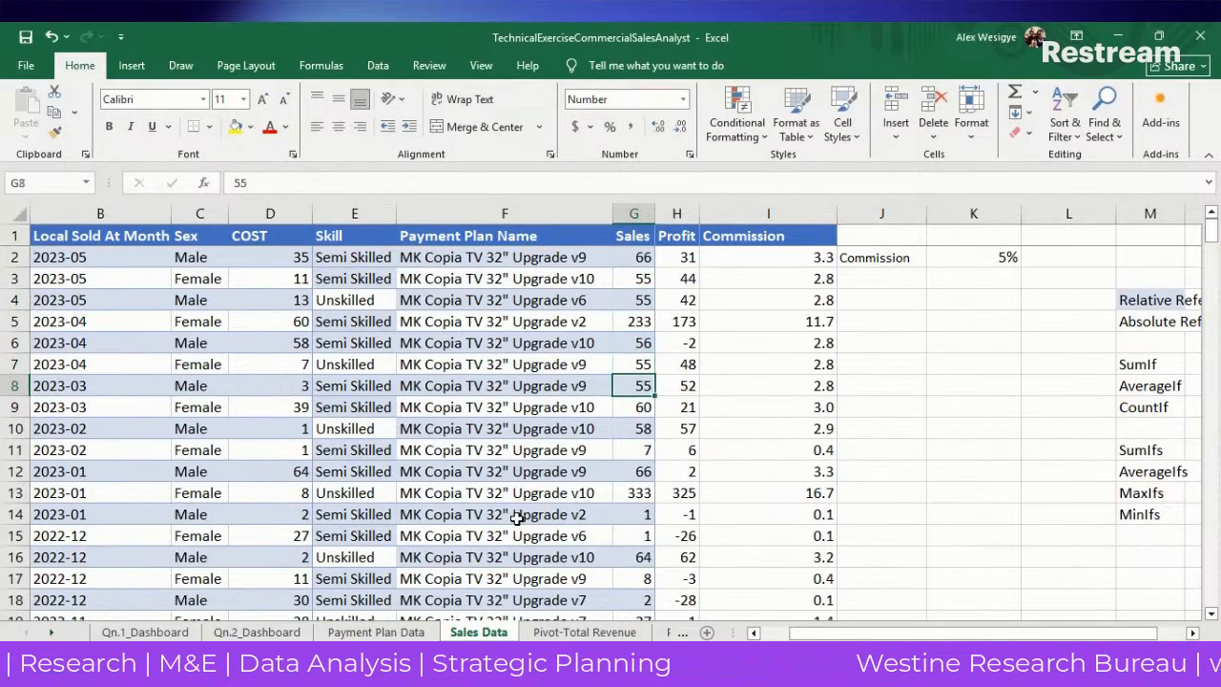
pyautogui.press('Down')
pyautogui.press('Down')
pyautogui.press('Down')
pyautogui.press('Down')
pyautogui.press('Down')
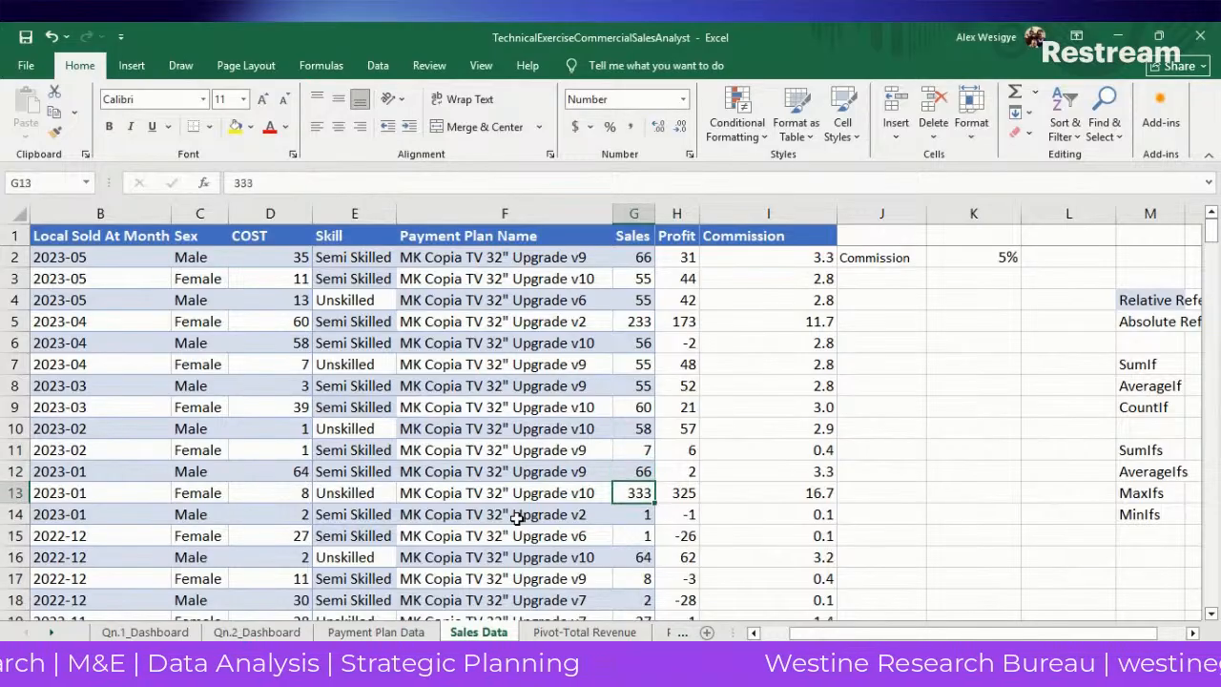
pyautogui.write('33')
pyautogui.press('Return')
# Set the Sales value in G32 to 13 and the one in G33 to 12.
pyautogui.press('Down')
pyautogui.press('Down')
pyautogui.press('Down')
pyautogui.press('Down')
pyautogui.press('Down')
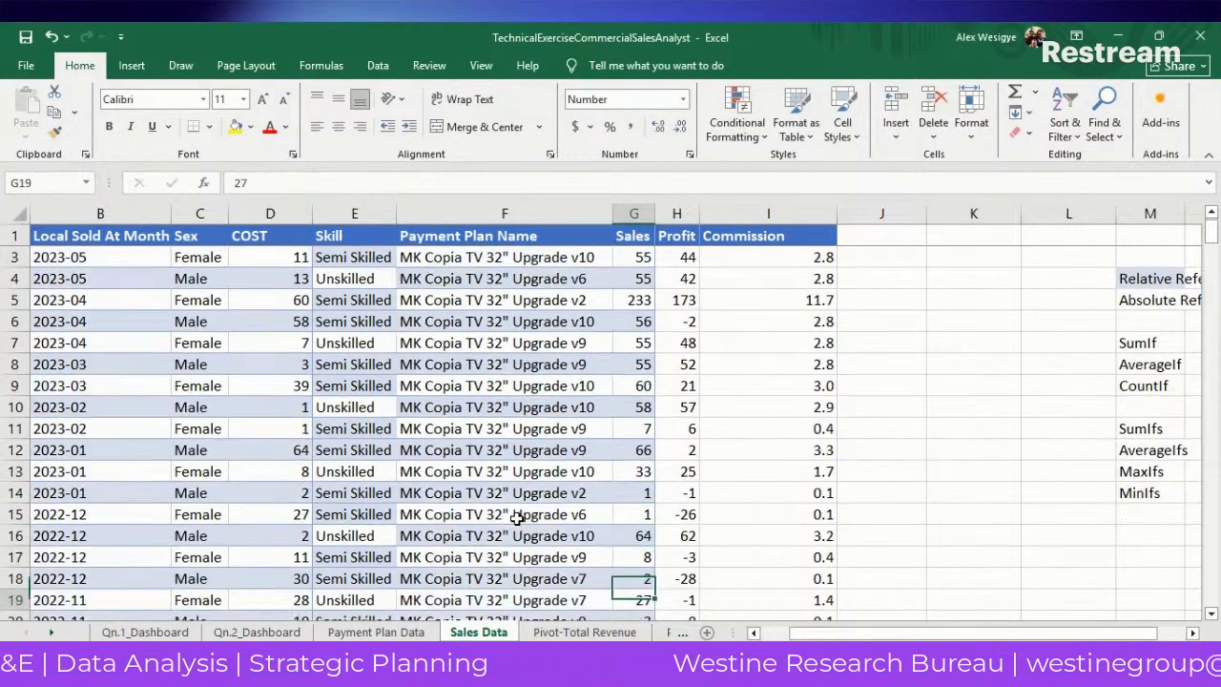
pyautogui.press('Down')
pyautogui.press('Down')
pyautogui.press('Down')
pyautogui.press('Down')
pyautogui.press('Down')
pyautogui.press('Down')
pyautogui.press('Down')
pyautogui.press('Down')
pyautogui.press('Down')
pyautogui.press('Down')
pyautogui.press('Down')
pyautogui.press('Down')
pyautogui.press('Down')
pyautogui.press('Down')
pyautogui.press('Down')
pyautogui.press('Down')
pyautogui.press('Down')
pyautogui.press('Down')
pyautogui.press('Down')
pyautogui.press('Down')
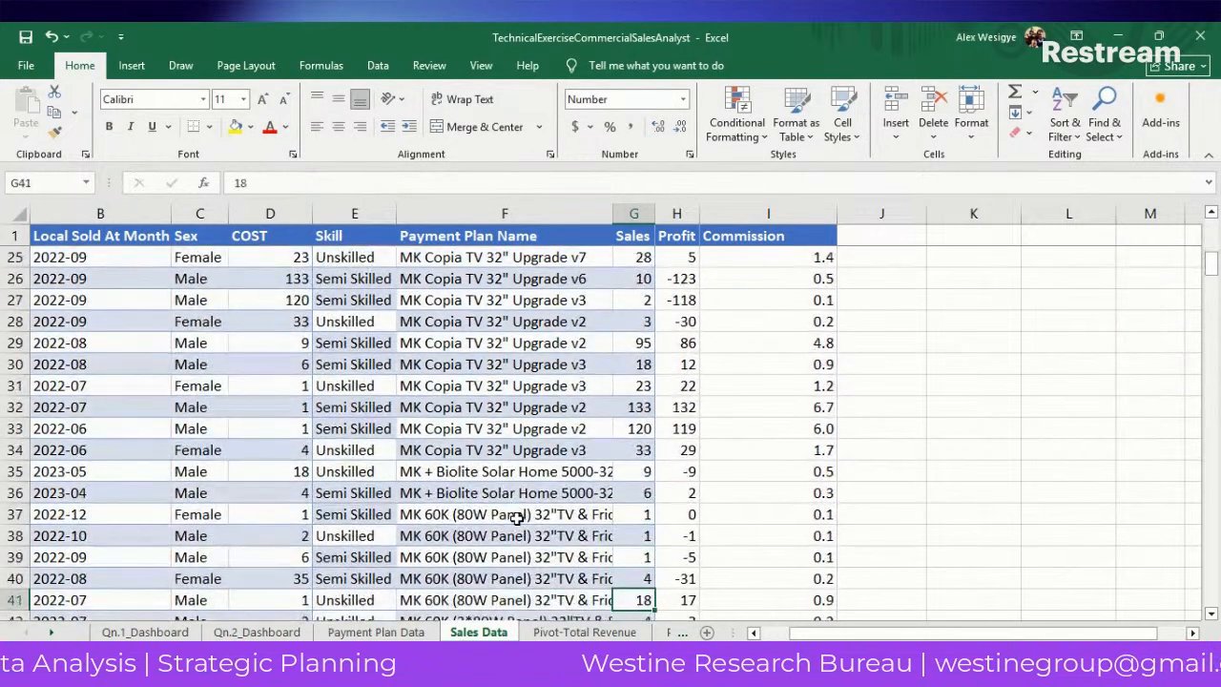
pyautogui.press('Up')
pyautogui.press('Up')
pyautogui.press('Up')
pyautogui.press('Up')
pyautogui.press('Up')
pyautogui.press('Up')
pyautogui.press('Up')
pyautogui.press('Up')
pyautogui.press('Up')
pyautogui.write('1')
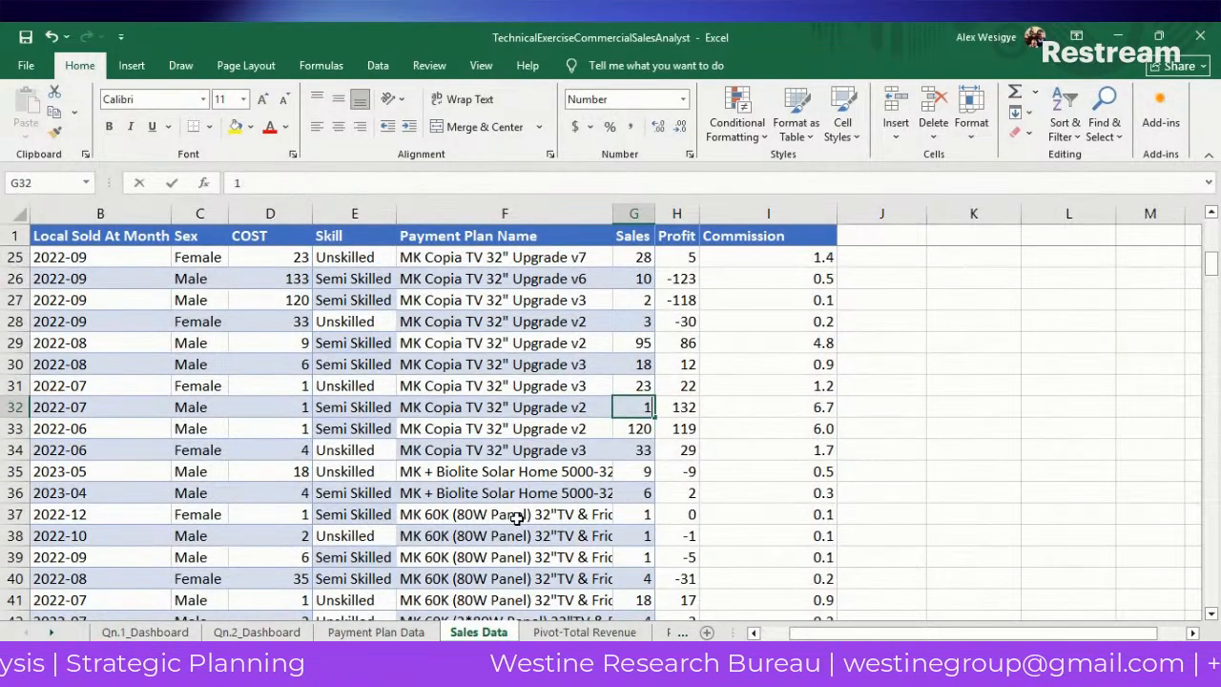
pyautogui.write('3')
pyautogui.press('Return')
pyautogui.write('12')
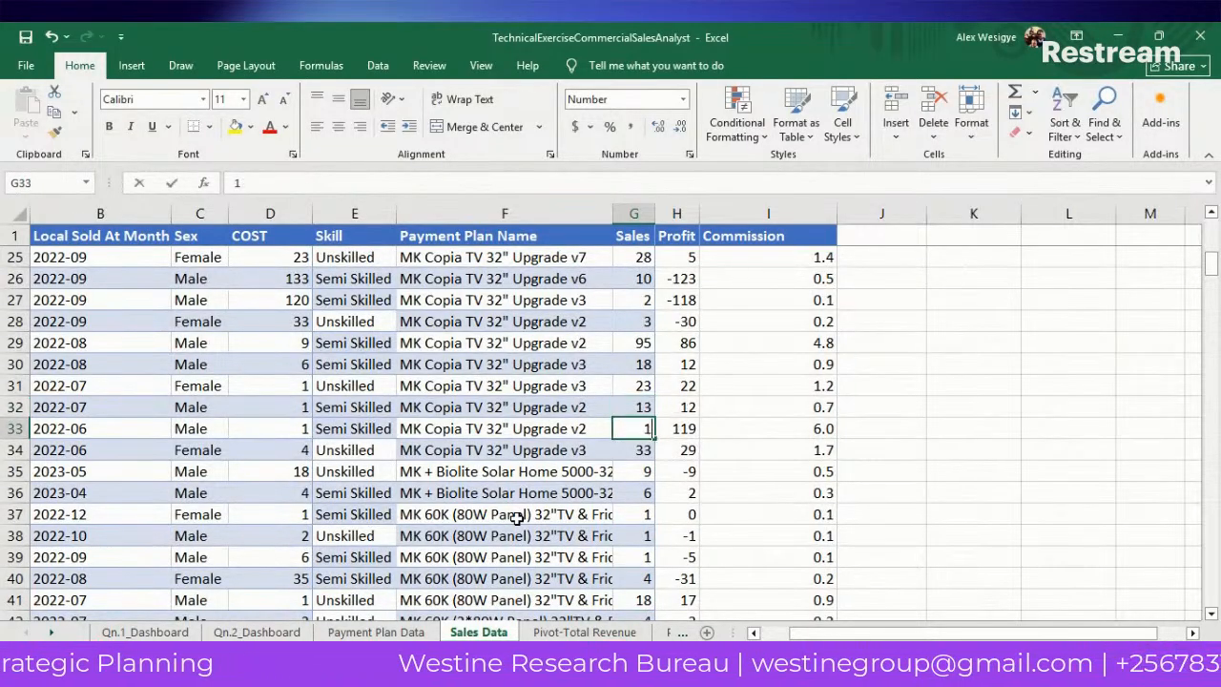
pyautogui.press('Return')
# Set the Sales value in G59, in the MK 6000 32" TV (BB) v1 row, to 666.
pyautogui.press('Down')
pyautogui.press('Down')
pyautogui.press('Down')
pyautogui.press('Down')
pyautogui.press('Down')
pyautogui.press('Down')
pyautogui.press('Down')
pyautogui.press('Down')
pyautogui.press('Down')
pyautogui.press('Down')
pyautogui.press('Down')
pyautogui.press('Down')
pyautogui.press('Down')
pyautogui.press('Down')
pyautogui.press('Down')
pyautogui.press('Down')
pyautogui.press('Down')
pyautogui.press('Down')
pyautogui.press('Down')
pyautogui.press('Down')
pyautogui.press('Down')
pyautogui.press('Down')
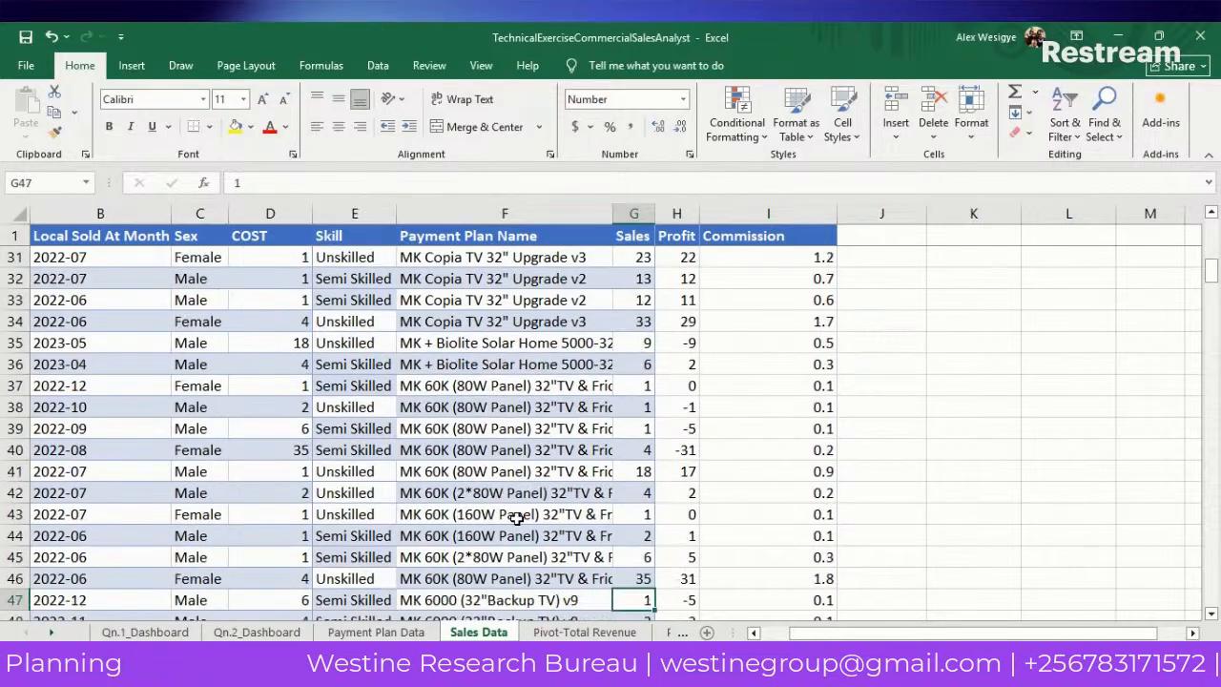
pyautogui.press('Down')
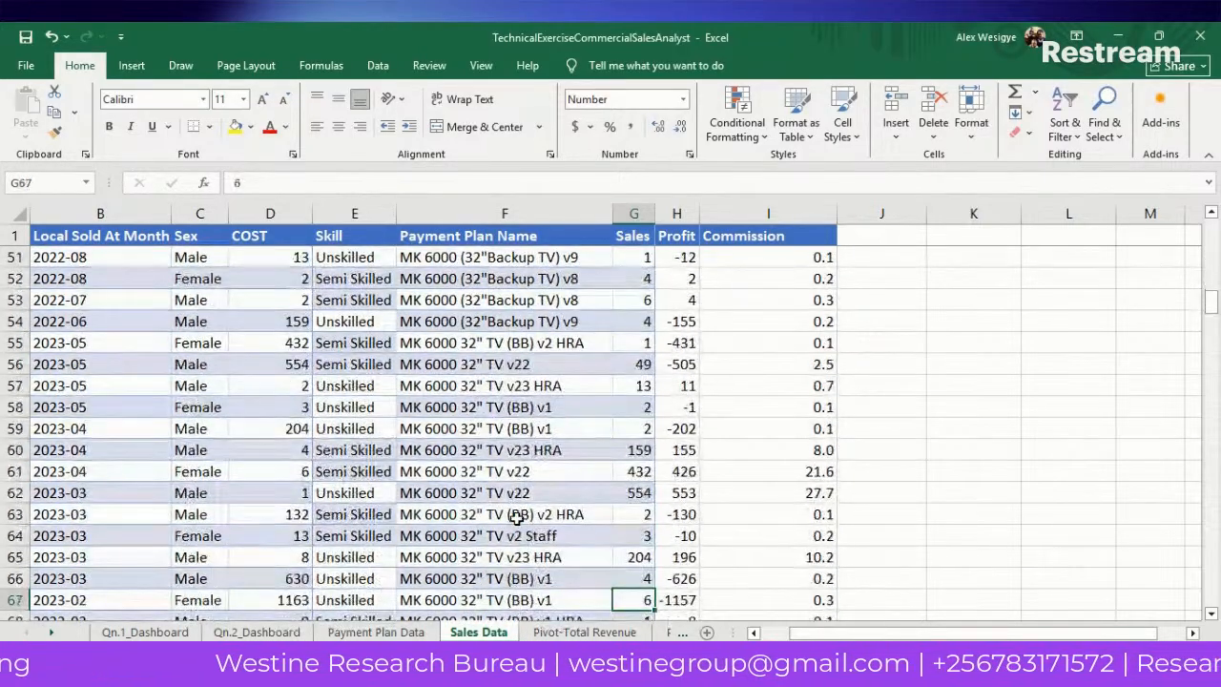
pyautogui.press('Up')
pyautogui.press('Up')
pyautogui.press('Up')
pyautogui.press('Up')
pyautogui.press('Up')
pyautogui.press('Up')
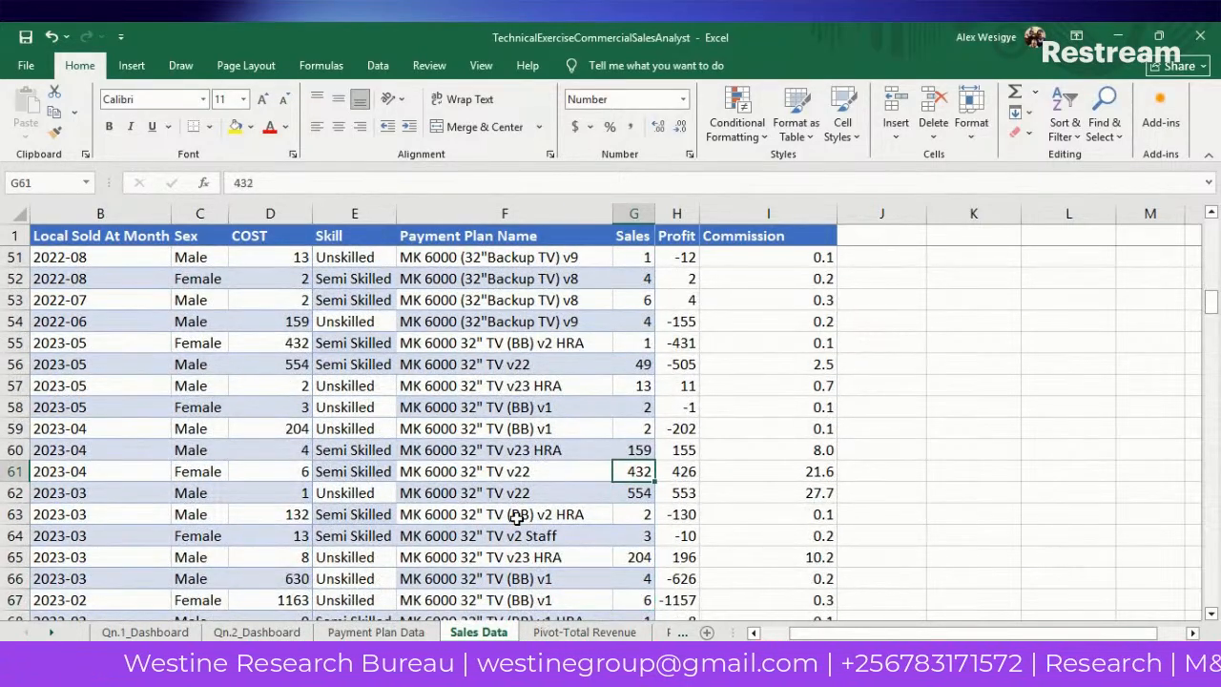
pyautogui.press('Up')
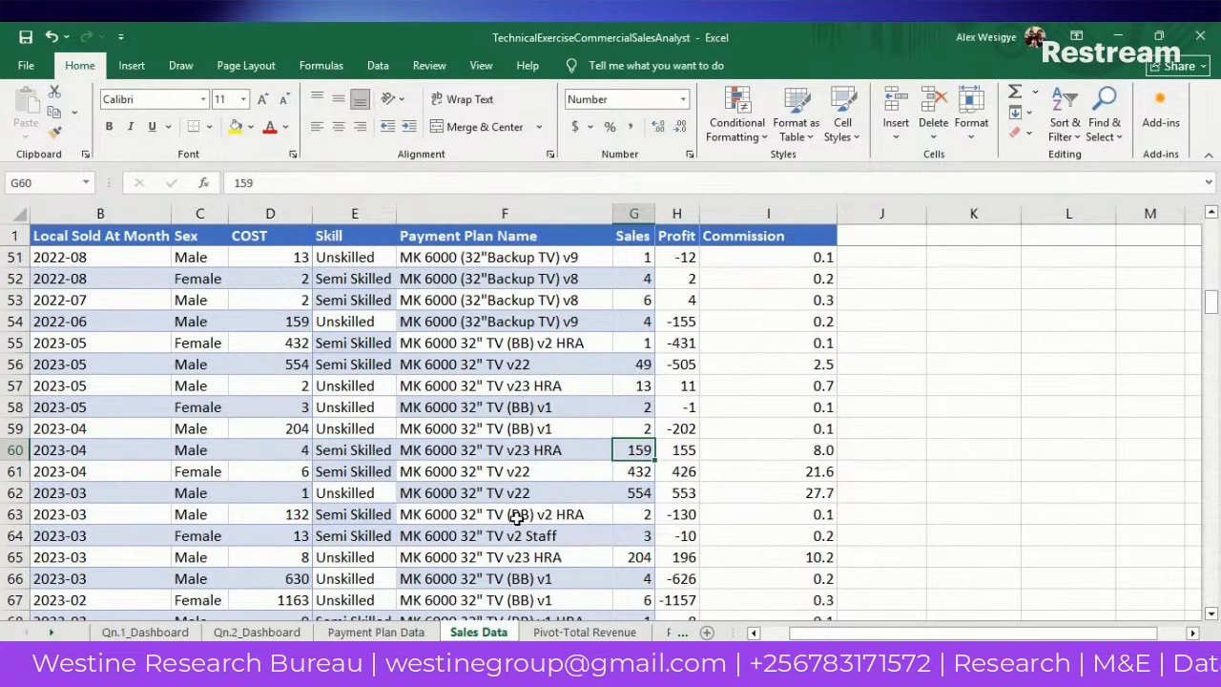
pyautogui.press('Up')
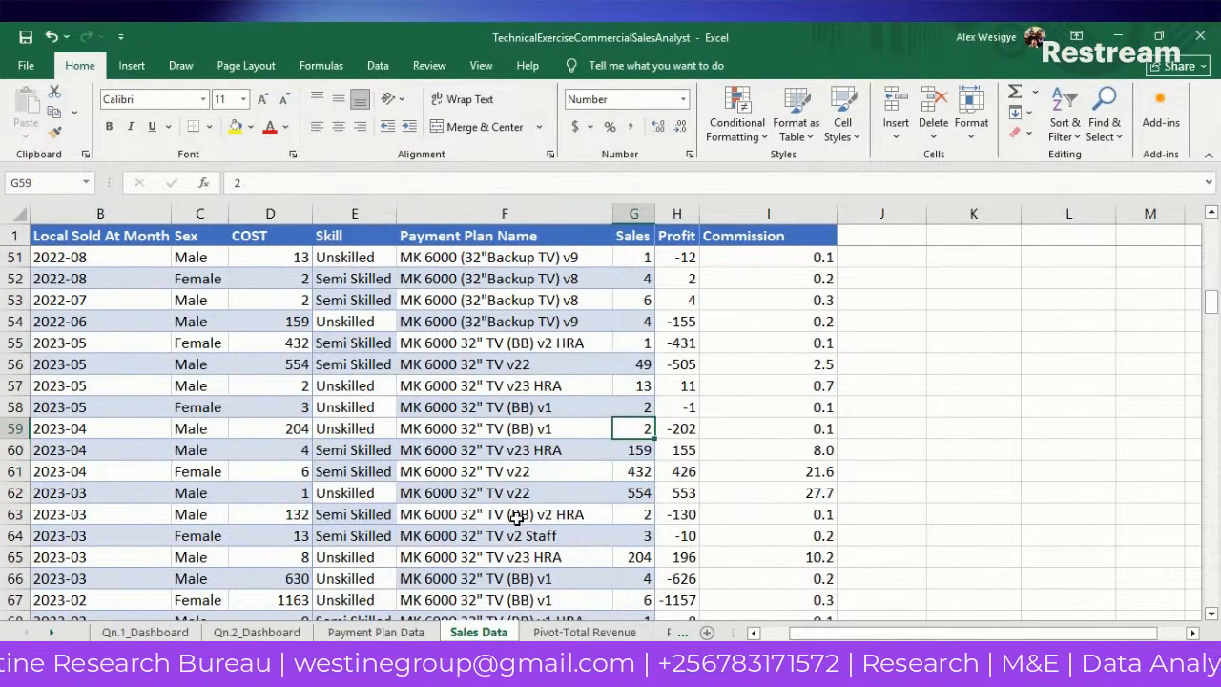
pyautogui.press('Left')
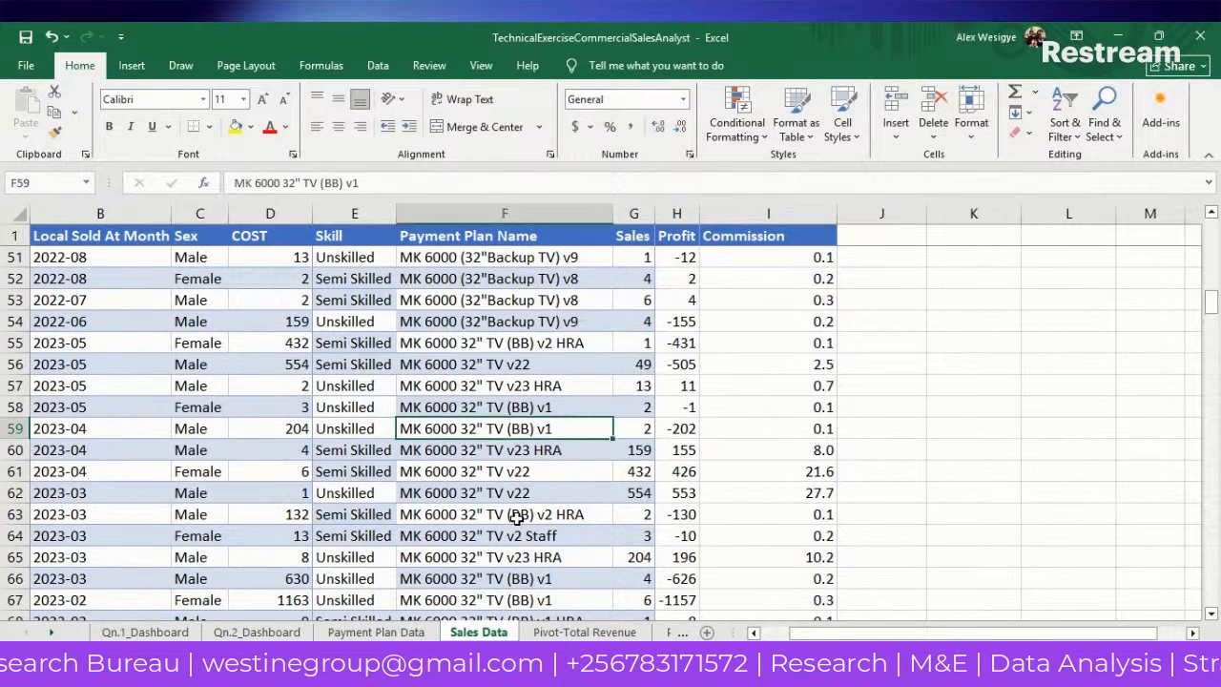
pyautogui.press('Left')
pyautogui.press('Left')
pyautogui.press('Right')
pyautogui.press('Right')
pyautogui.press('Right')
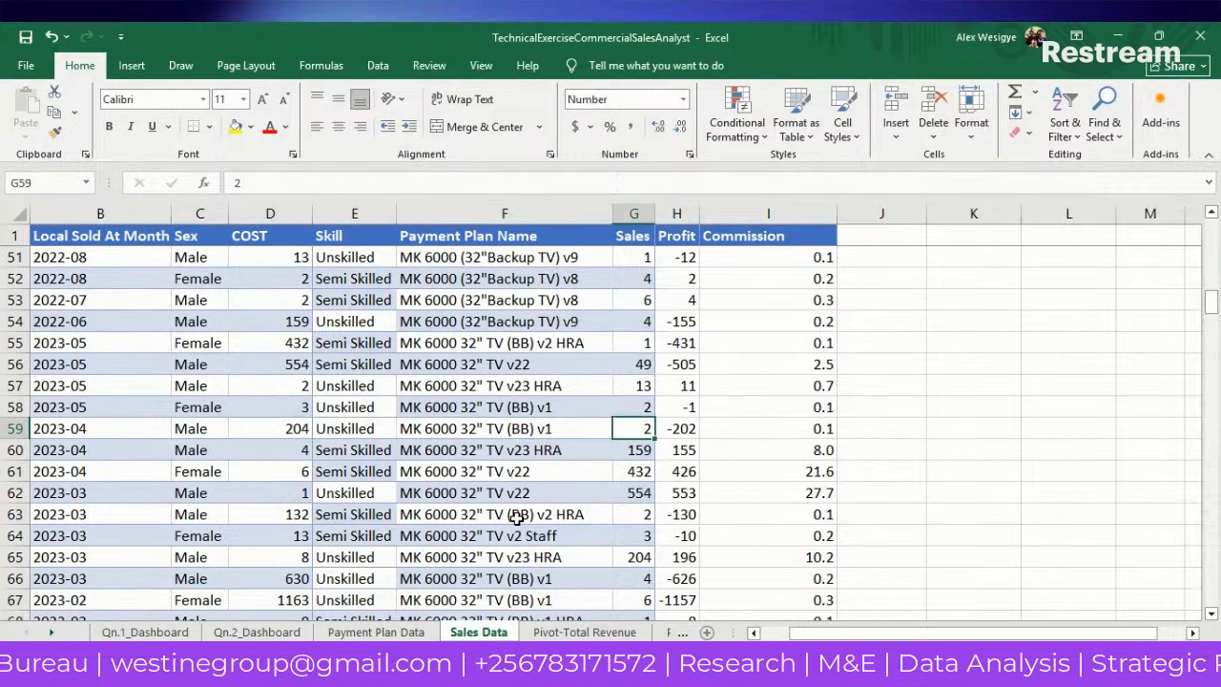
pyautogui.write('66')
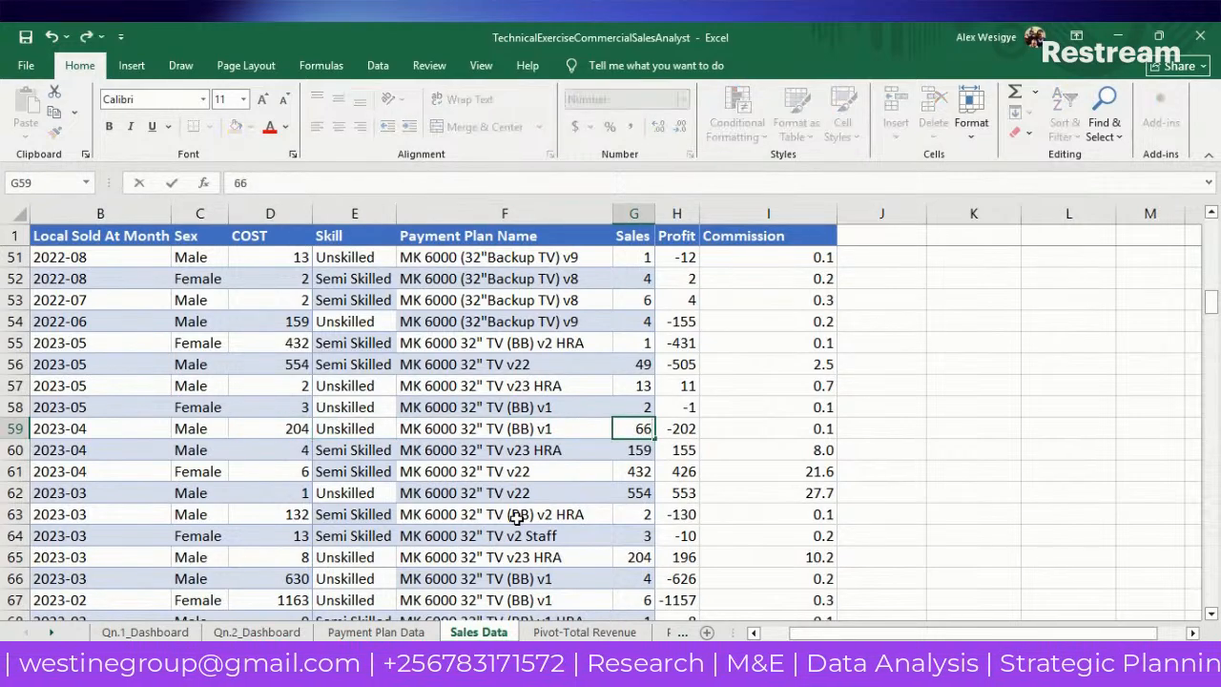
pyautogui.write('6')
pyautogui.press('Return')
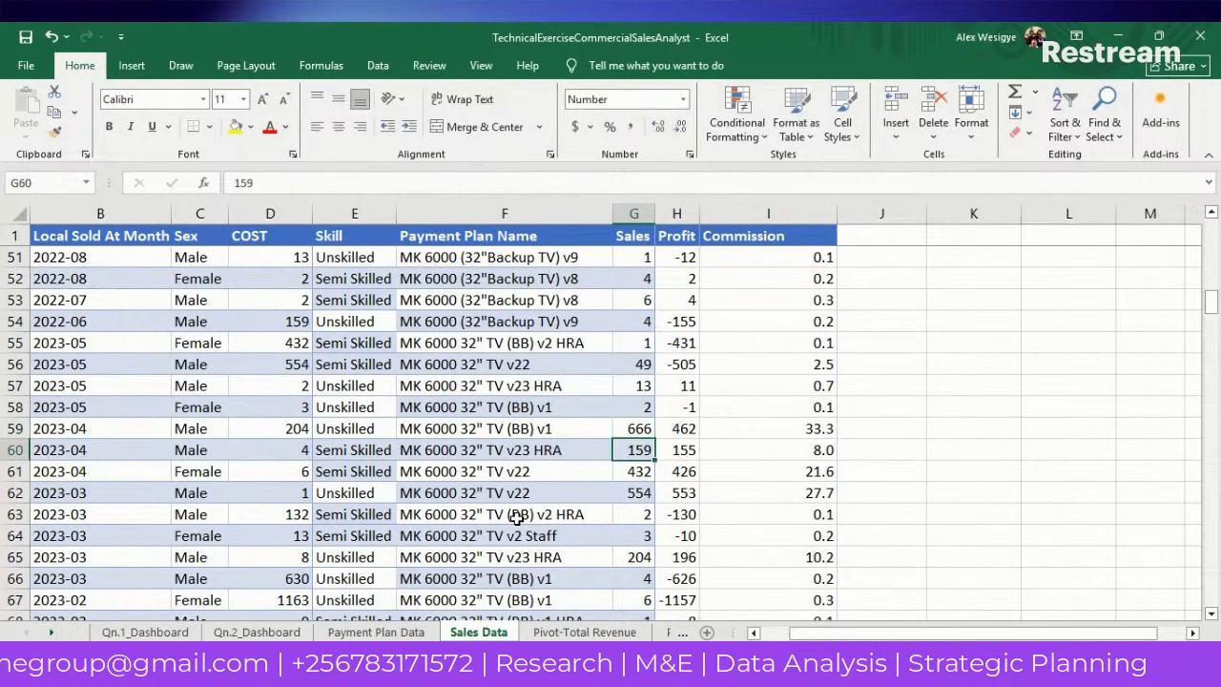
# Return to the header row and review the column headings from Model to Commission.
pyautogui.press('Down')
pyautogui.press('Down')
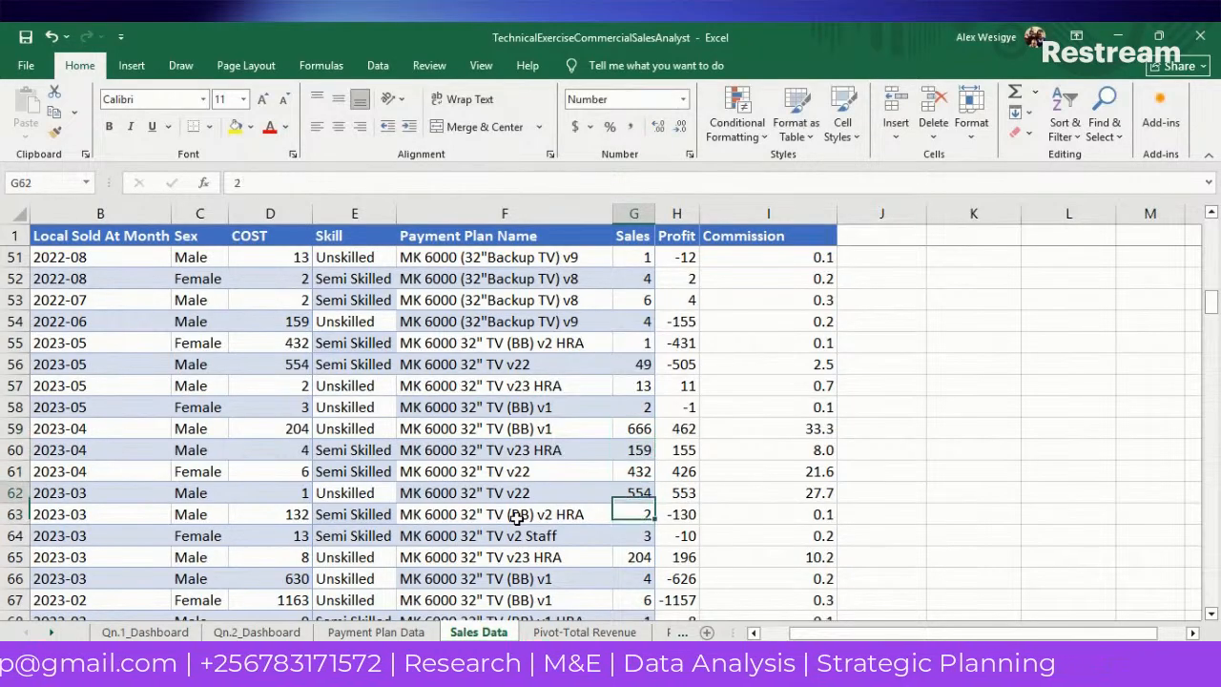
pyautogui.hotkey('ctrl', 'Up')
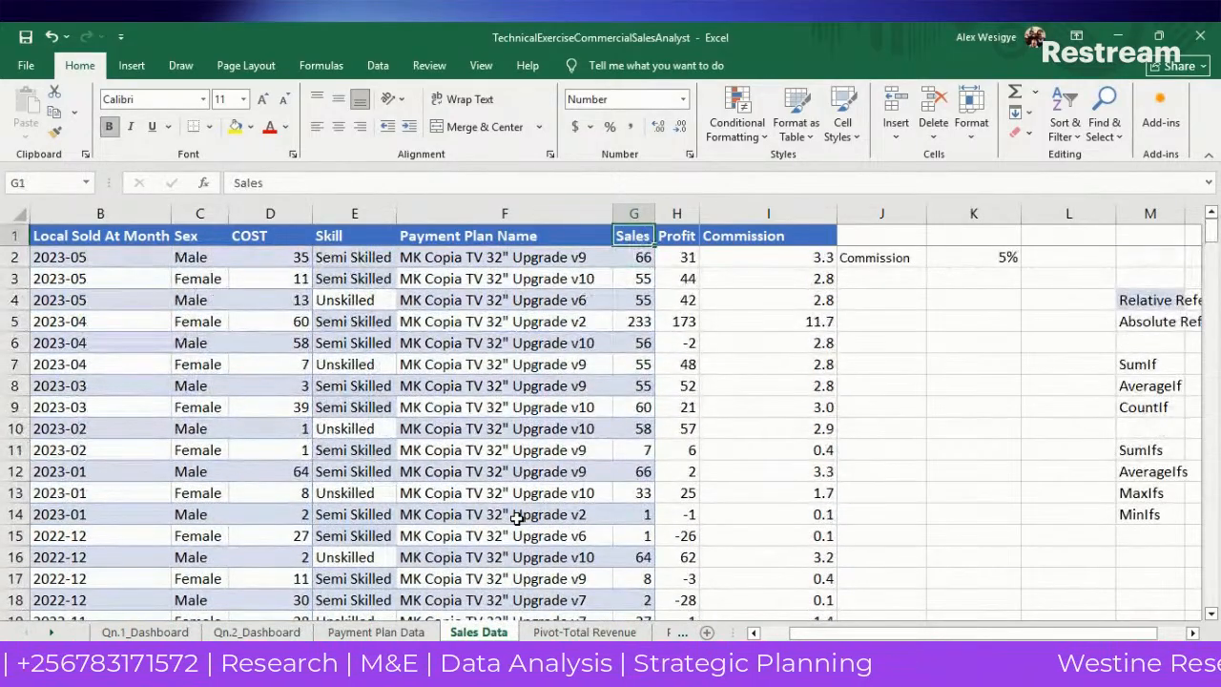
pyautogui.press('Right')
pyautogui.press('Right')
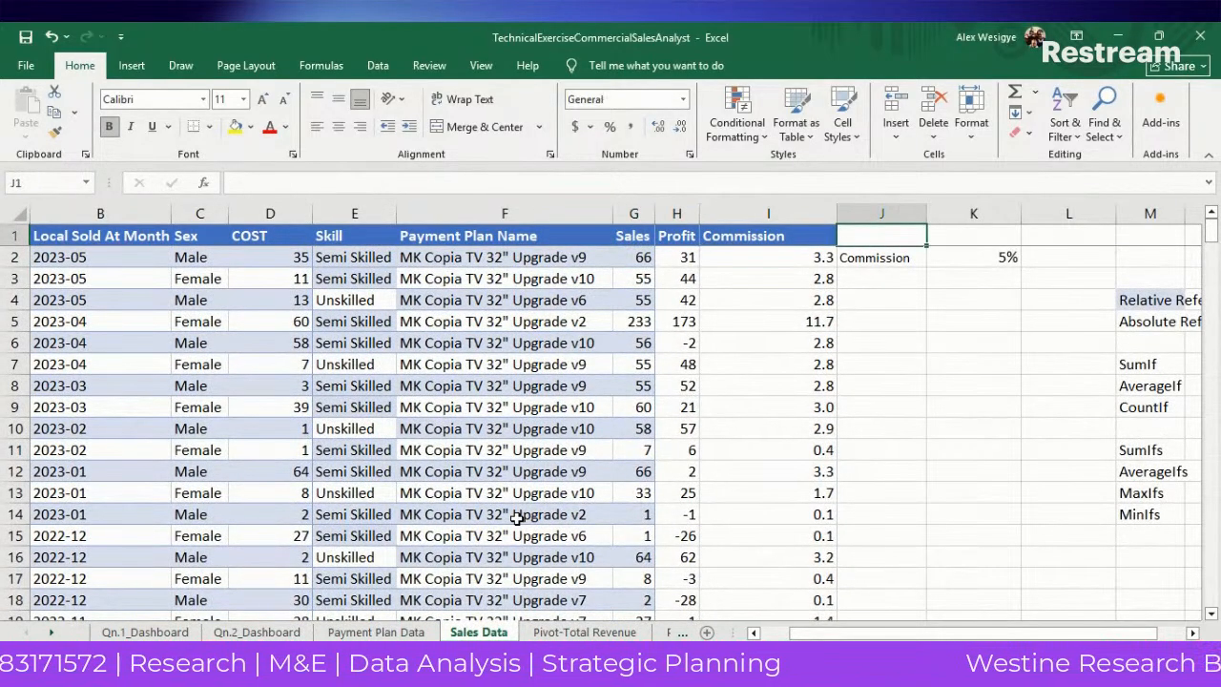
pyautogui.press('Left')
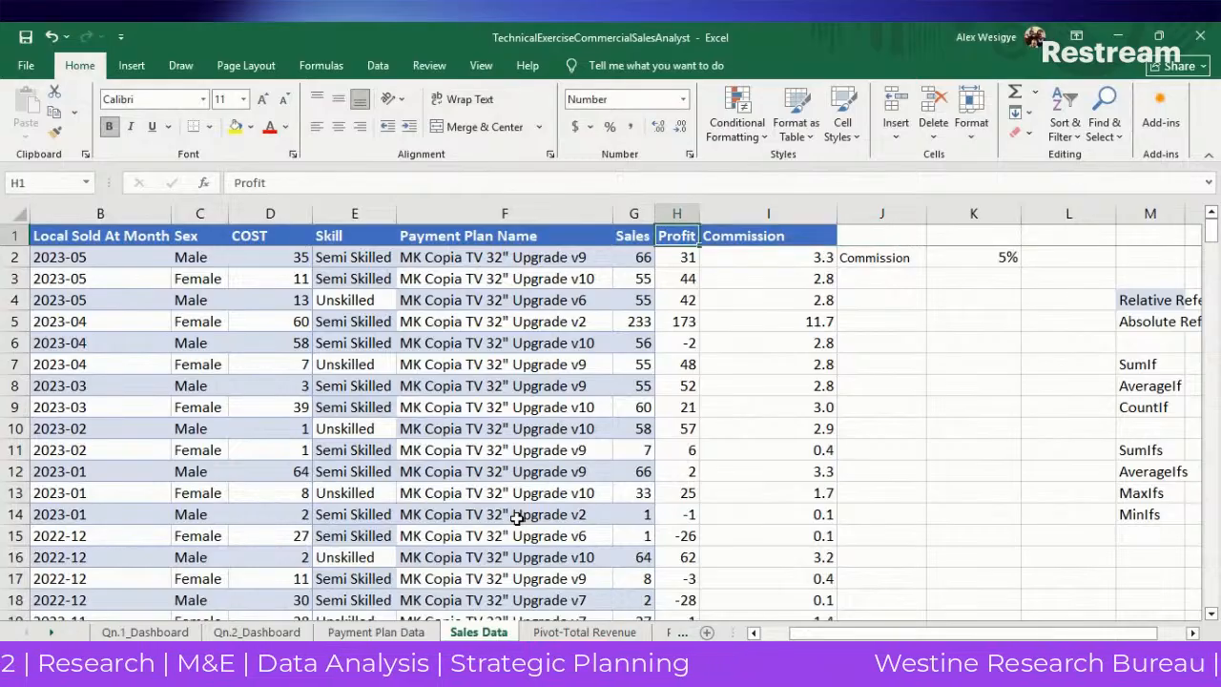
pyautogui.press('Left')
pyautogui.press('Left')
pyautogui.press('Left')
pyautogui.press('Left')
pyautogui.press('Left')
pyautogui.press('Left')
pyautogui.press('Left')
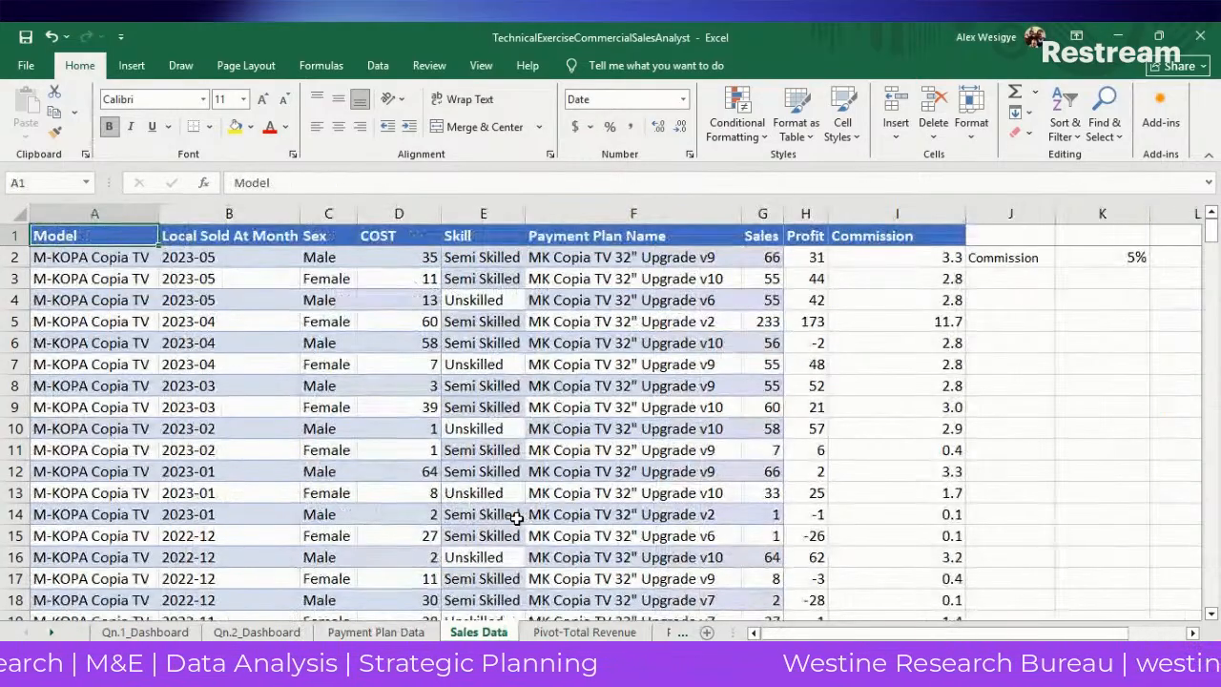
pyautogui.press('Right')
pyautogui.press('Right')
pyautogui.press('Right')
pyautogui.press('Right')
pyautogui.press('Right')
pyautogui.press('Right')
pyautogui.press('Right')
pyautogui.press('Right')
pyautogui.press('Left')
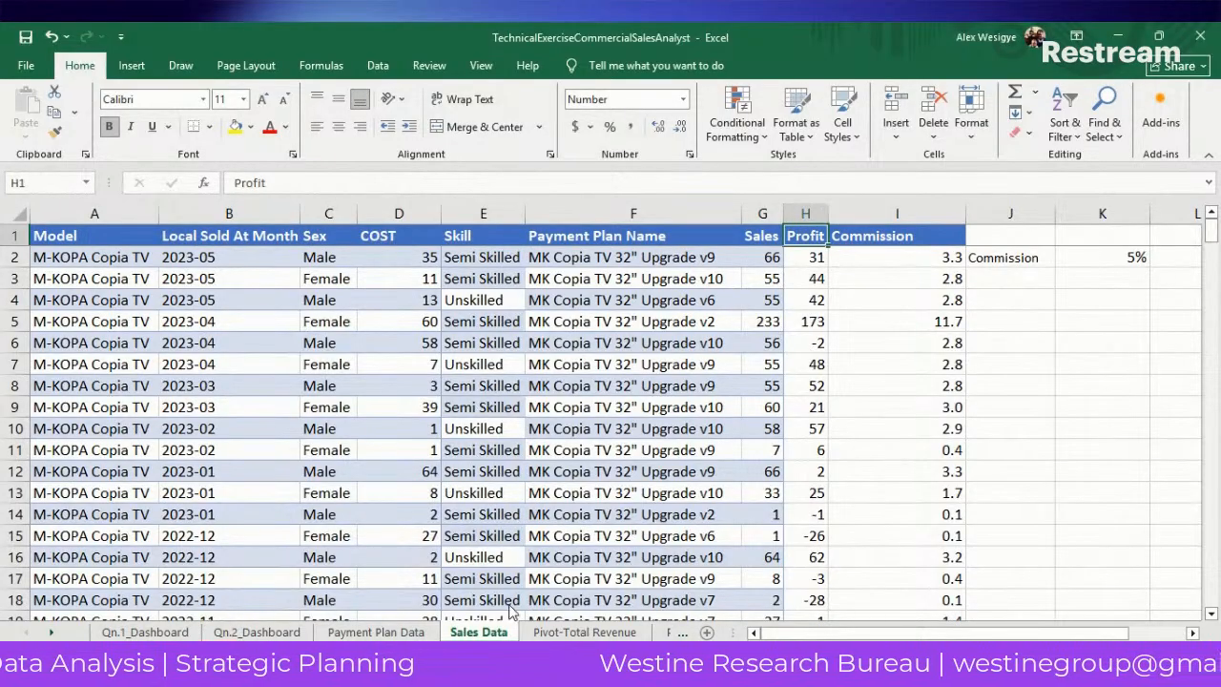
pyautogui.hotkey('alt', 'Tab')
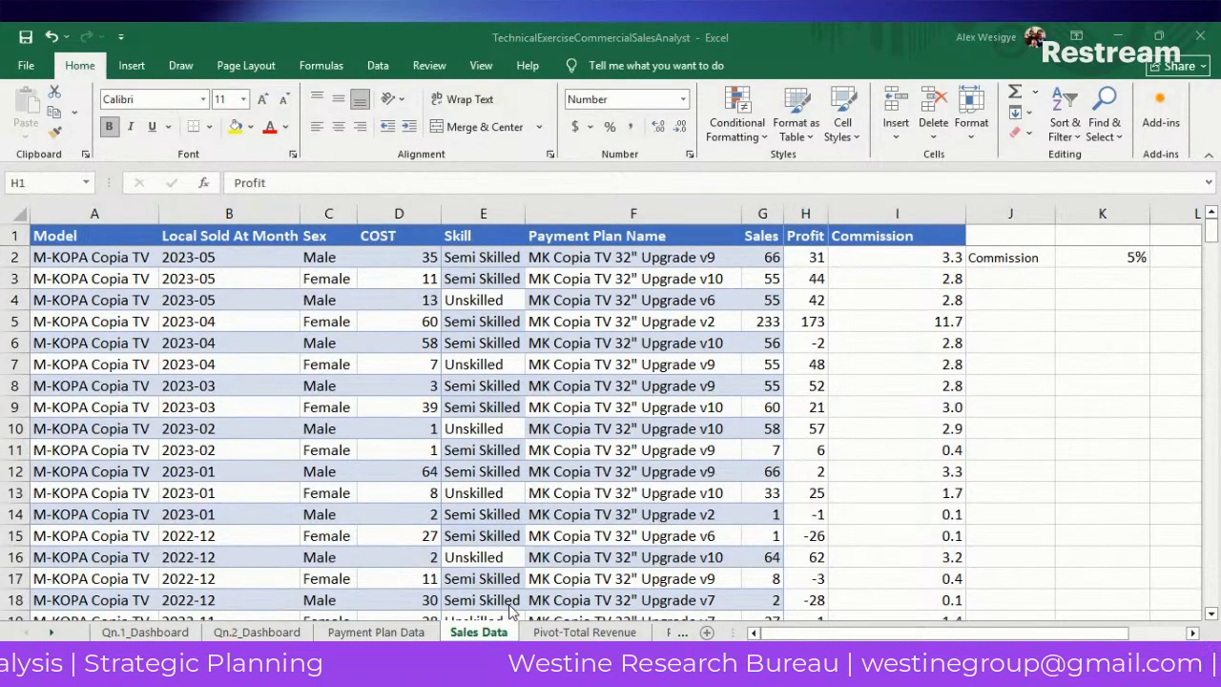